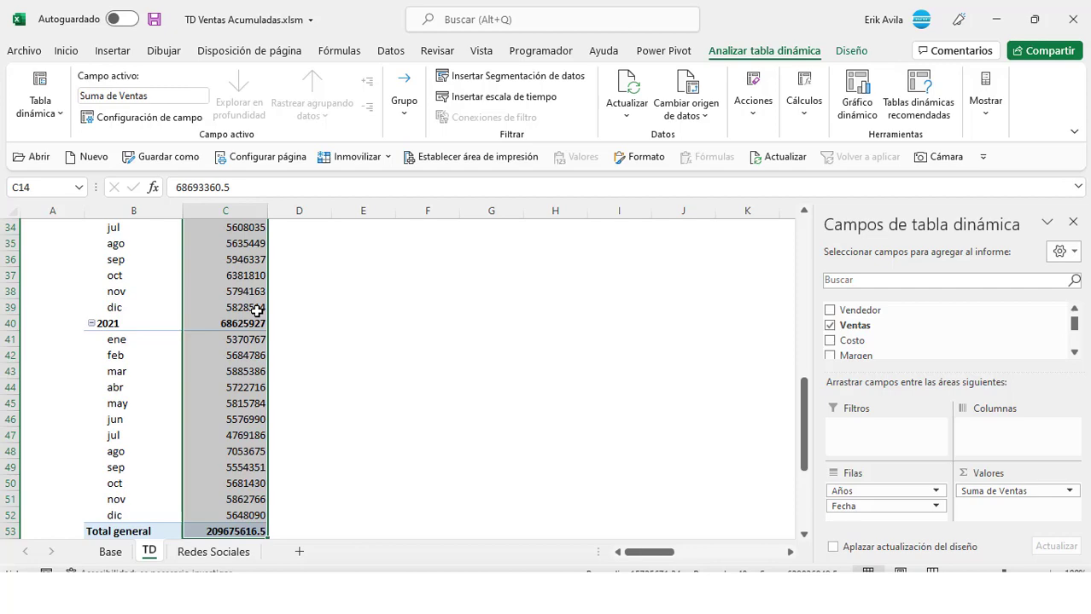
Format the pivot's sales values with comma style and no decimals
click(66, 51)
click(546, 97)
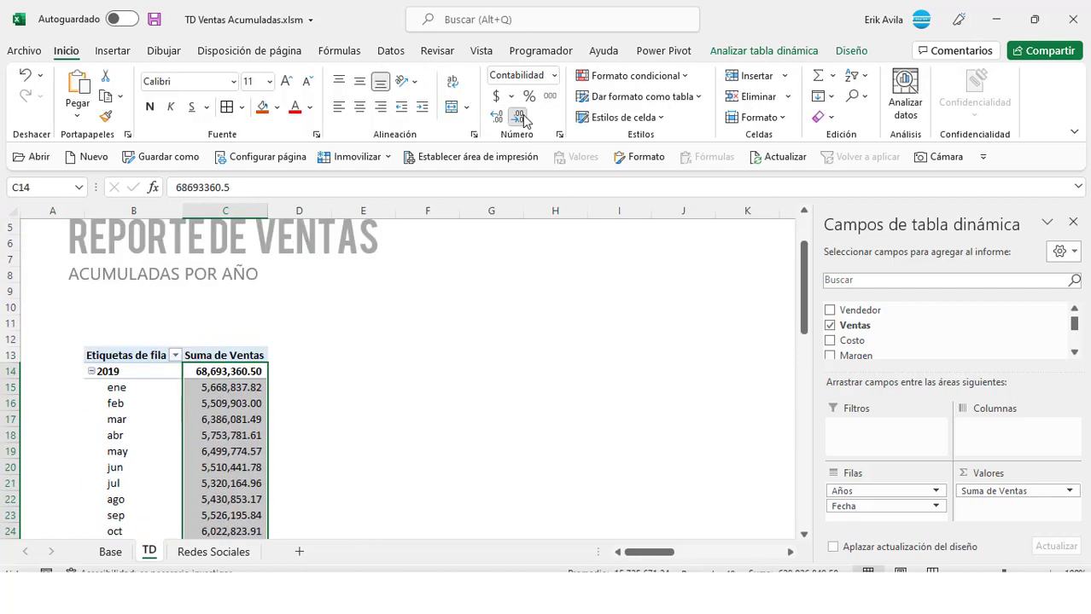
click(517, 116)
click(517, 116)
key(Down)
Show Suma de Ventas2 as a running total (Total en) by Fecha
click(851, 51)
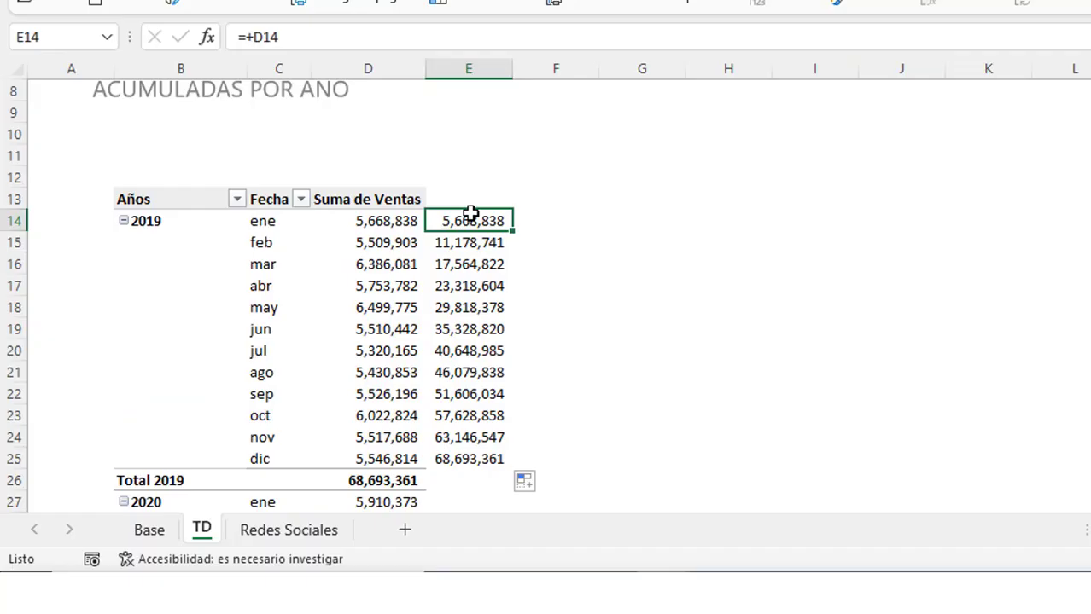
scroll(470, 212, up, 1)
click(429, 312)
click(410, 334)
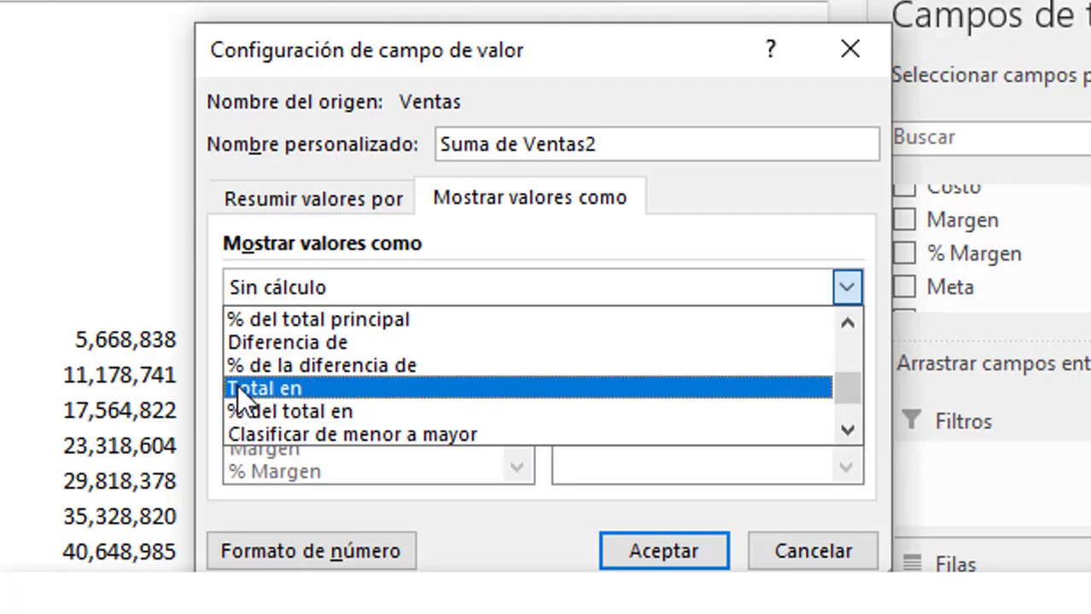
click(243, 389)
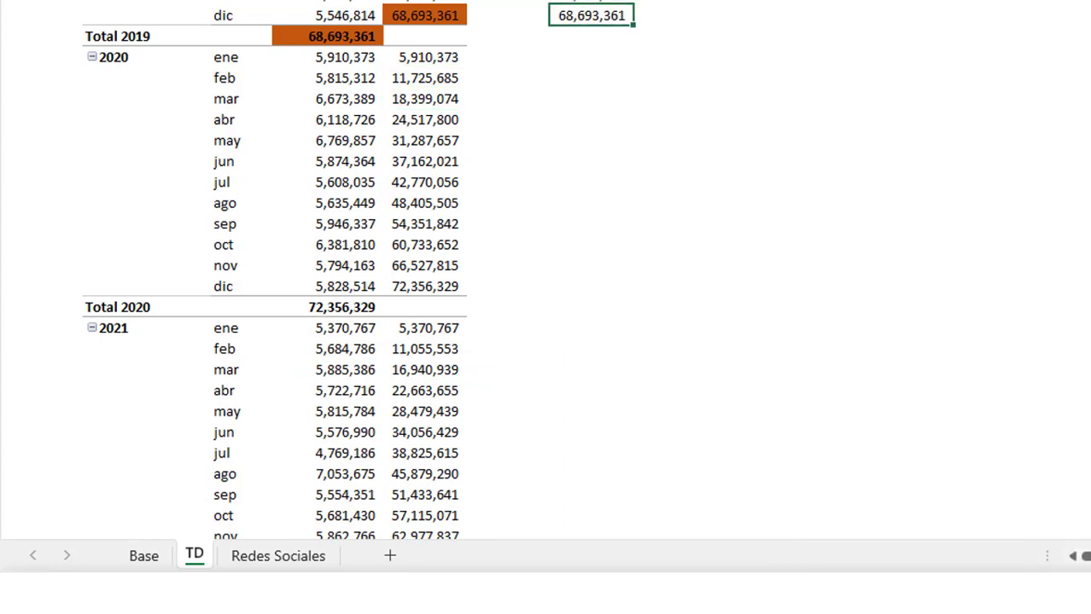
Build the 2020 cumulative =prev+current formulas and fill them down to December 2020
key(Return)
text(+D27)
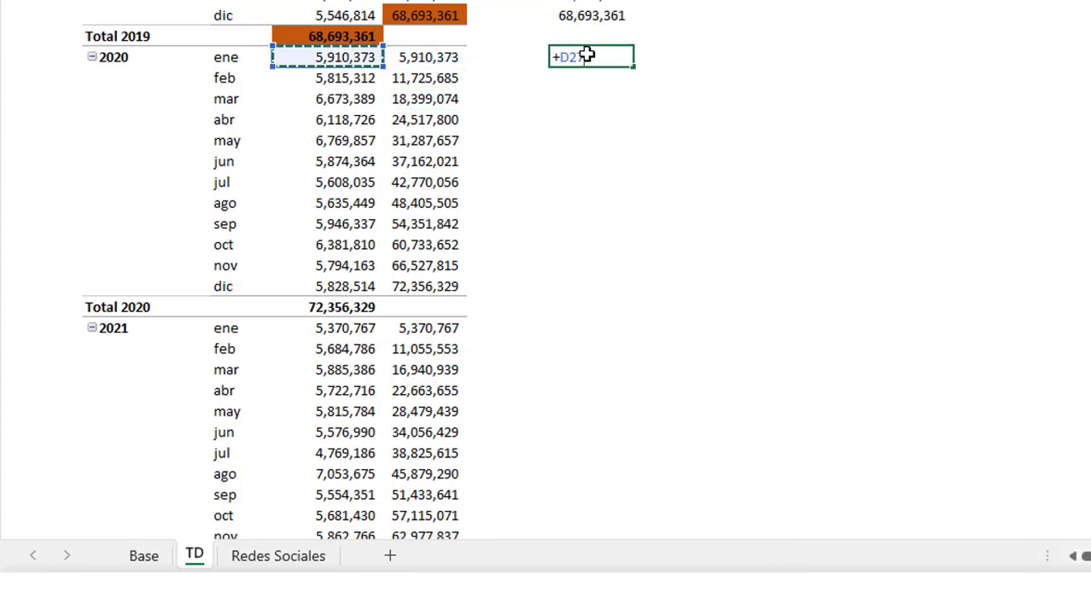
key(Down)
text(+)
key(Up)
text(+)
key(Left)
key(Left)
key(ctrl+Return)
drag(633, 87, 608, 290)
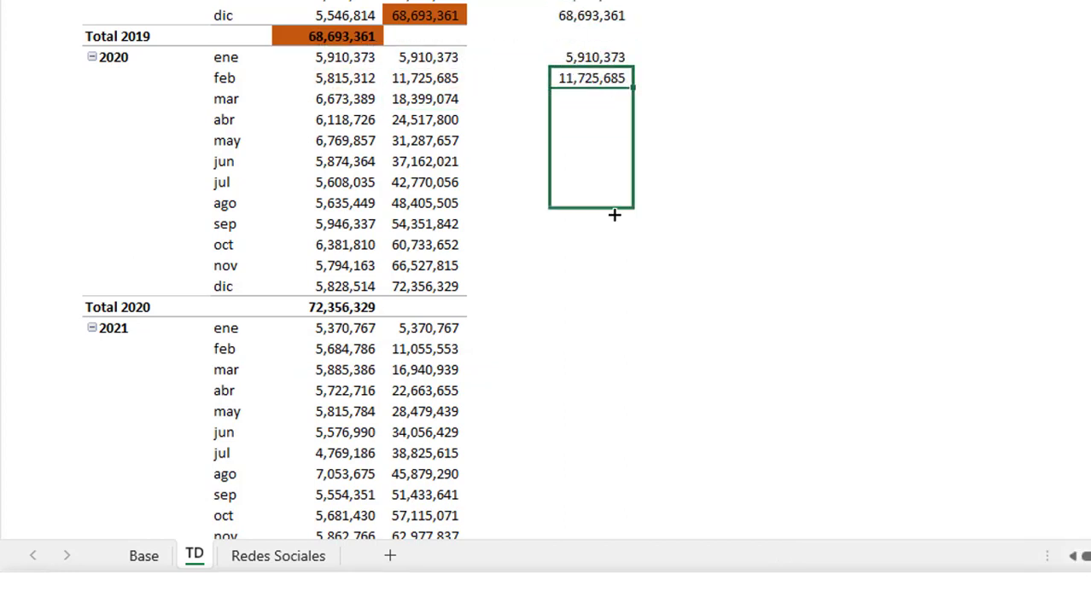
Copy the cumulative formulas into the 2021 rows and compare them with the pivot running totals
key(ctrl+c)
click(590, 327)
scroll(585, 328, down, 1)
key(ctrl+v)
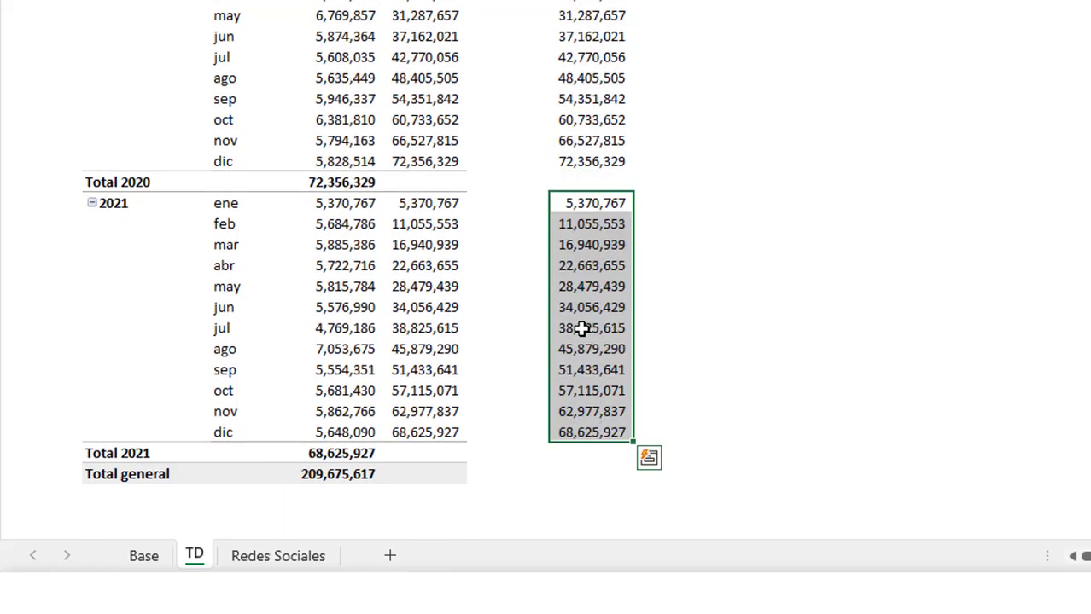
scroll(487, 239, up, 3)
click(423, 57)
scroll(418, 34, up, 1)
scroll(427, 77, up, 2)
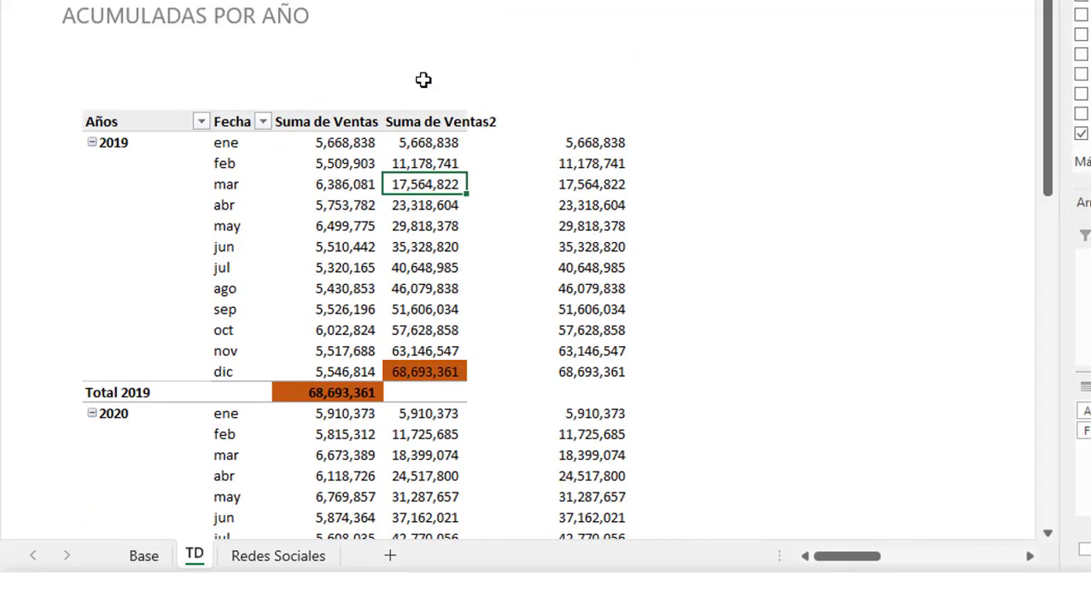
click(508, 100)
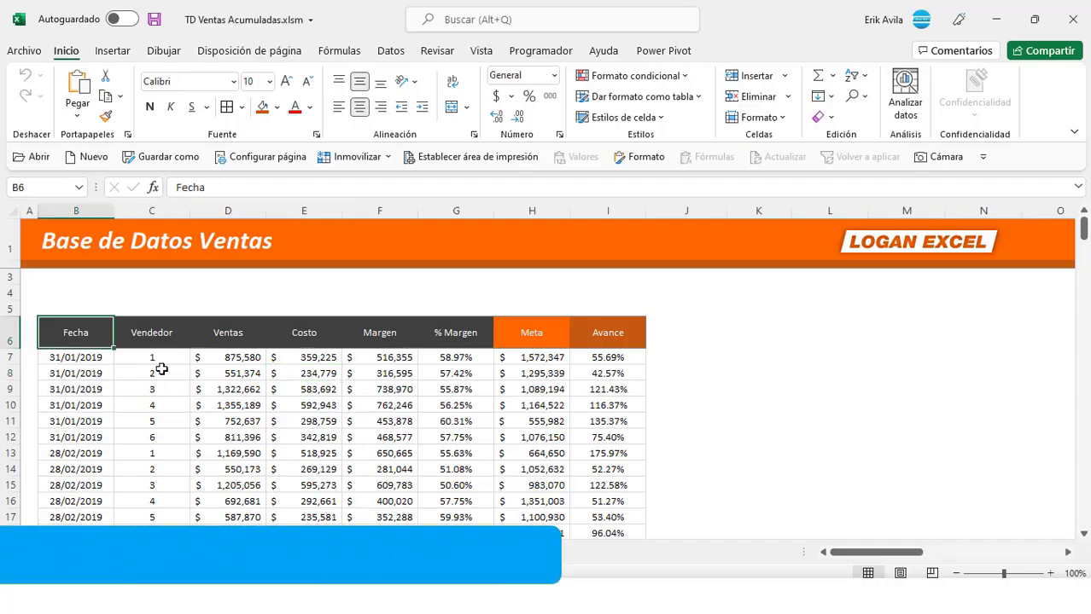
Point out salesperson numbers and Ventas amounts in the Base sales data
click(158, 372)
key(Up)
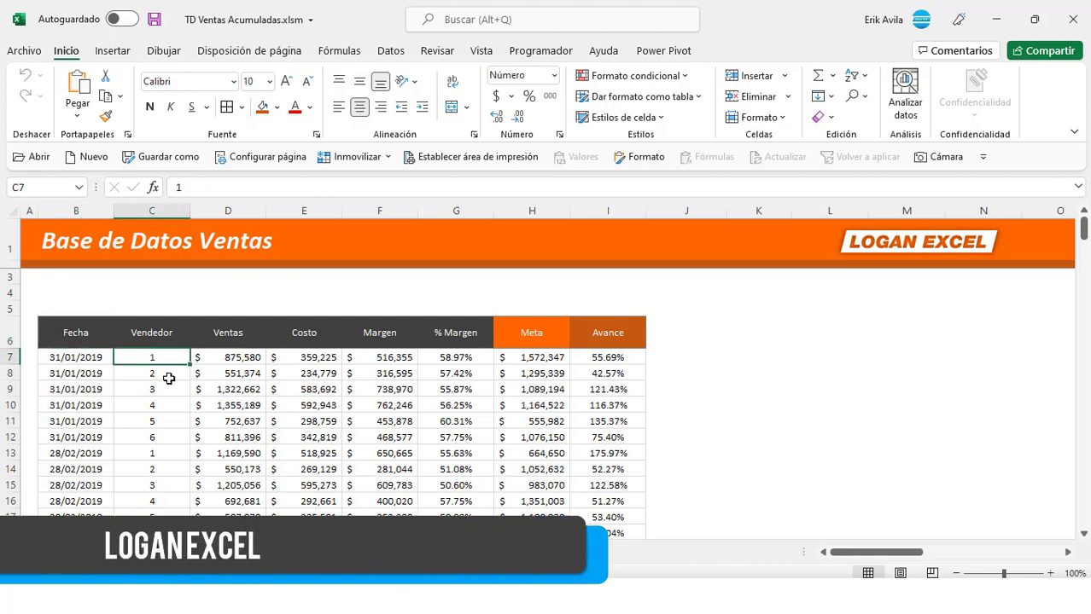
click(216, 413)
click(134, 369)
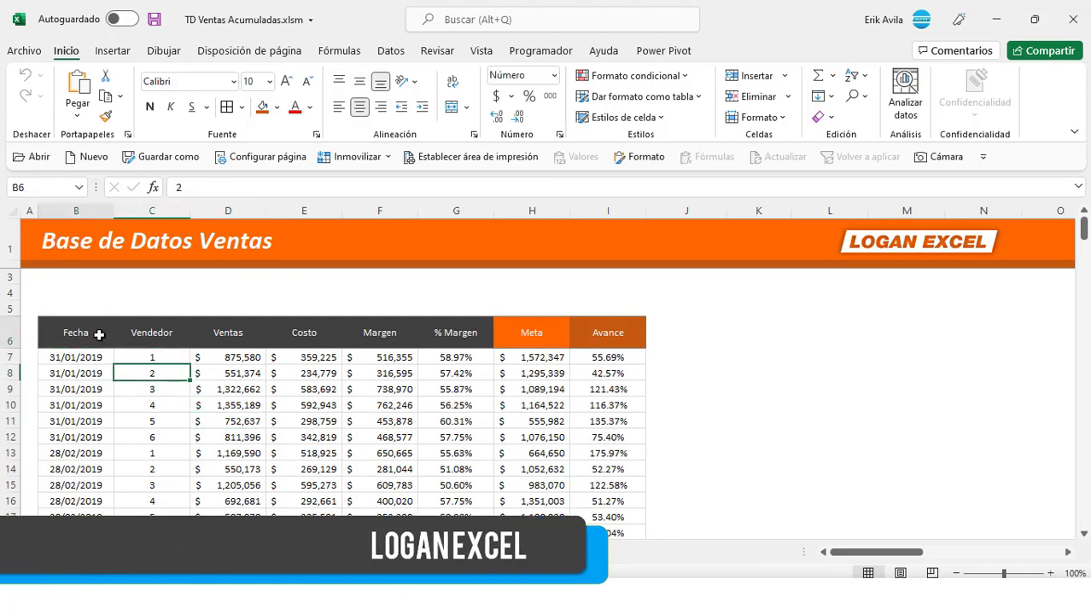
click(98, 330)
click(223, 405)
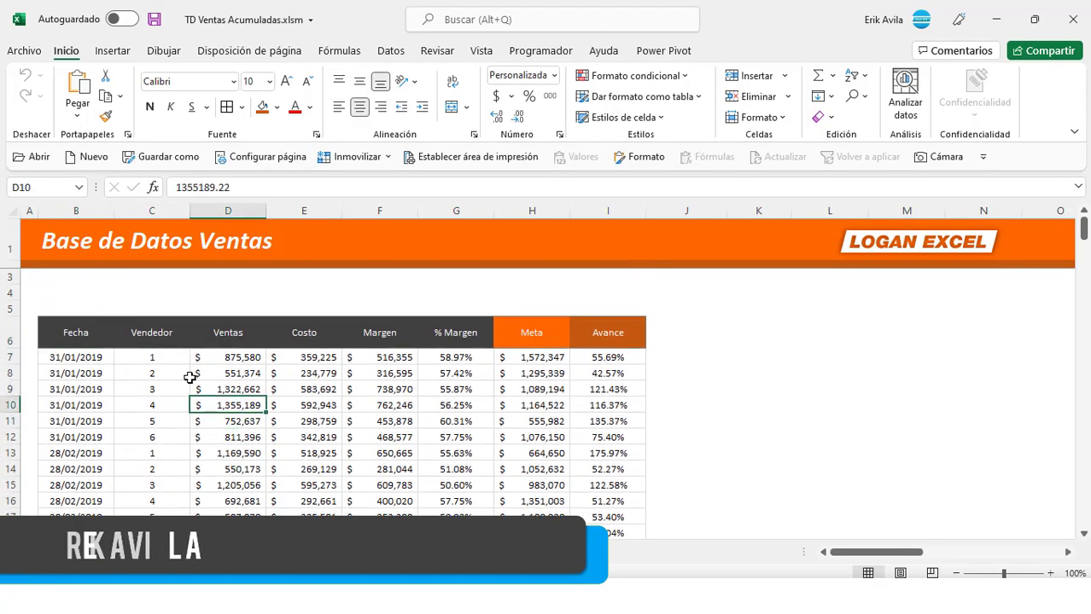
click(152, 357)
click(101, 344)
Check where the data ends with Ctrl+Down, then return to the Fecha header
key(ctrl+Down)
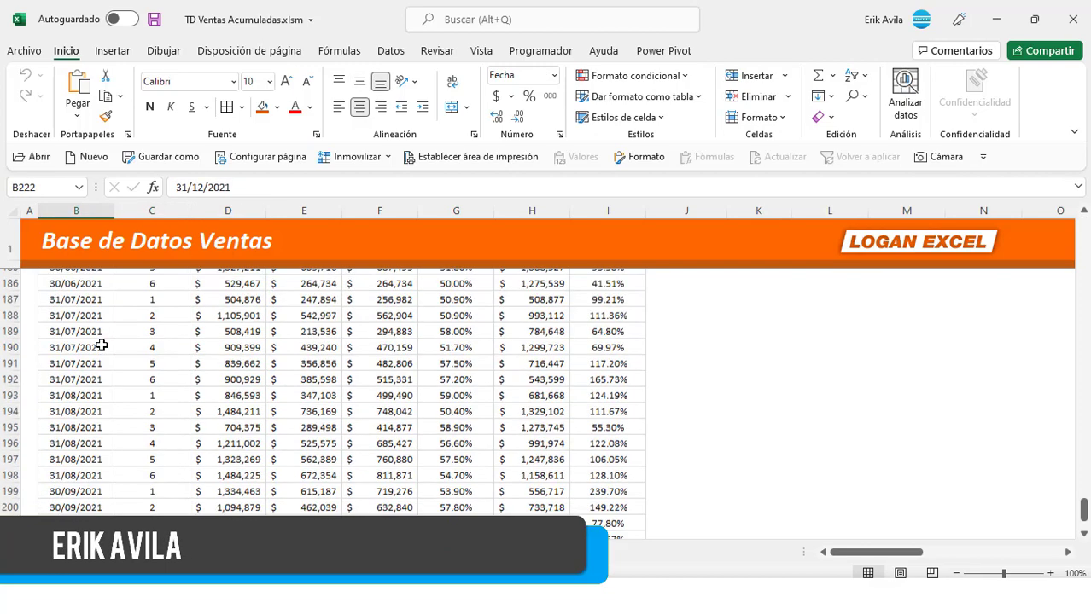
key(Up)
key(Up)
key(Up)
key(Up)
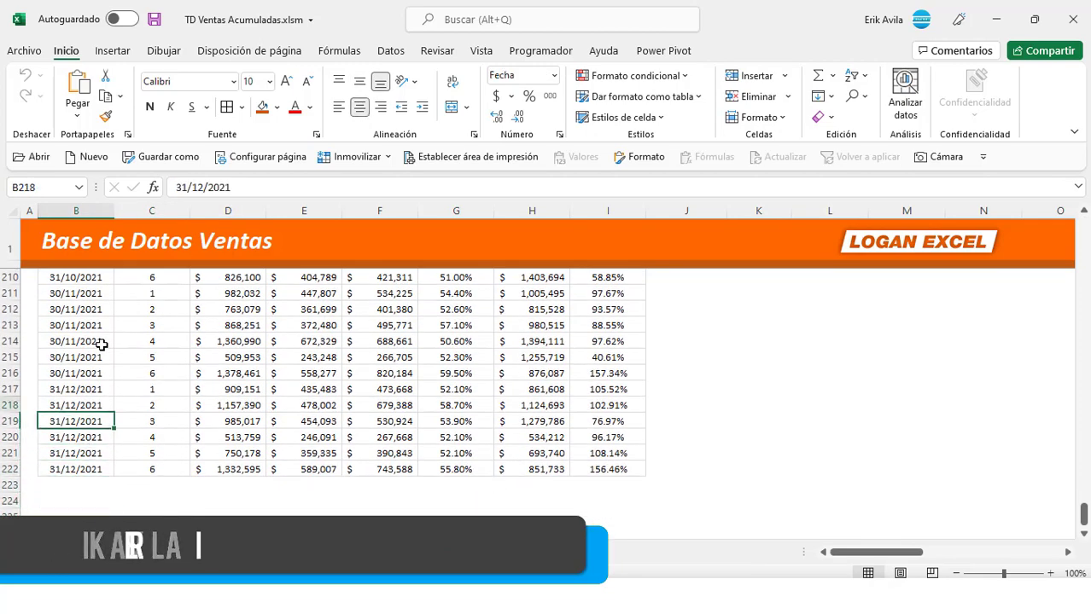
key(ctrl+Up)
key(Up)
key(Up)
key(Down)
key(Down)
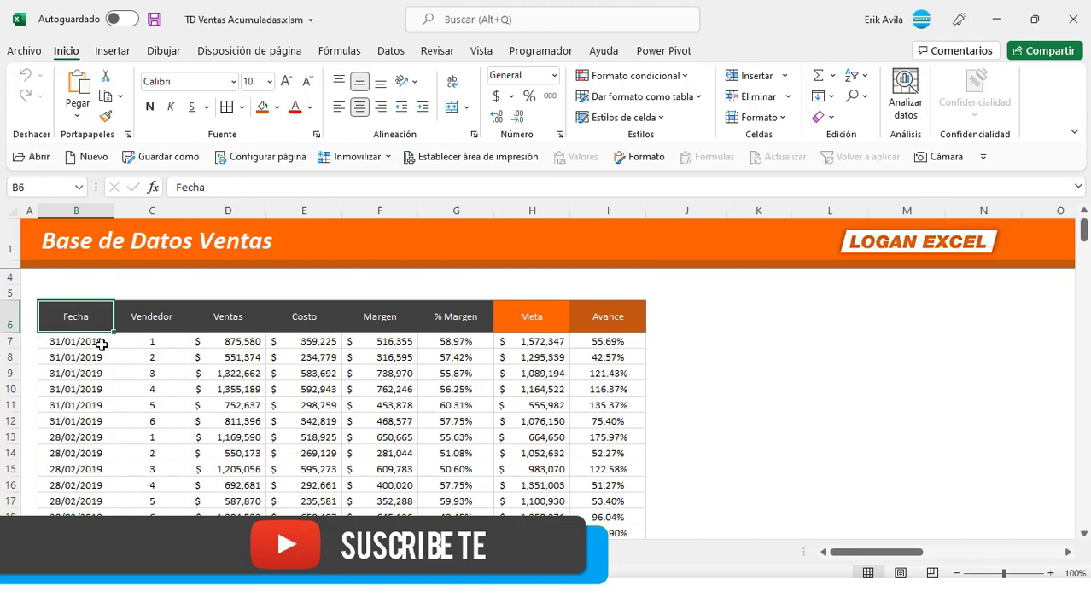
Select the full data block B6:I222 from the Fecha header to row 222
key(Right)
key(ctrl+shift+Right)
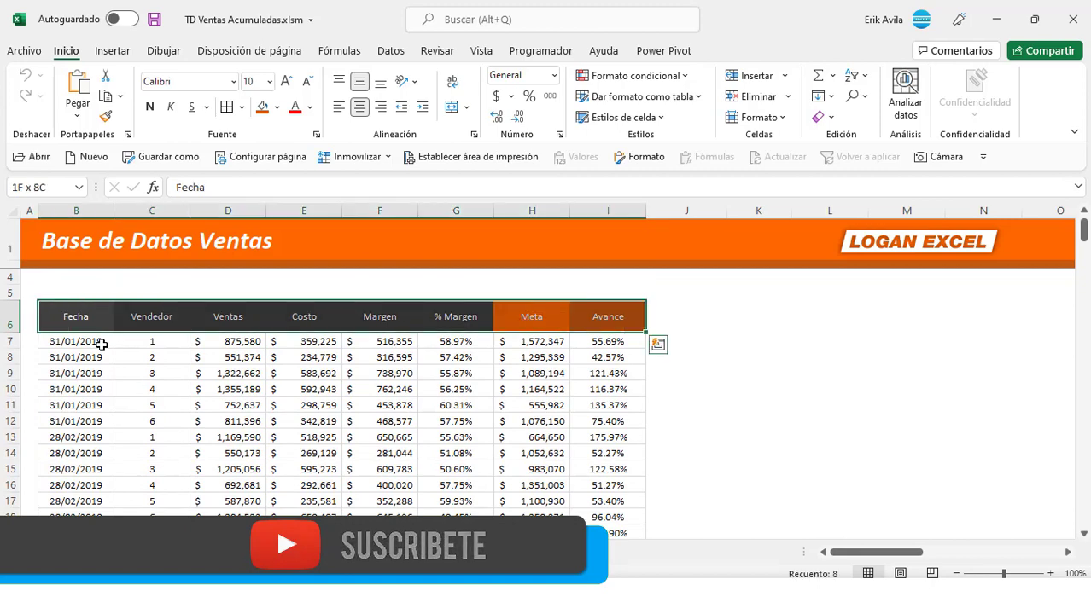
key(ctrl+shift+Down)
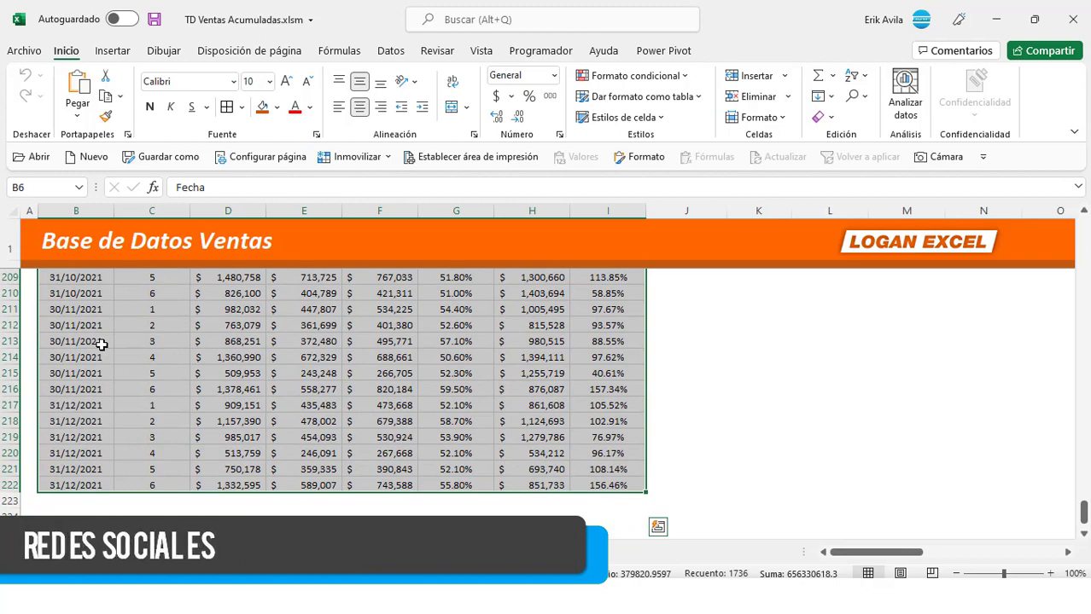
key(ctrl+t)
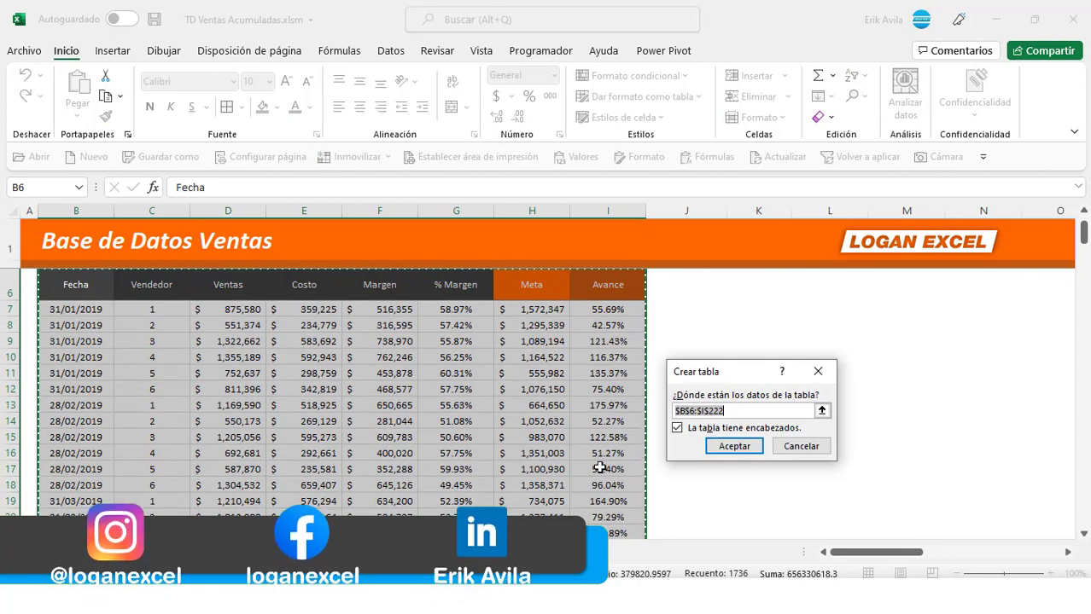
Create the table from $B$6:$I$222 with headers and set its style to Ninguno
click(732, 451)
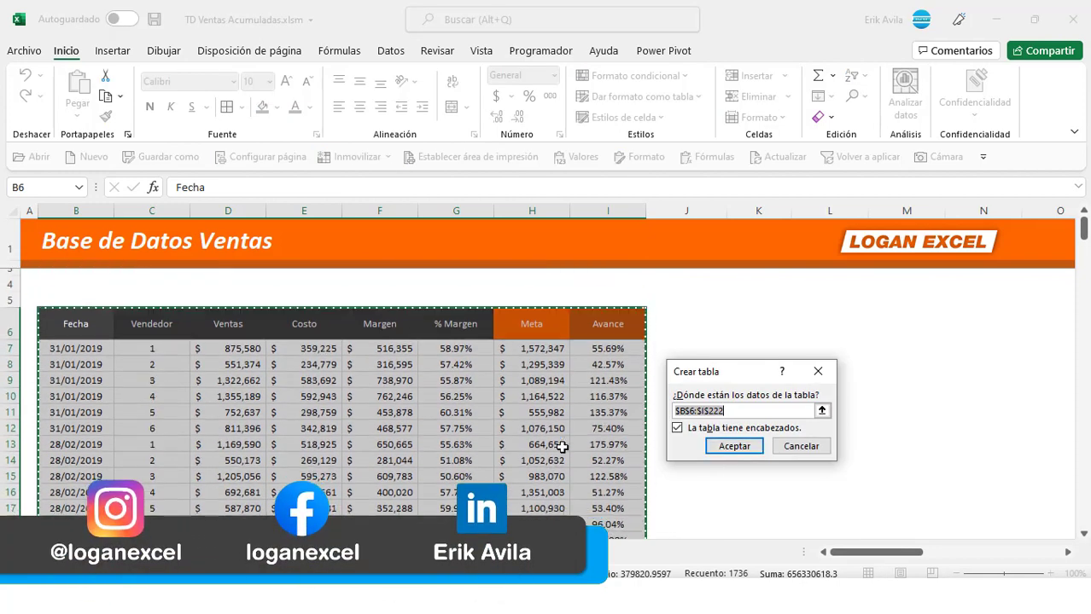
click(608, 405)
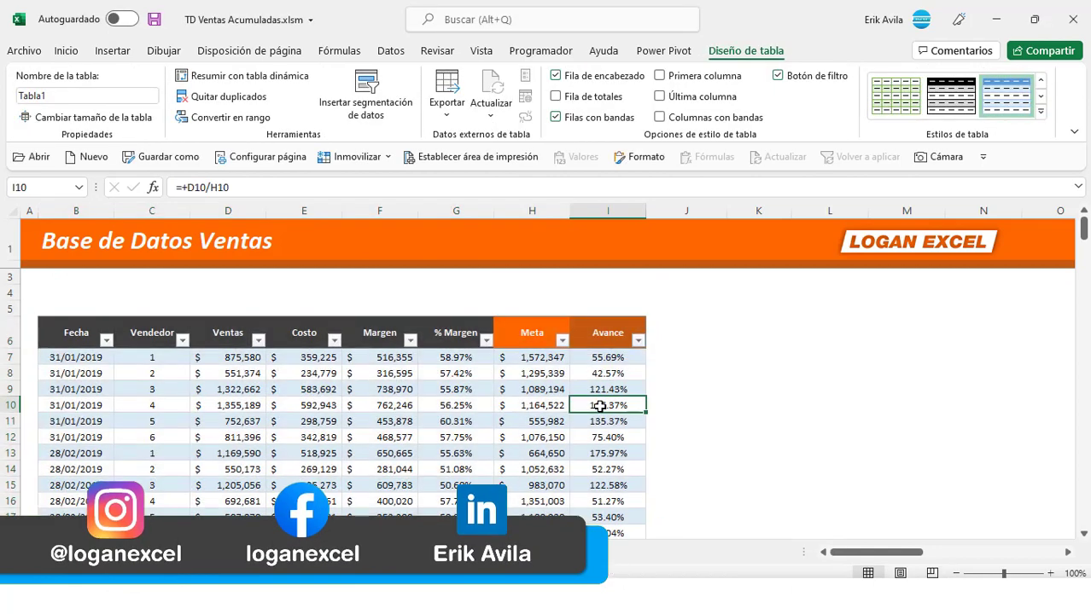
click(1041, 111)
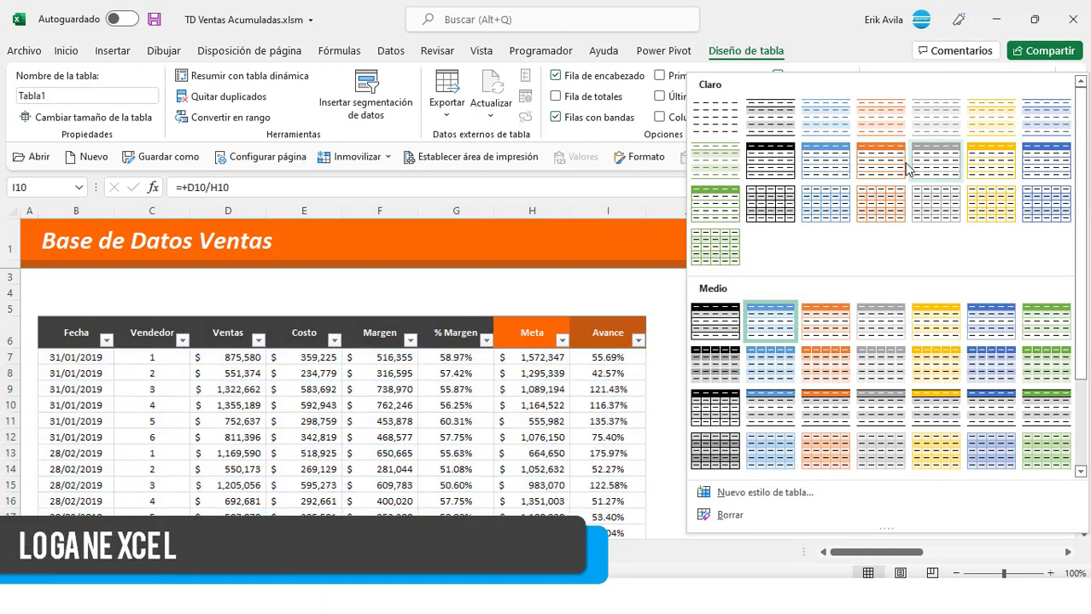
click(718, 124)
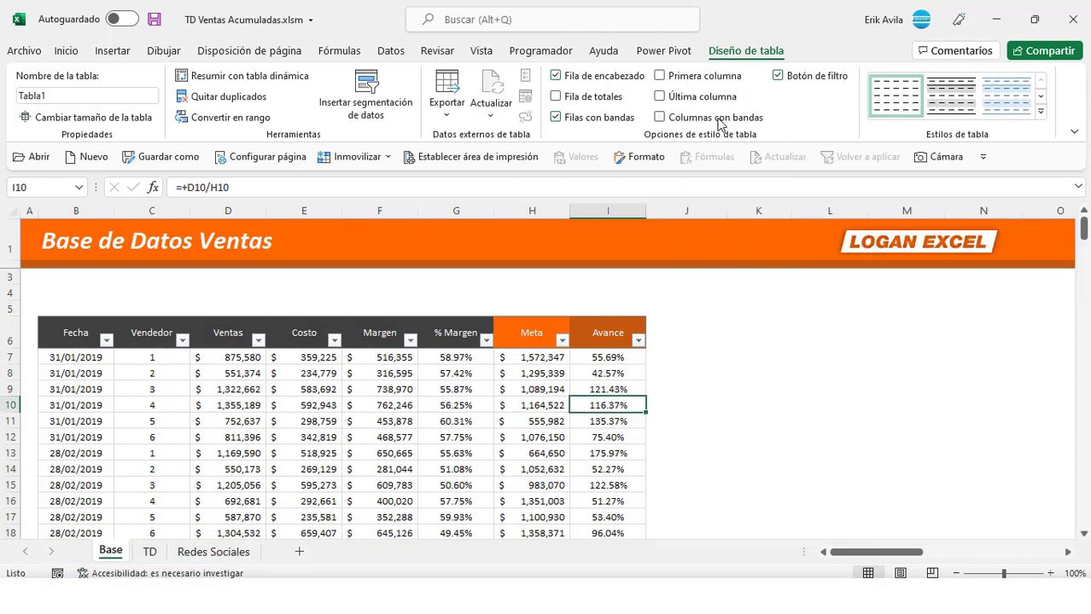
Review the table's Meta, Costo, Margen and % Margen columns and its name Tabla1
click(542, 392)
click(529, 372)
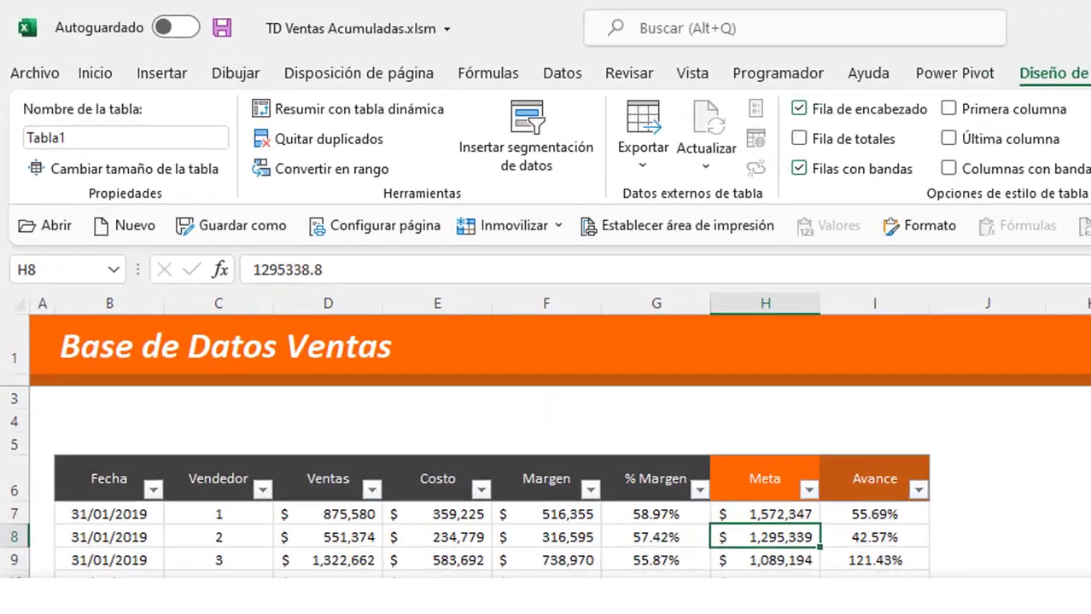
click(304, 453)
click(120, 165)
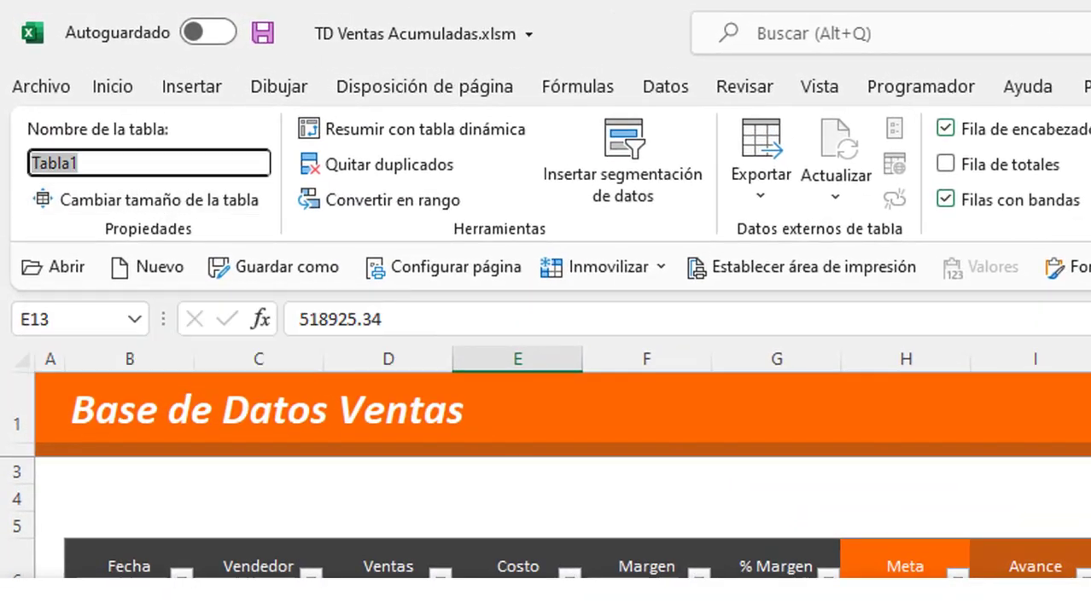
click(546, 571)
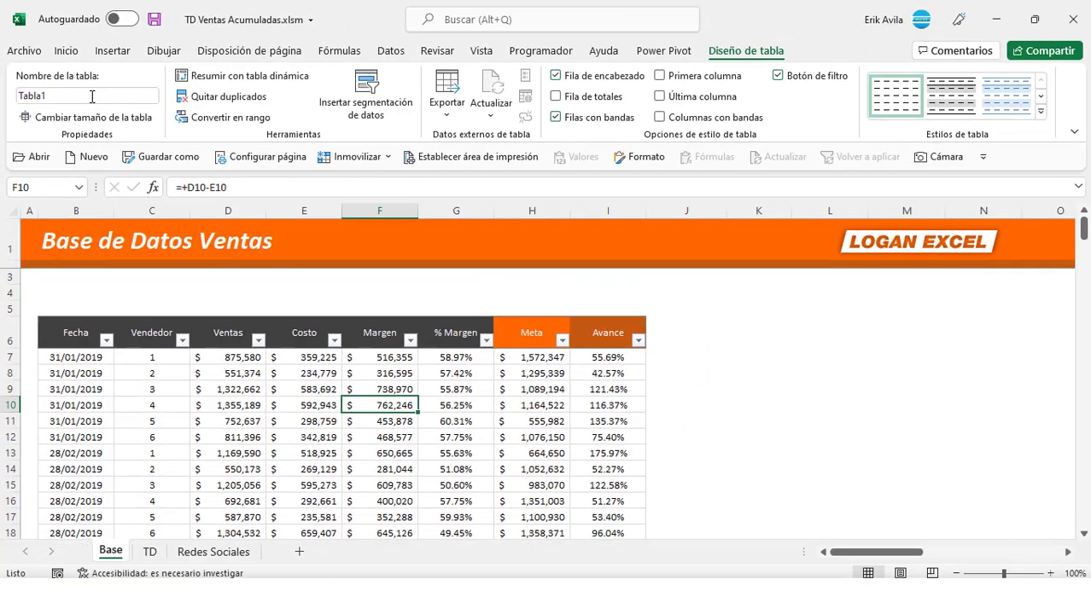
click(488, 385)
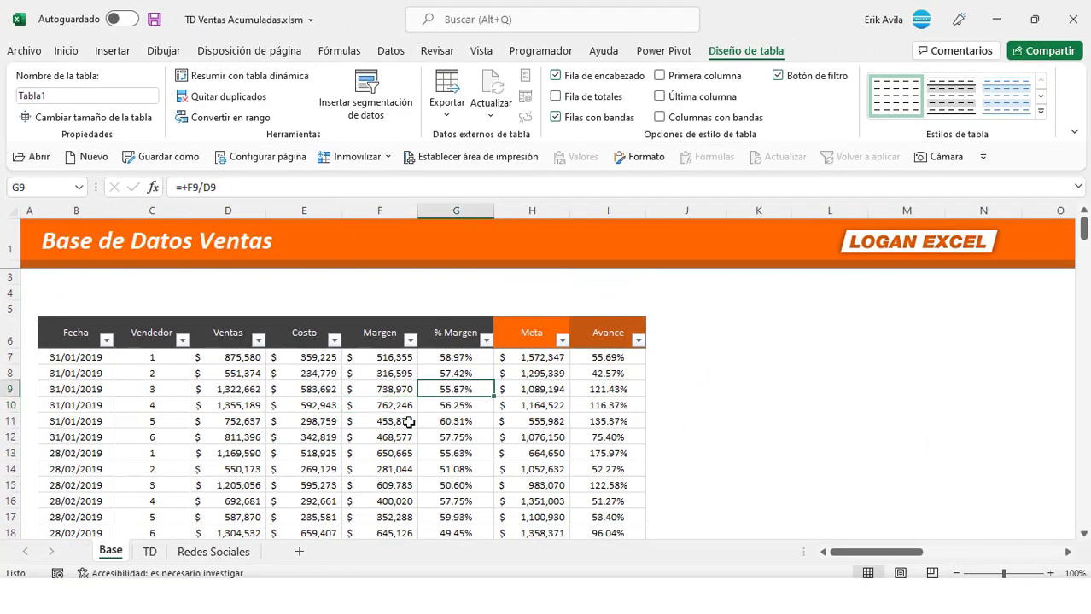
click(186, 431)
click(381, 334)
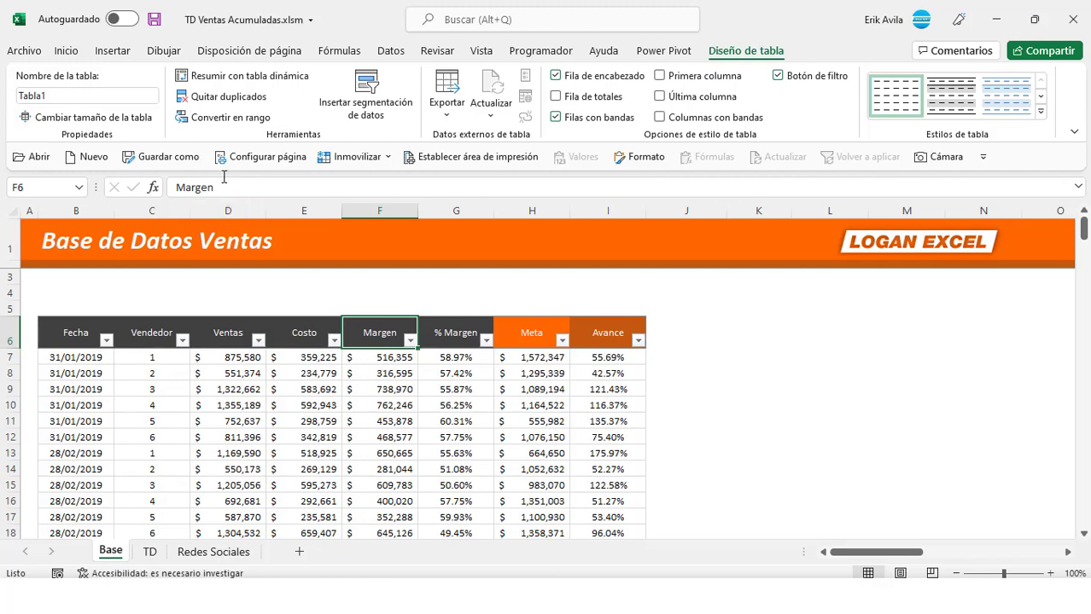
click(114, 53)
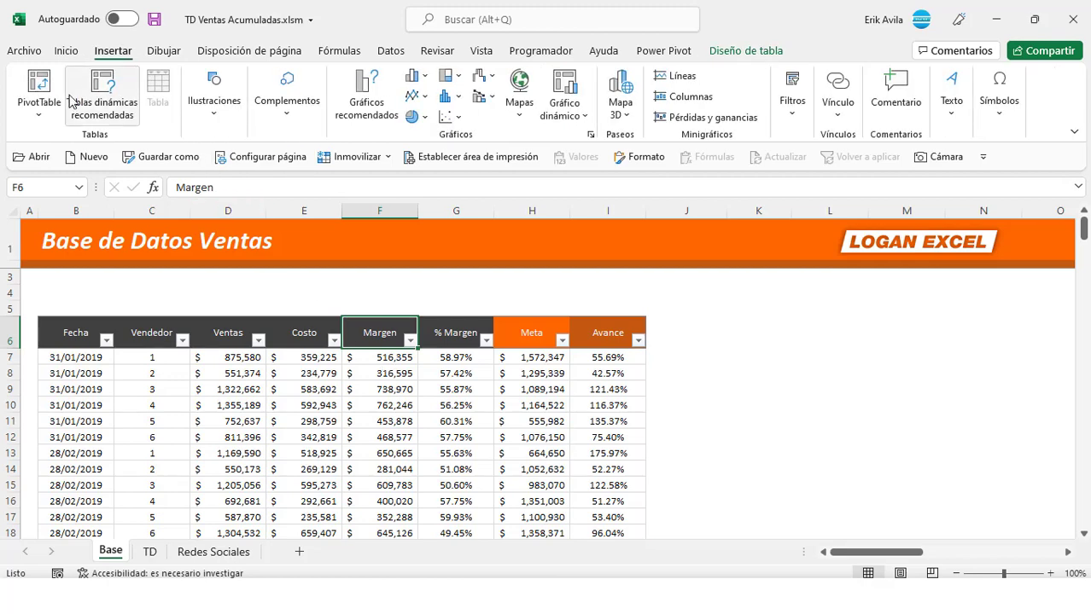
Create a pivot table from Tabla1 on the existing TD sheet at cell B13
click(47, 117)
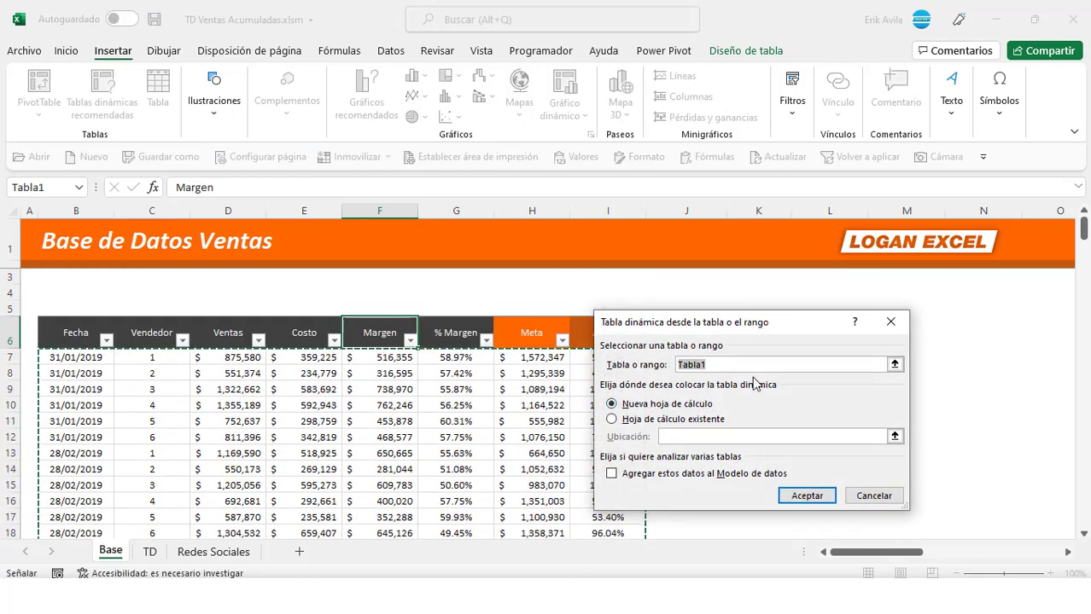
drag(762, 329, 721, 295)
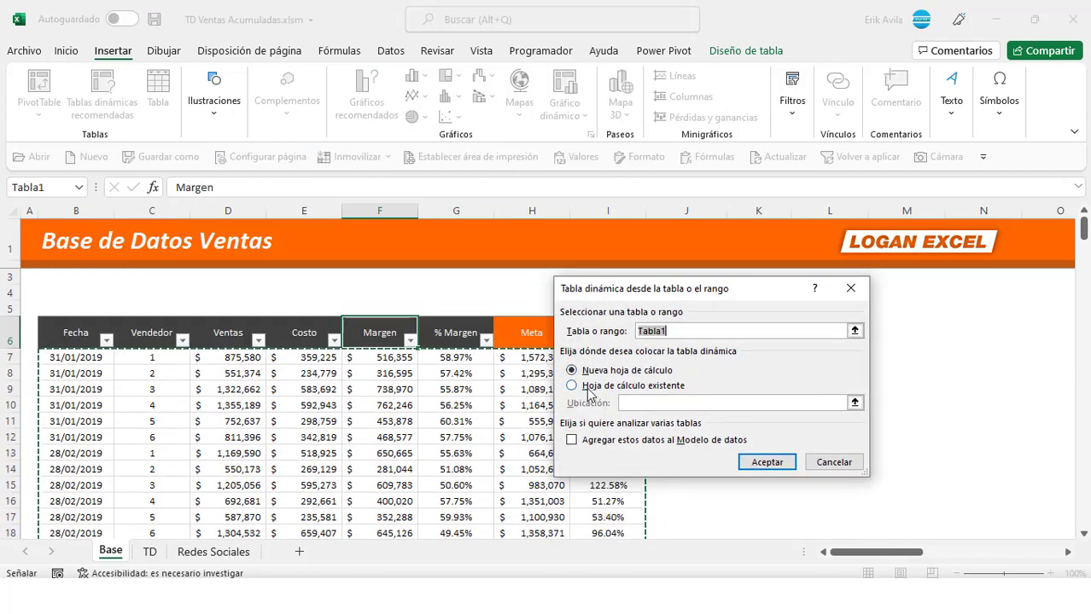
click(587, 390)
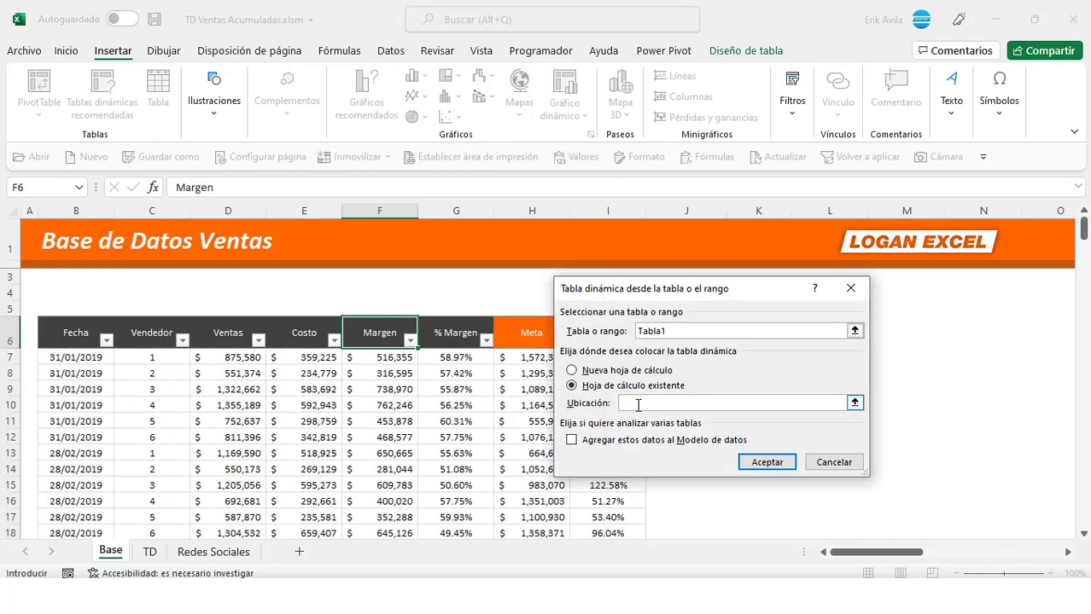
click(150, 552)
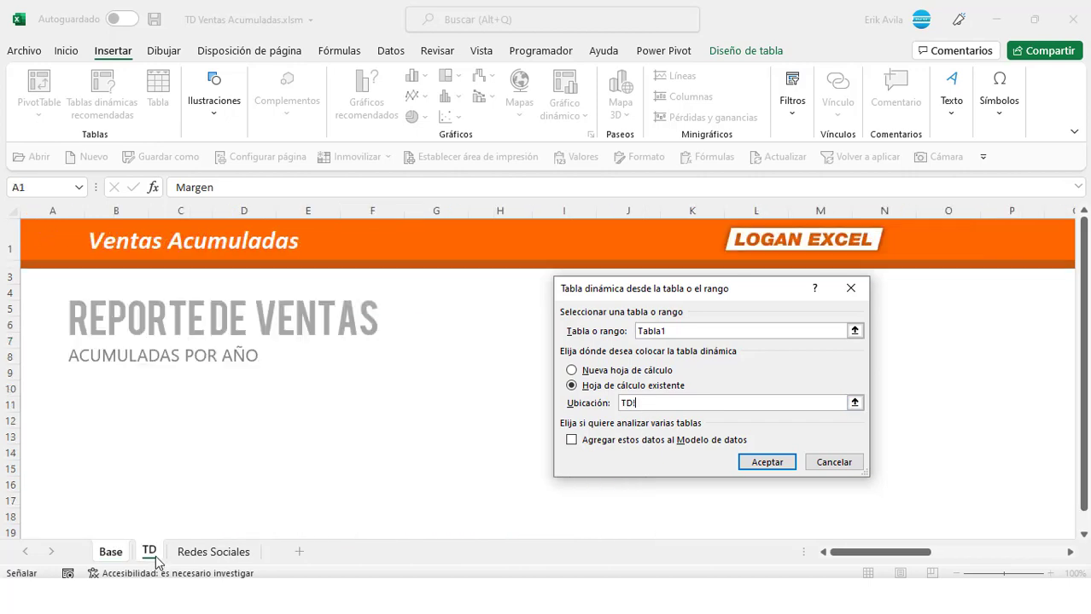
scroll(99, 435, down, 1)
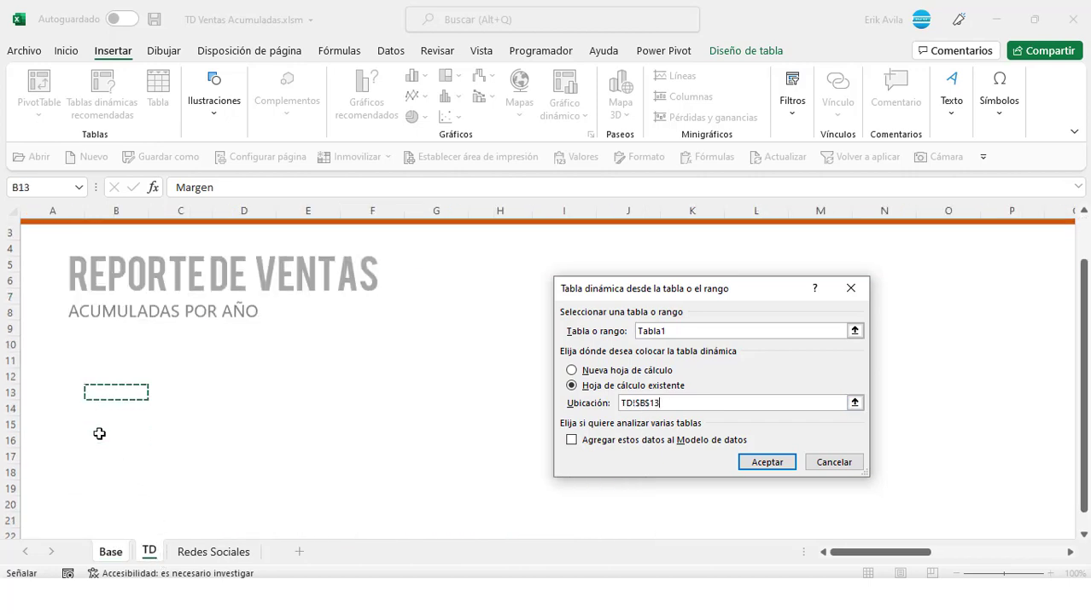
click(768, 463)
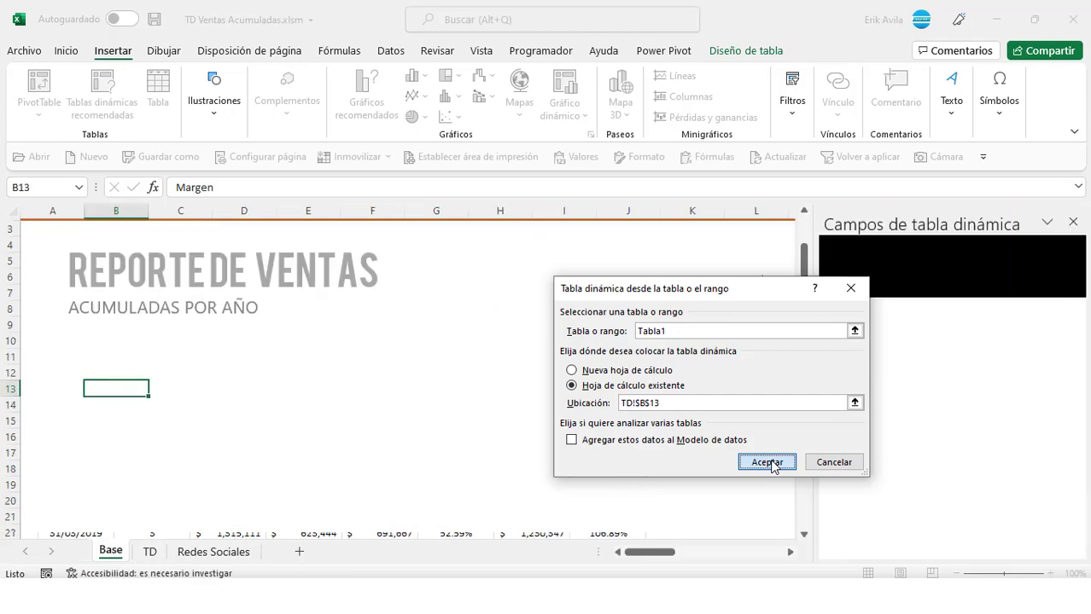
scroll(260, 453, down, 1)
click(248, 436)
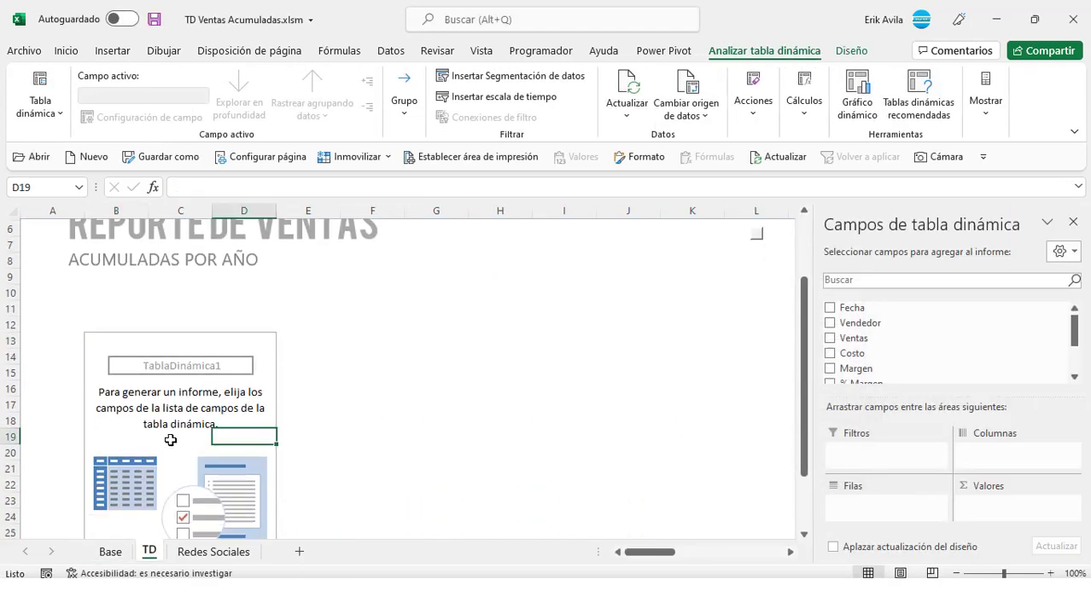
scroll(207, 377, down, 1)
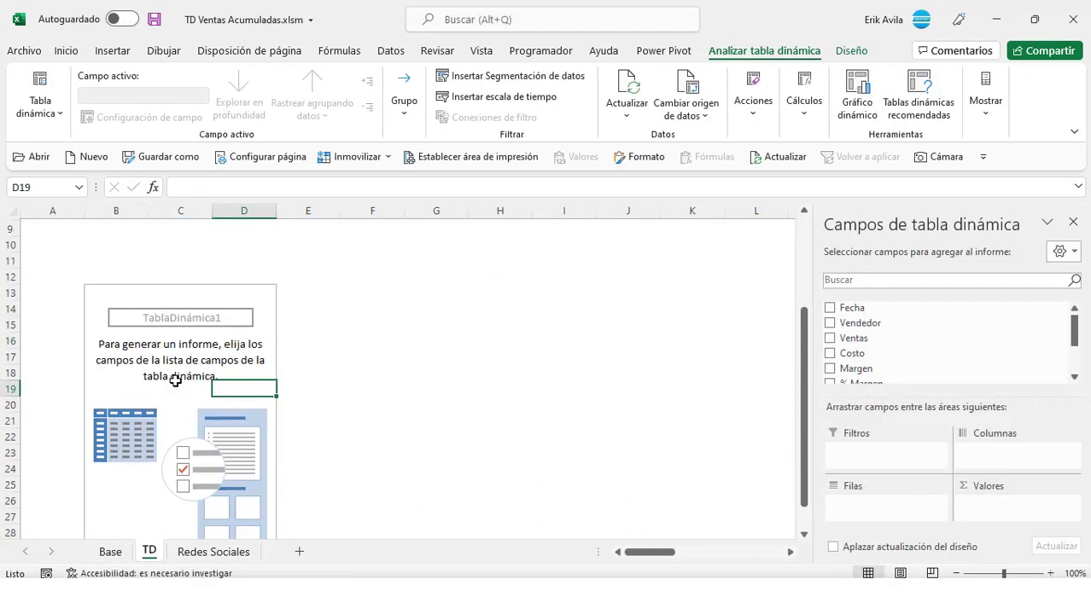
click(174, 382)
click(175, 357)
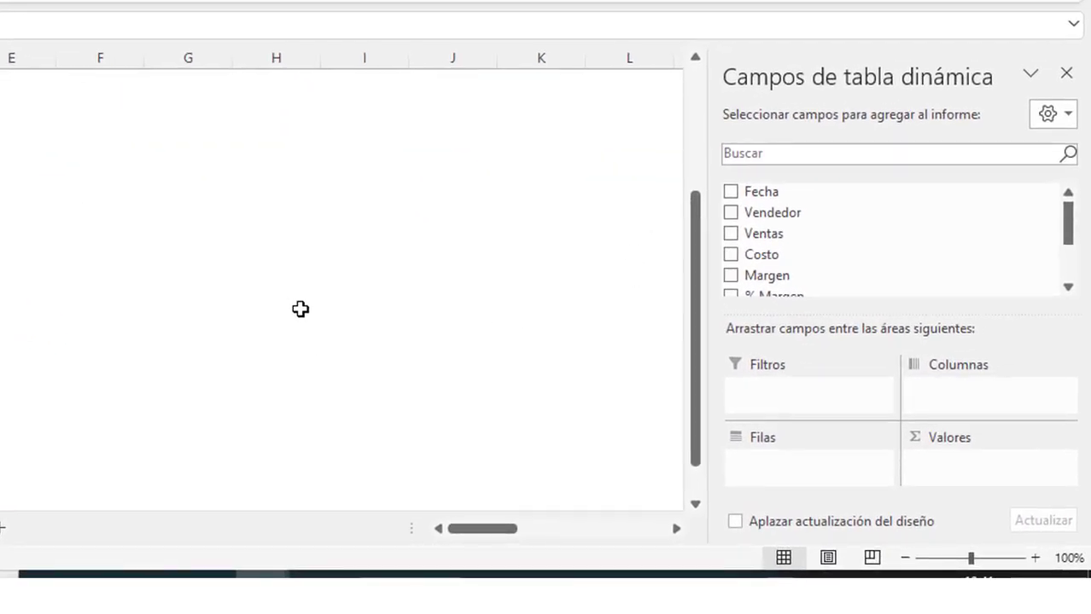
mouse_move(851, 308)
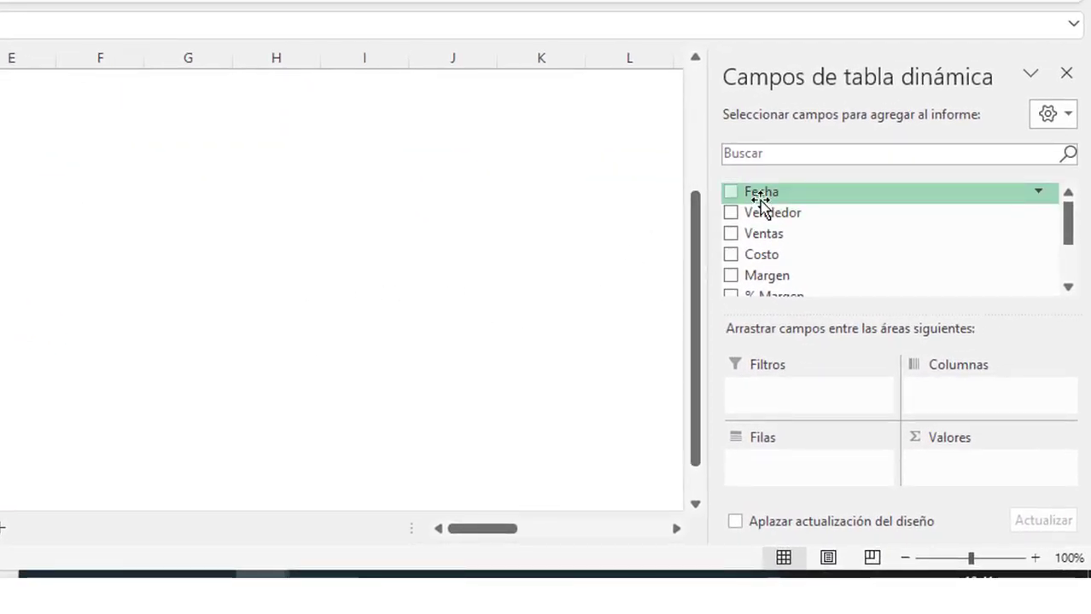
Put Fecha in Filas grouped by Años and Fecha, removing Trimestres
drag(761, 195, 781, 316)
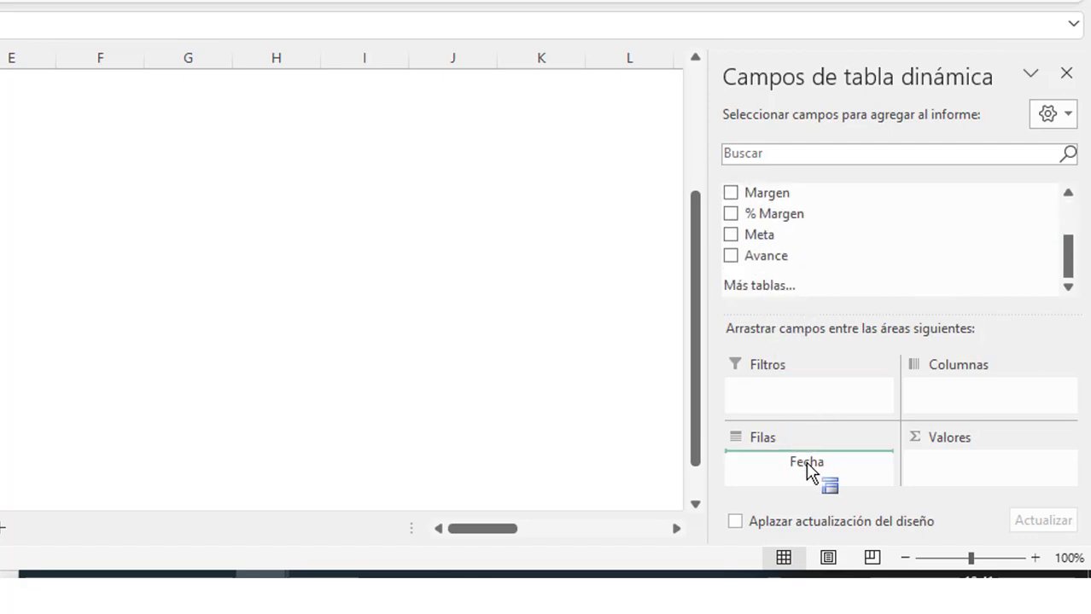
drag(802, 384, 811, 471)
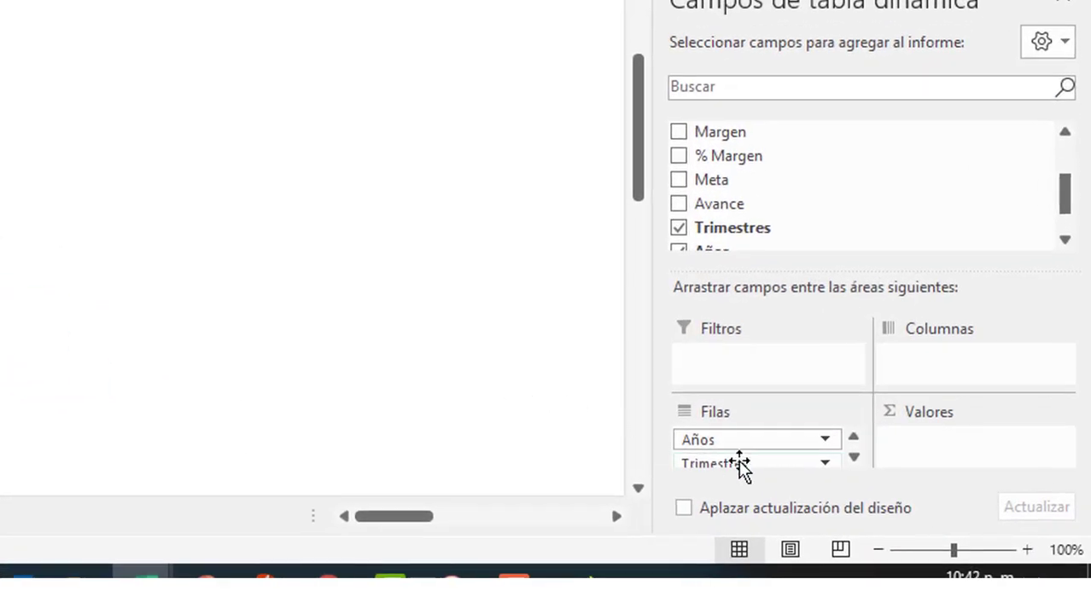
drag(739, 466, 543, 434)
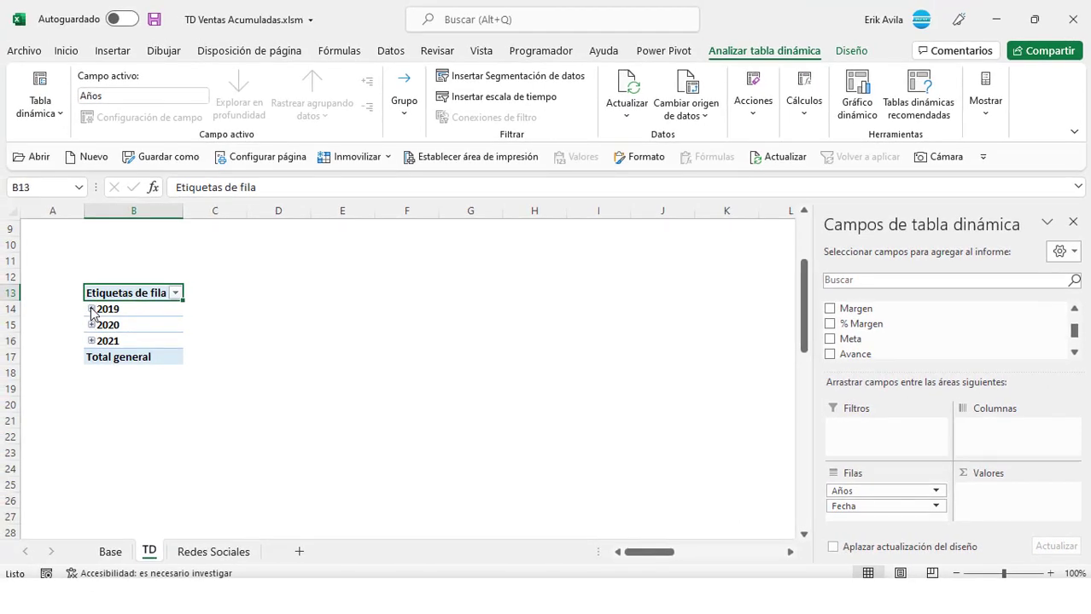
Expand 2019, 2020 and 2021 to list months ene through dic
click(92, 310)
click(91, 517)
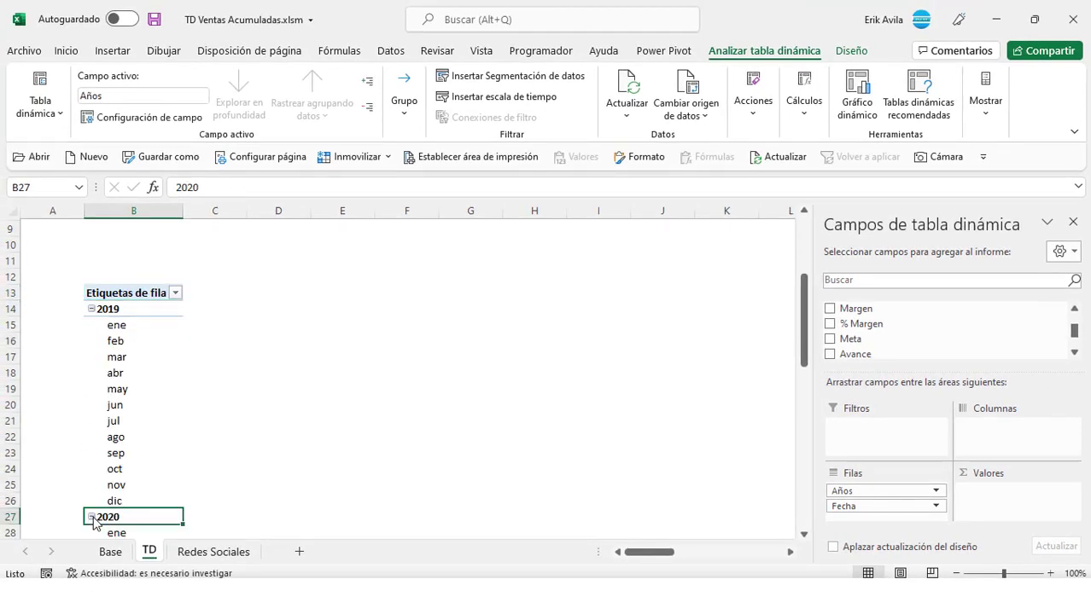
scroll(95, 503, down, 4)
scroll(94, 490, down, 3)
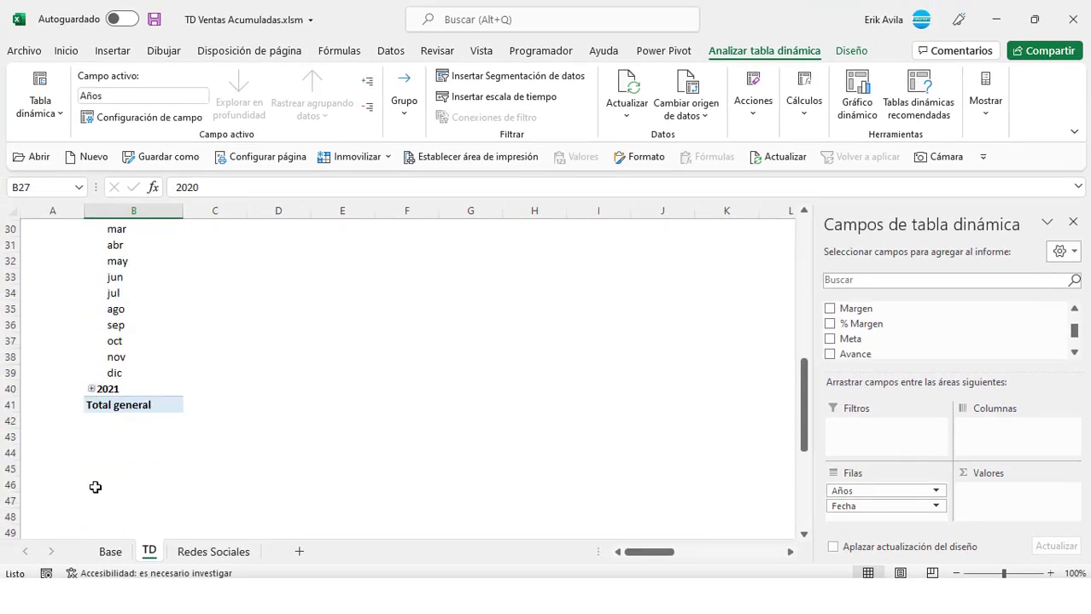
click(91, 389)
scroll(79, 436, up, 4)
scroll(79, 436, up, 3)
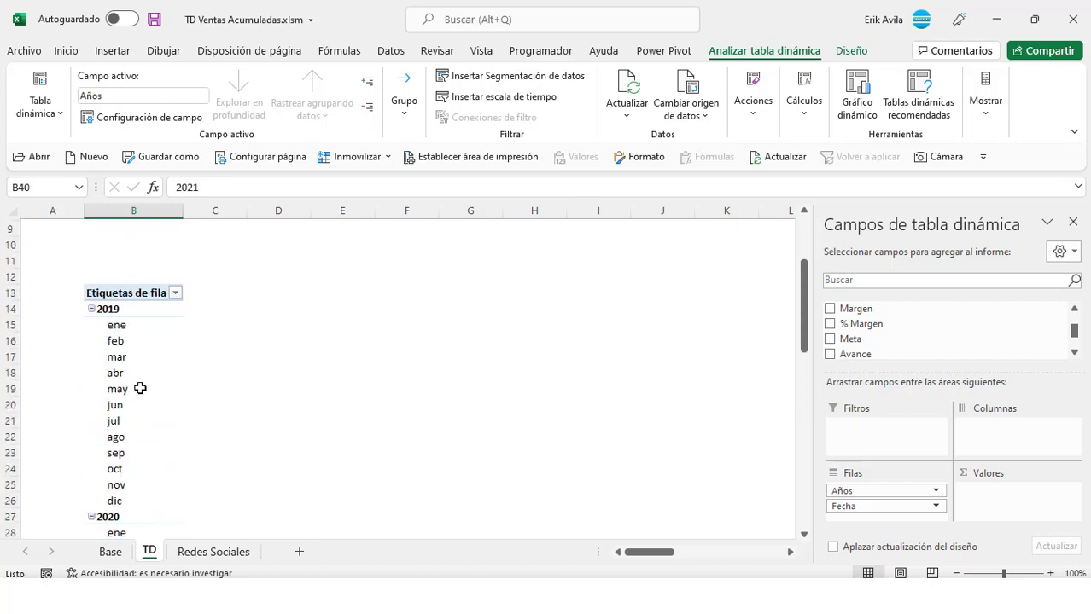
scroll(930, 358, up, 2)
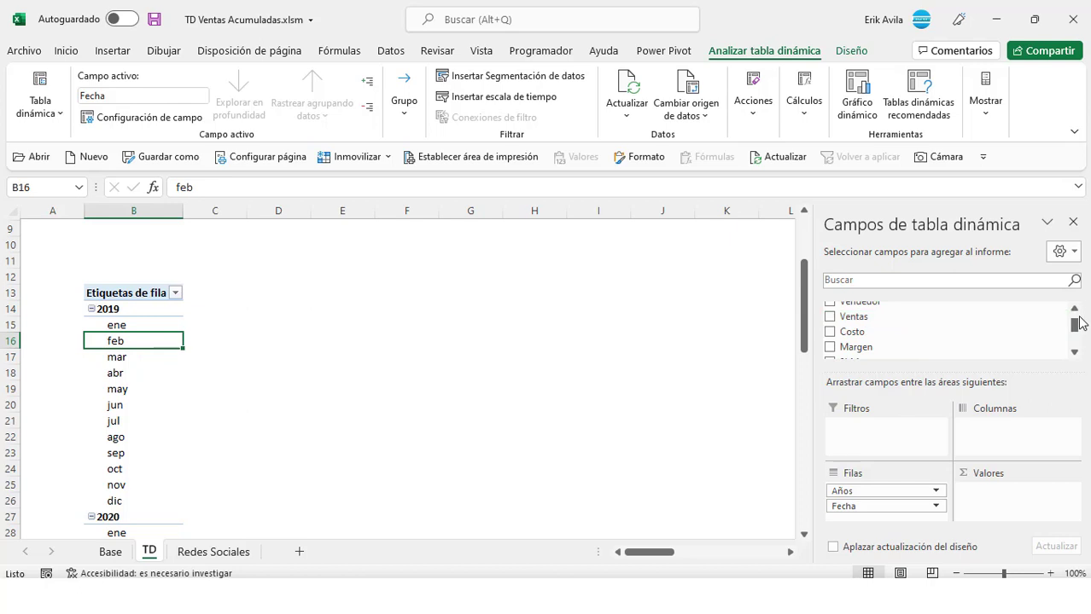
Add Ventas to Valores and format Suma de Ventas with thousands separators and no decimals
drag(854, 327, 895, 373)
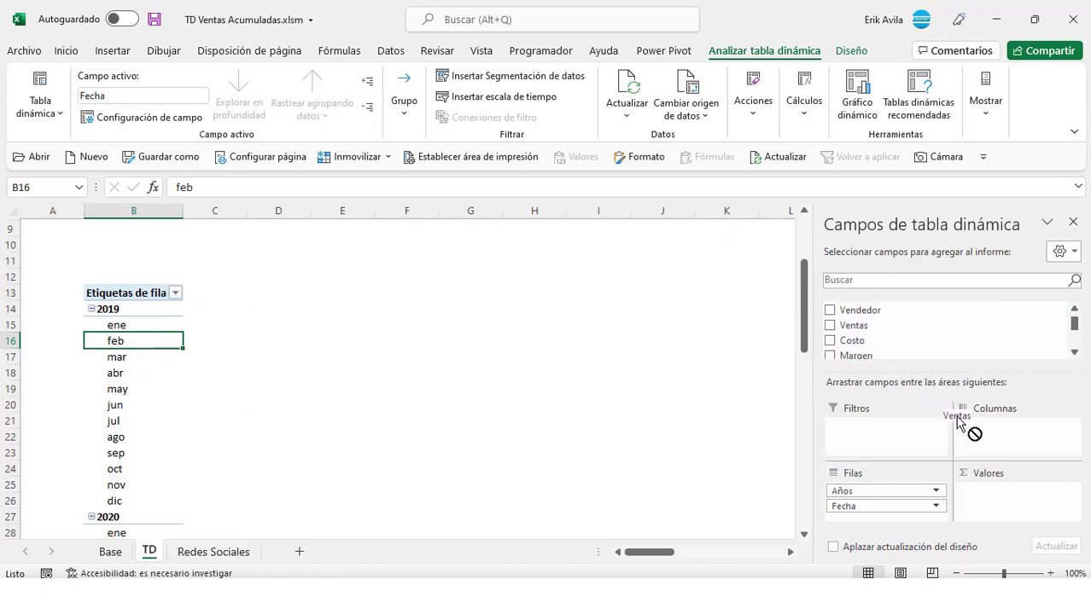
drag(1008, 499, 1007, 500)
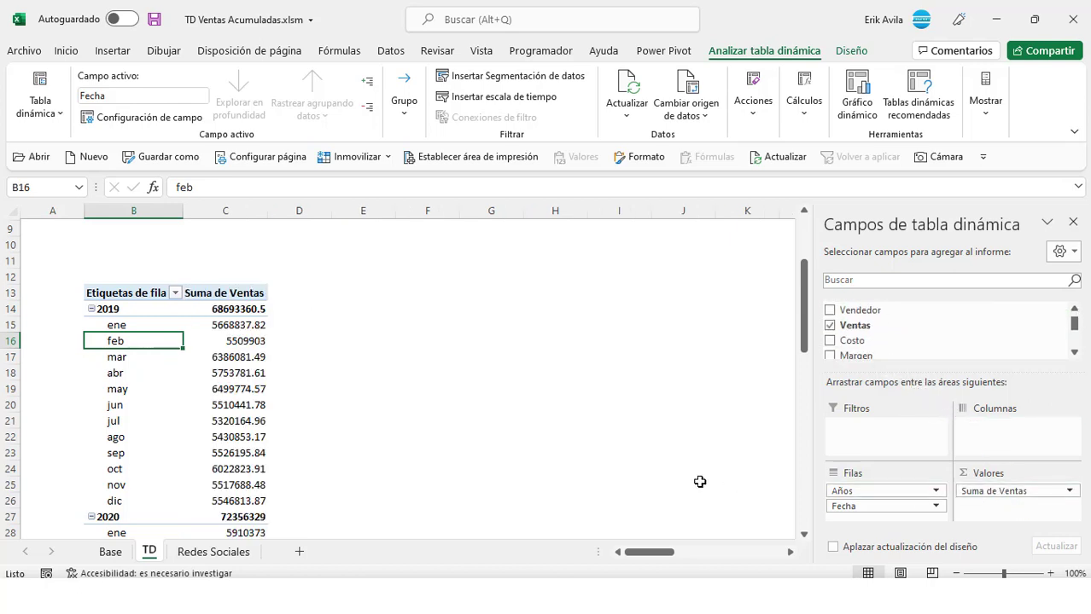
click(254, 309)
key(ctrl+shift+Down)
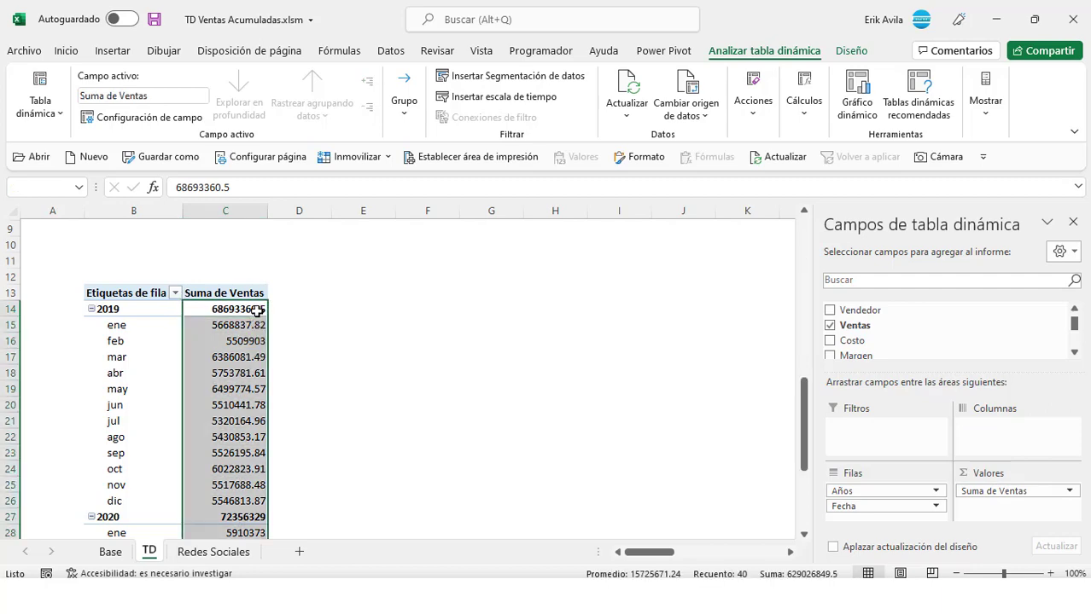
click(66, 50)
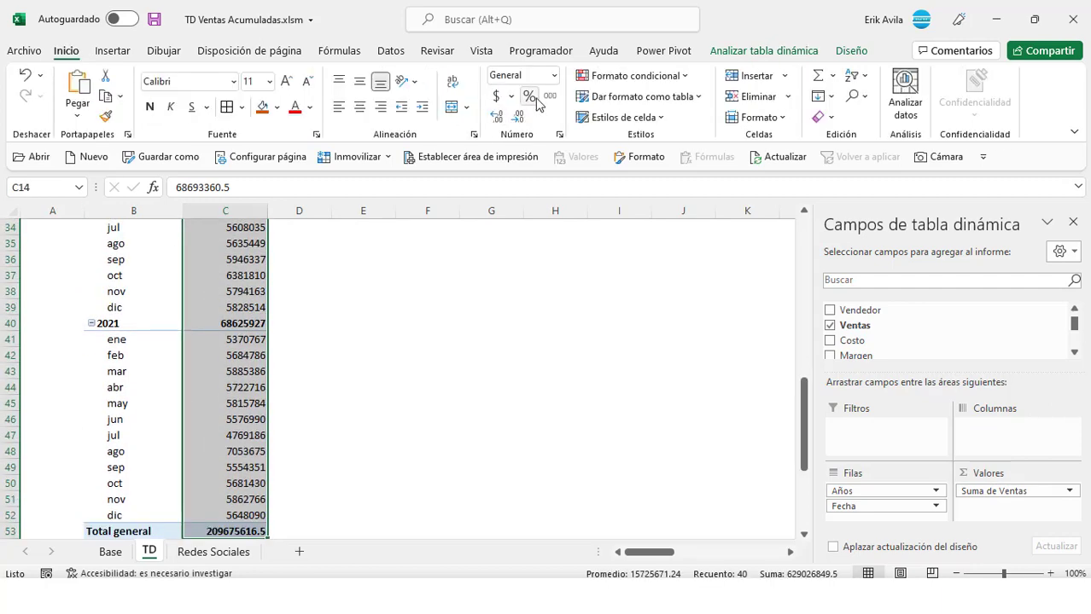
click(549, 97)
click(517, 117)
click(517, 117)
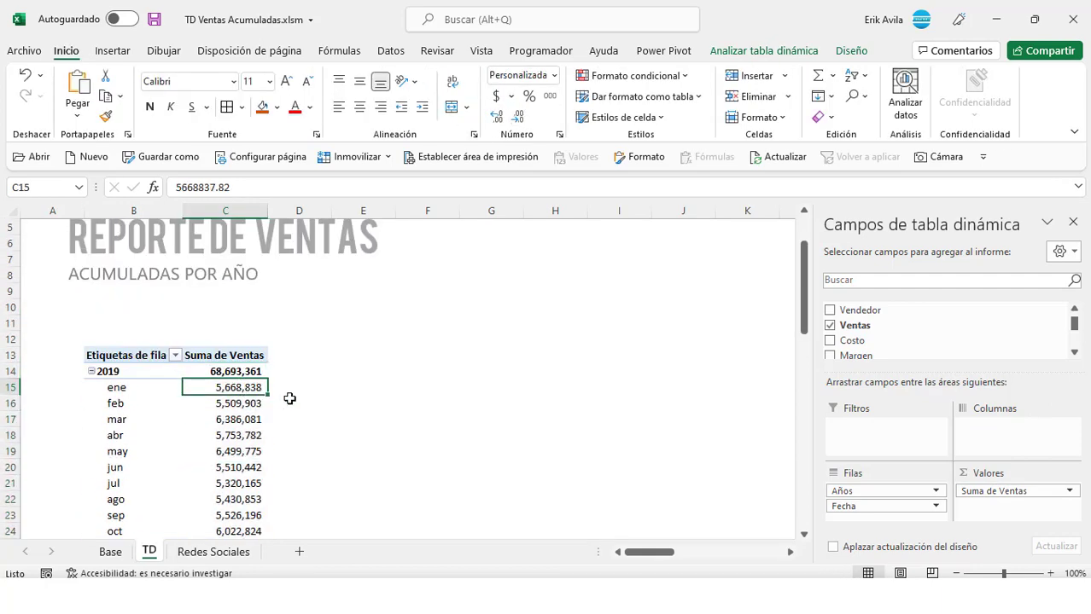
Apply a different pivot table style from the Diseño tab
click(851, 50)
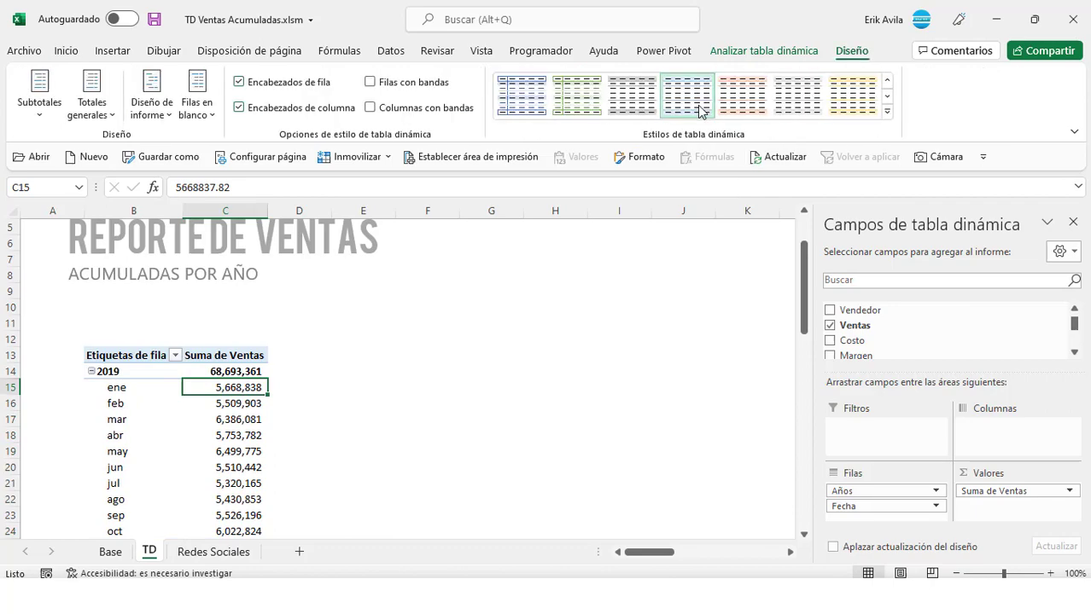
click(790, 101)
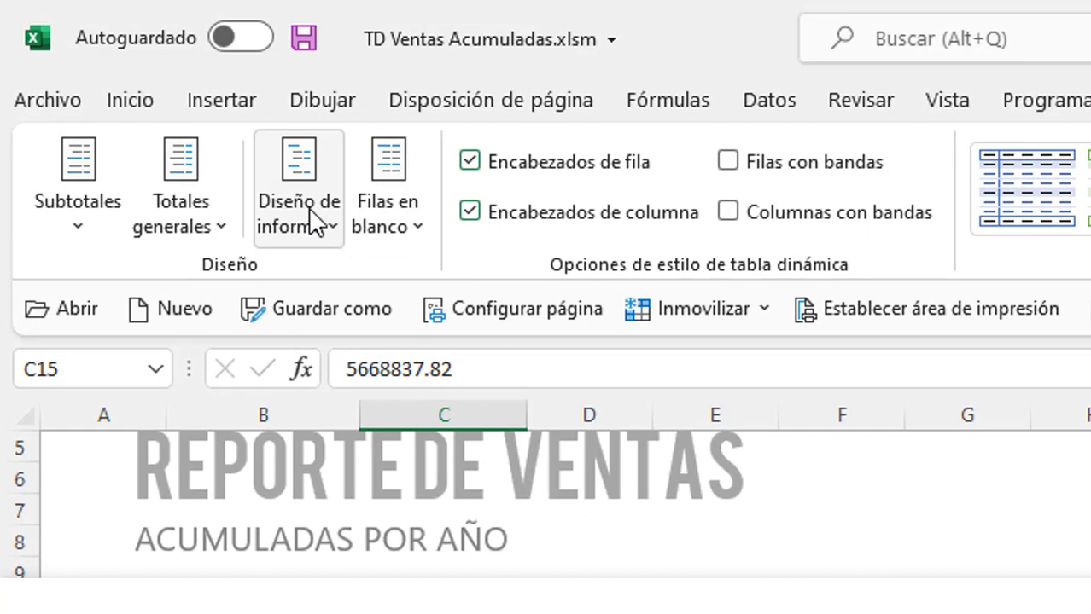
click(308, 208)
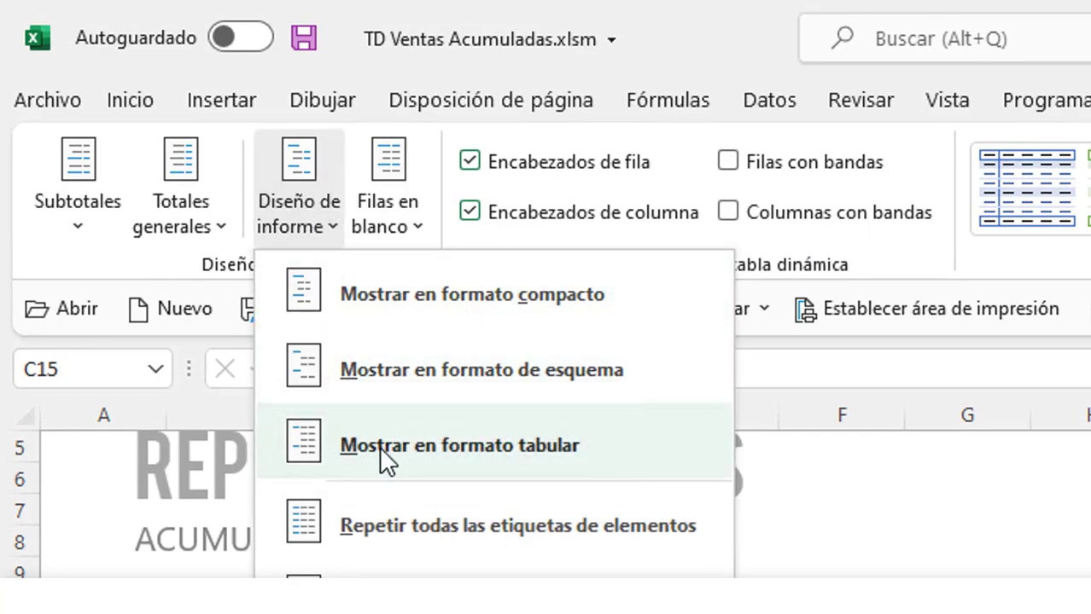
Switch the pivot to tabular layout and turn off column autofit on refresh
click(379, 447)
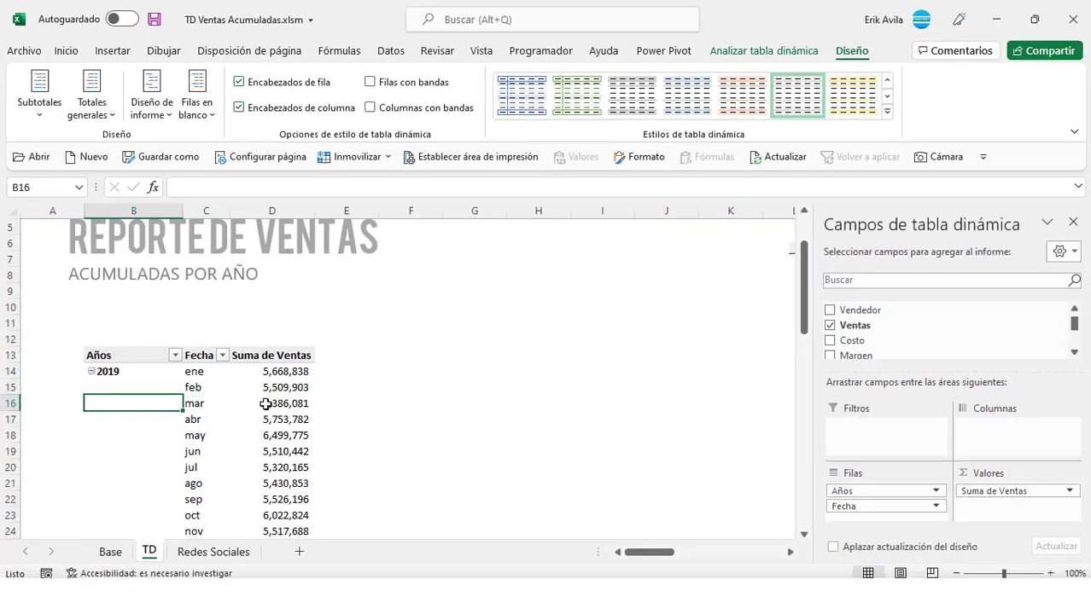
right_click(266, 404)
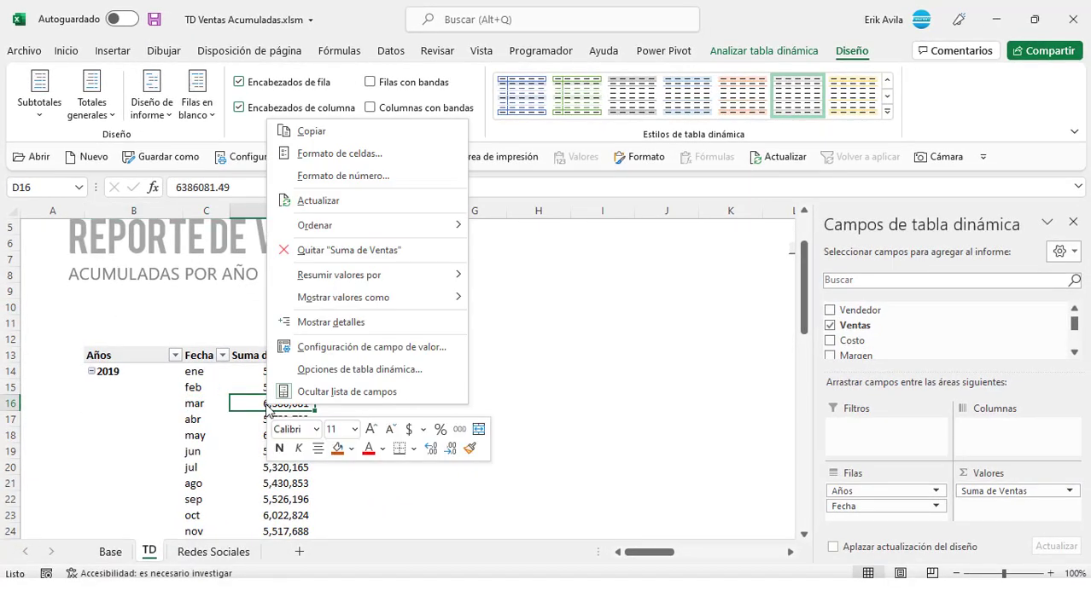
click(286, 369)
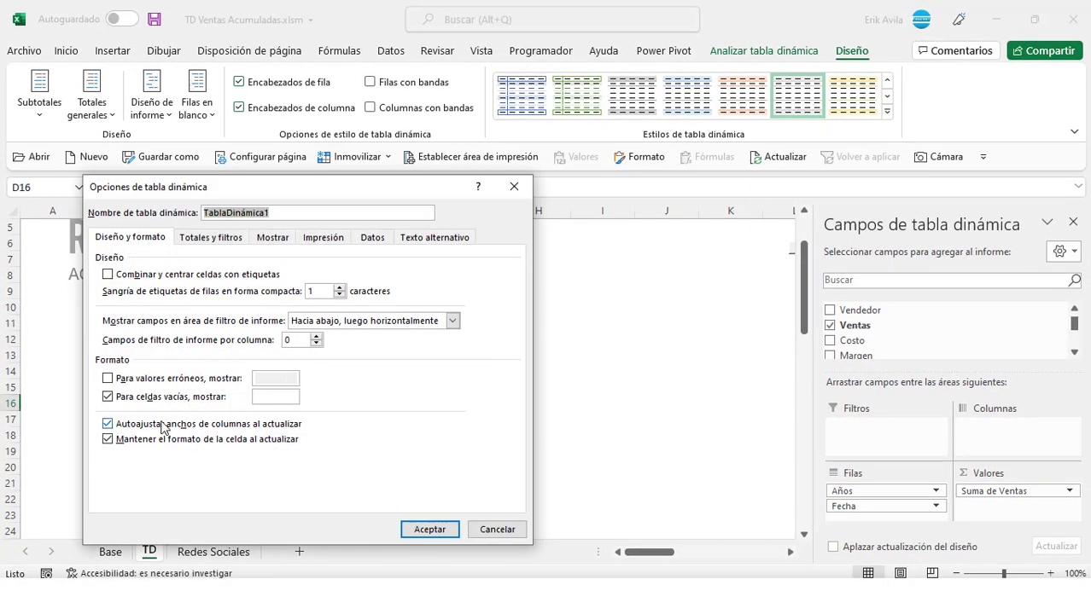
click(162, 425)
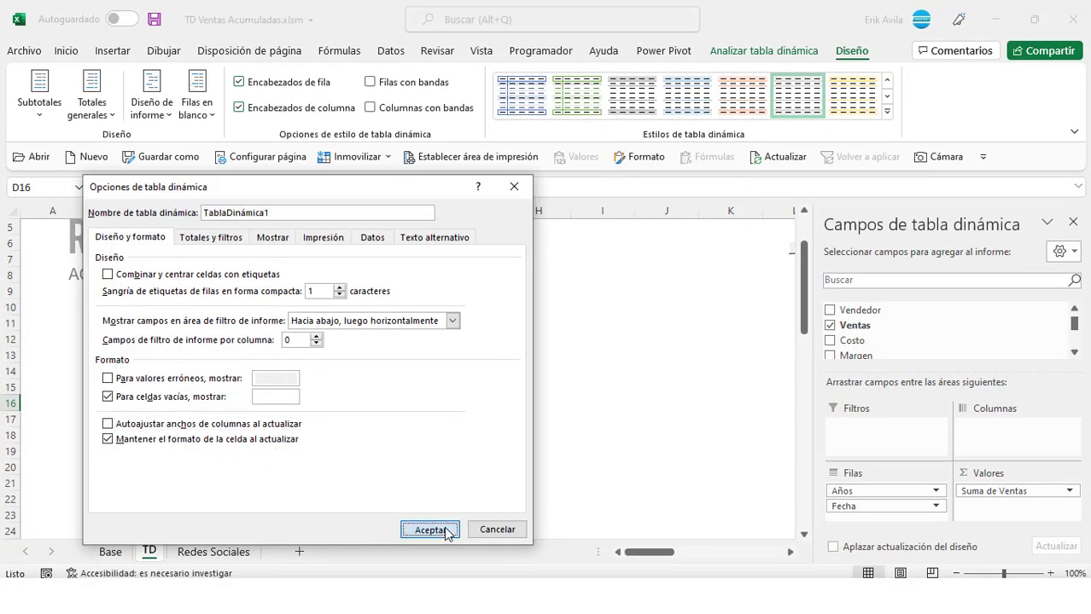
click(446, 531)
click(196, 416)
Click through the pivot's monthly sales cells
click(250, 374)
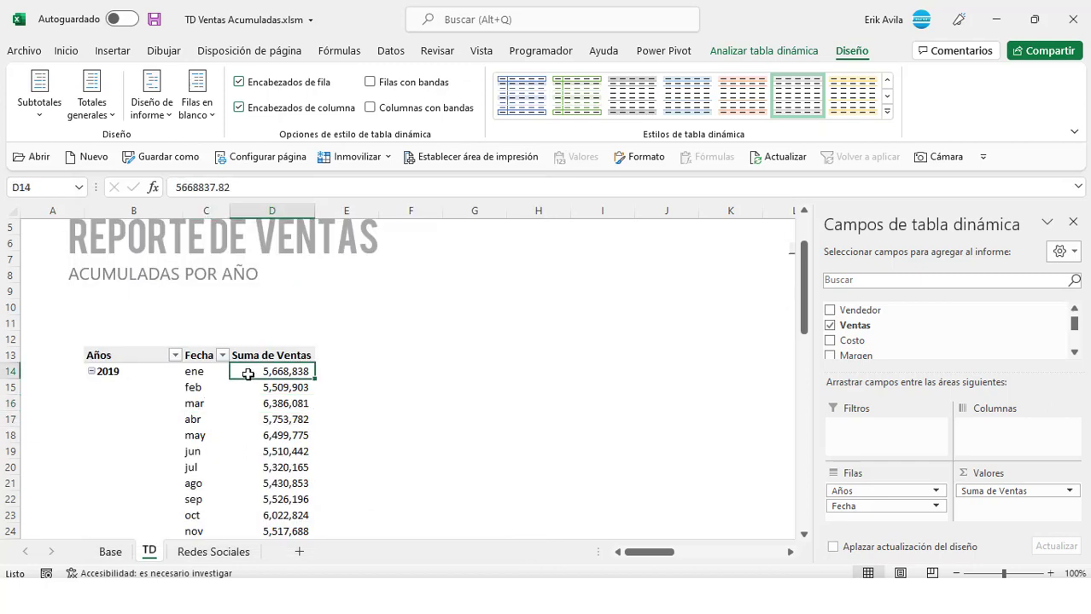
click(310, 406)
scroll(312, 406, down, 2)
scroll(312, 406, up, 2)
click(306, 375)
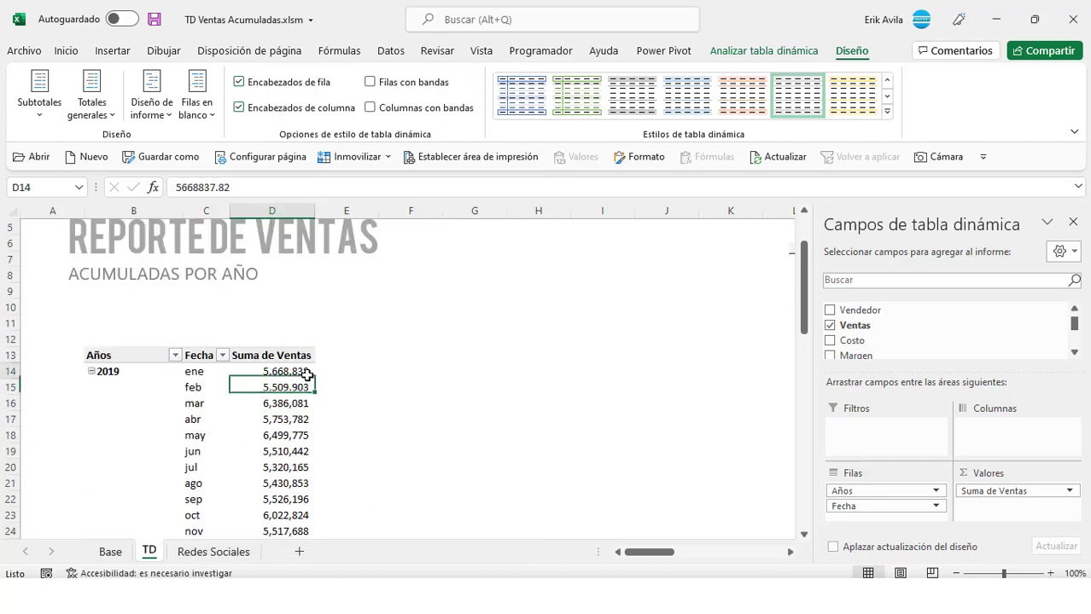
scroll(287, 415, down, 1)
click(290, 403)
click(295, 371)
click(289, 324)
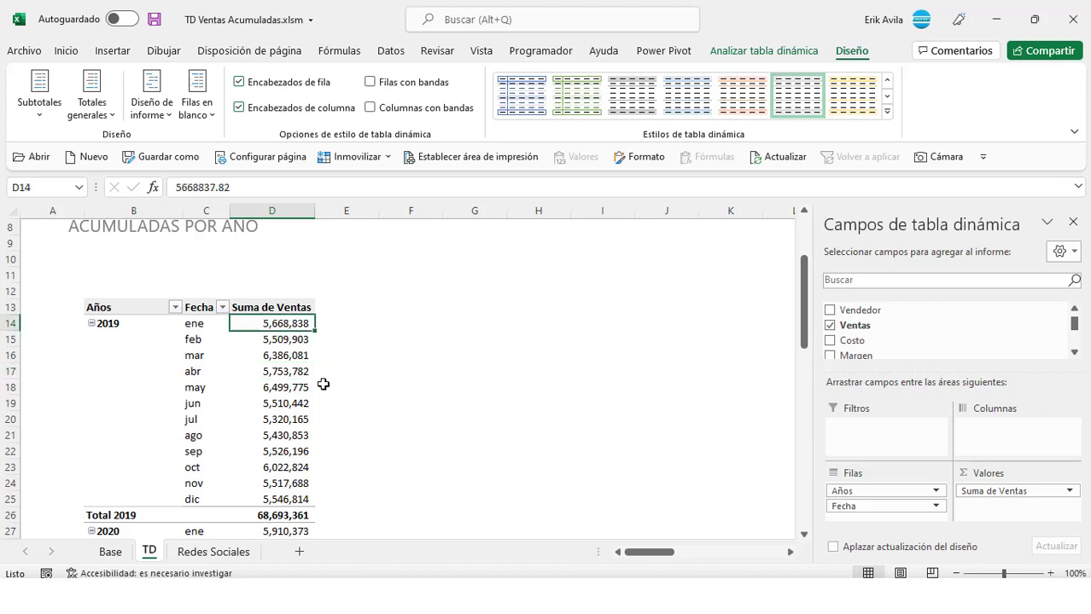
click(308, 355)
click(290, 329)
Enter =+D14 in E14 and =+E14+D15 in E15 to start the running total
click(350, 325)
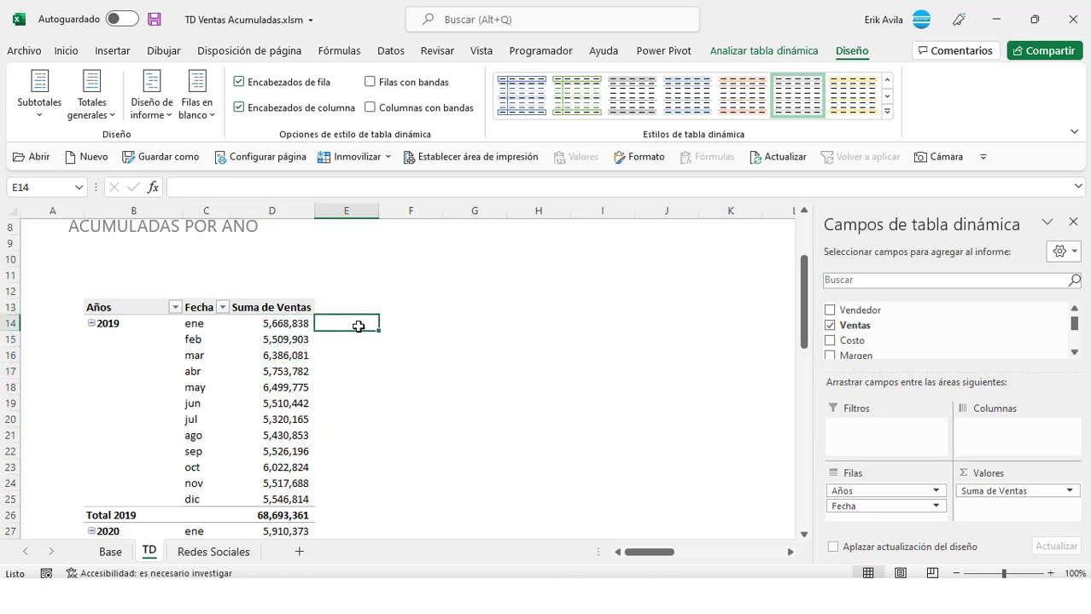
scroll(359, 341, down, 1)
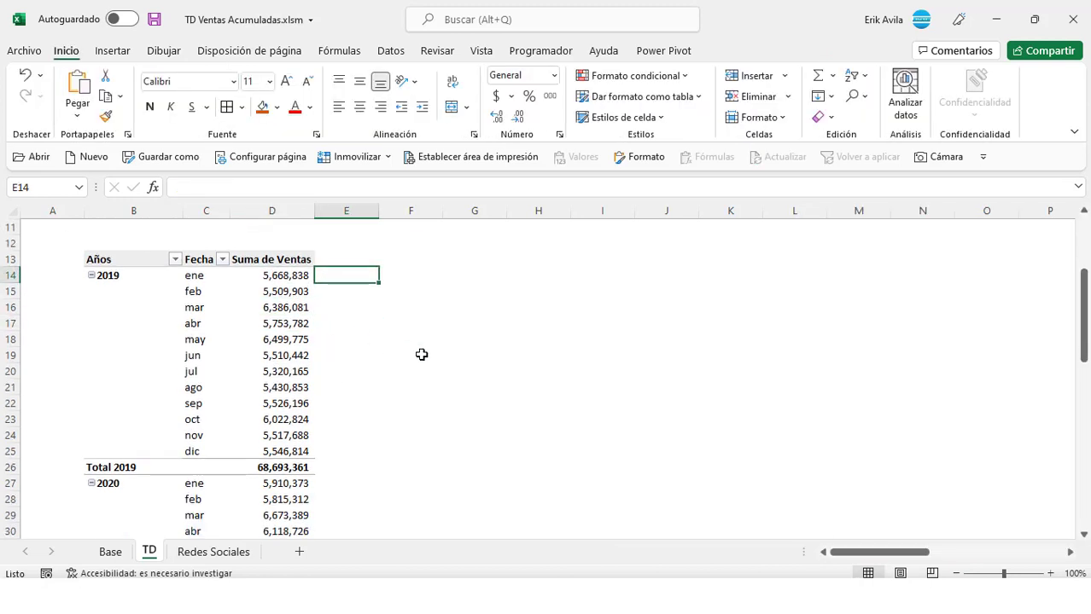
text(+)
key(Left)
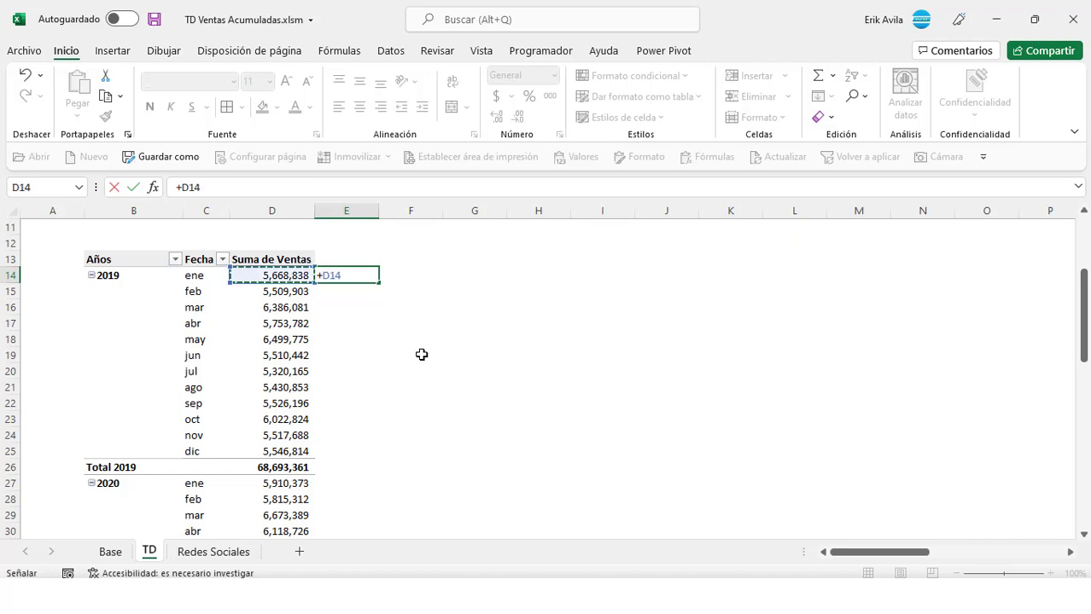
key(Return)
text(+)
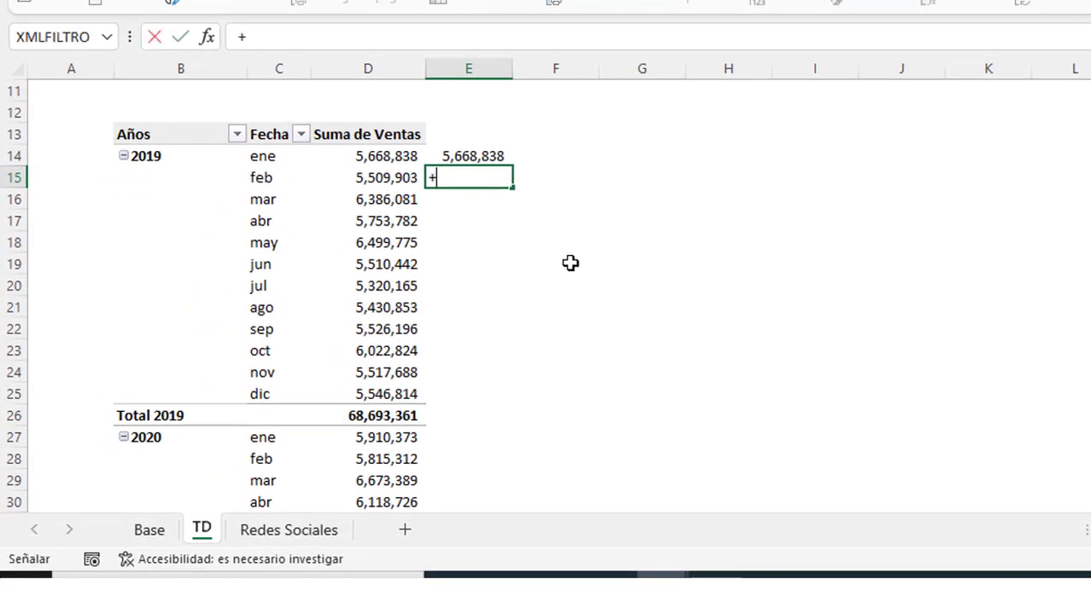
key(Up)
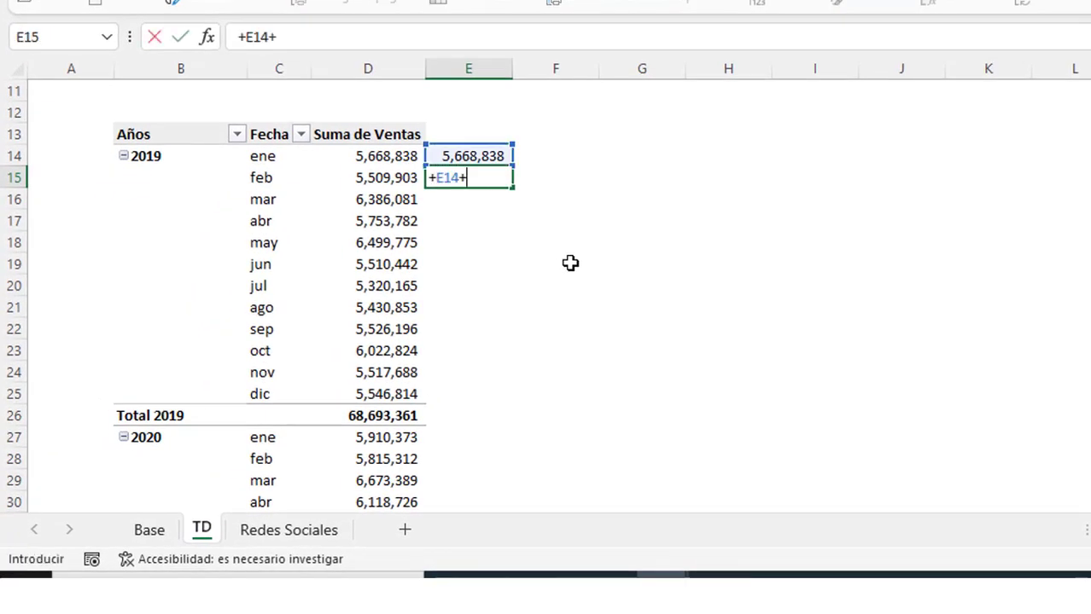
key(Left)
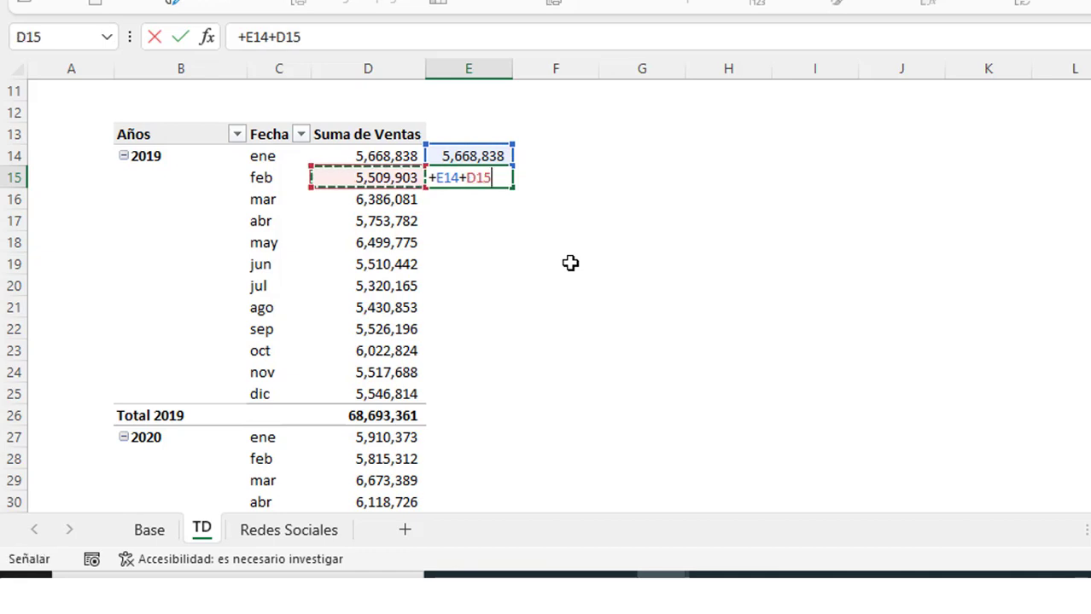
key(Return)
key(Up)
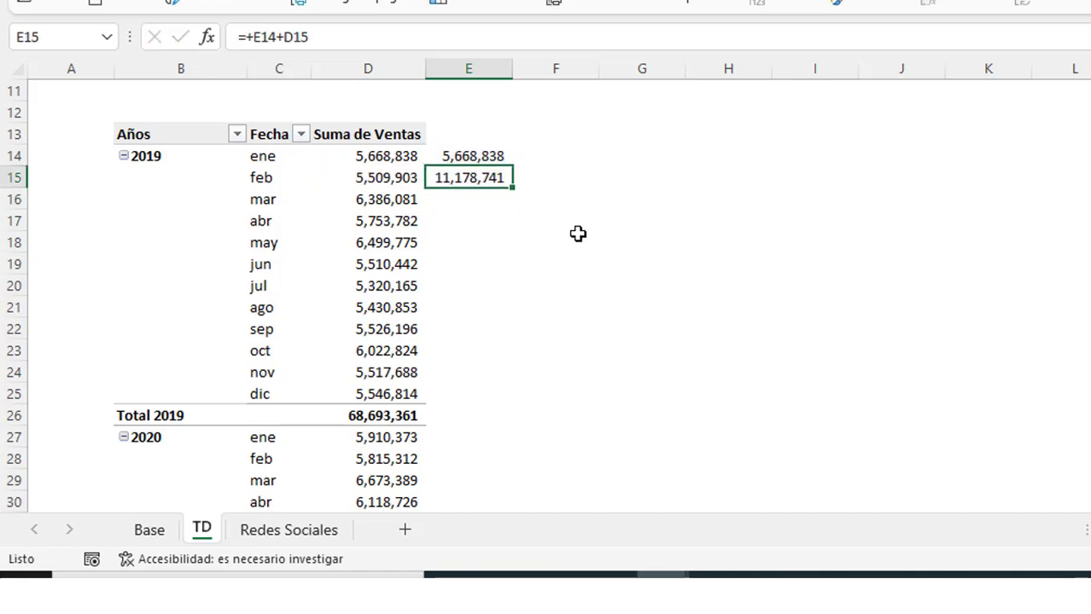
Fill the E15 running-total formula down to December, reaching 68,693,361
drag(515, 186, 511, 208)
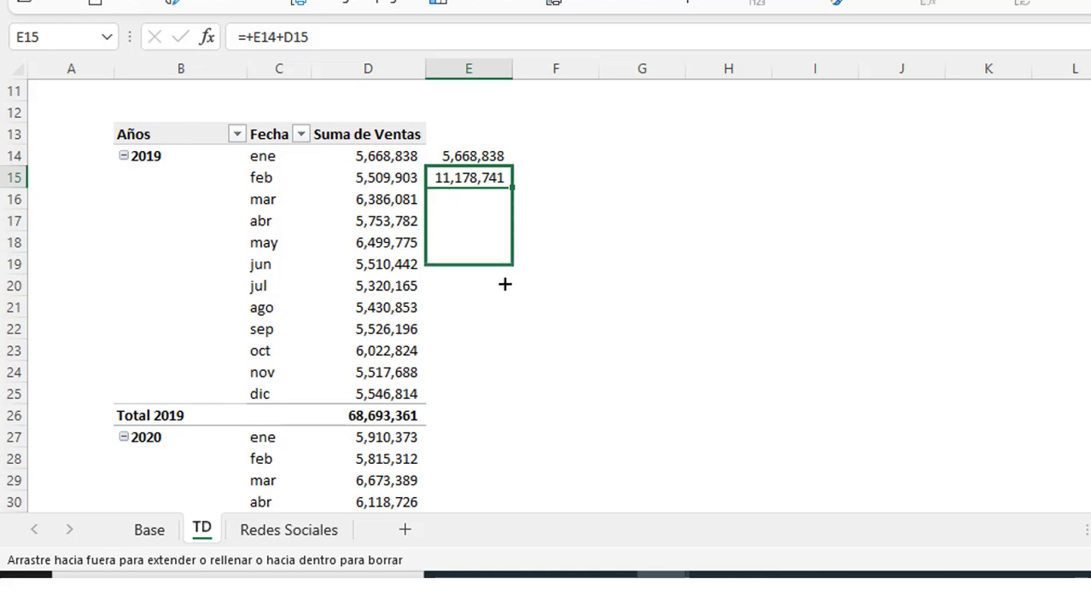
drag(504, 284, 504, 399)
click(478, 372)
scroll(474, 342, down, 1)
click(468, 162)
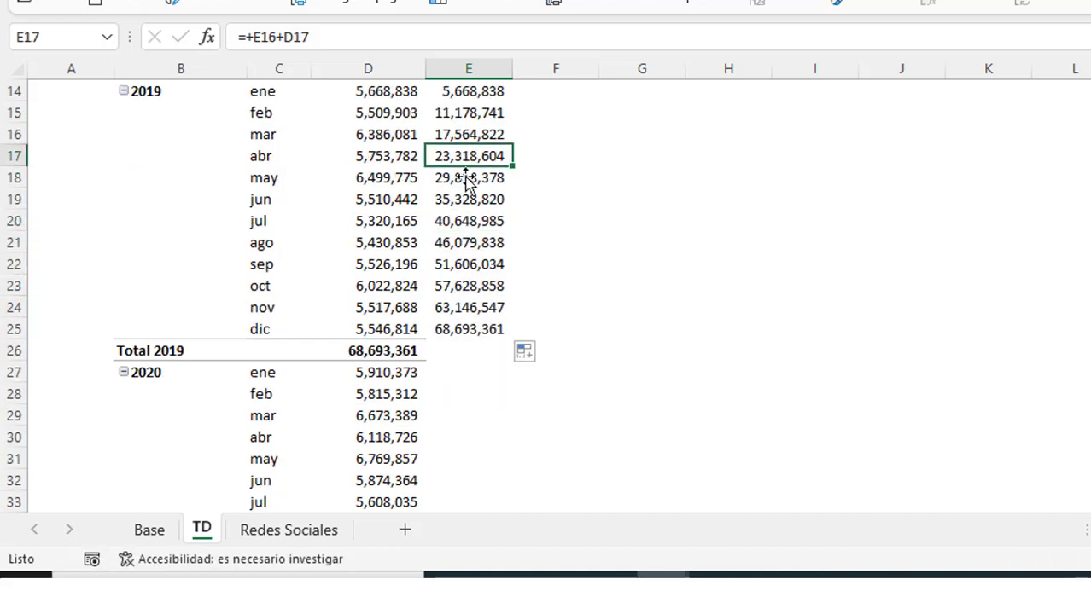
click(465, 332)
scroll(467, 336, up, 1)
Check the filled running-total formulas against the monthly sales in column D
drag(468, 158, 462, 285)
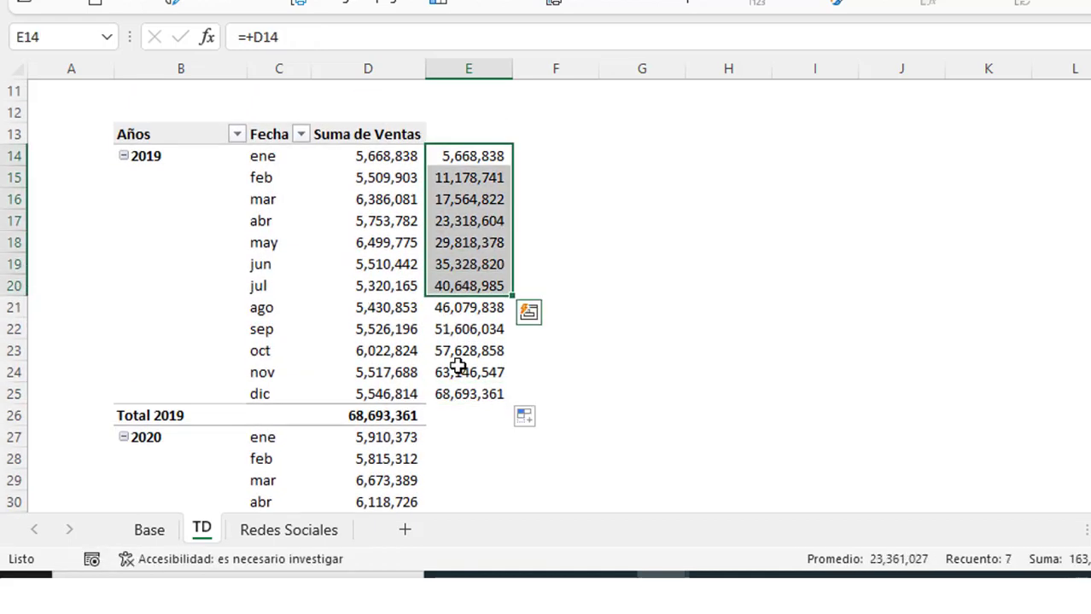
click(468, 265)
click(456, 177)
scroll(466, 184, up, 1)
click(470, 219)
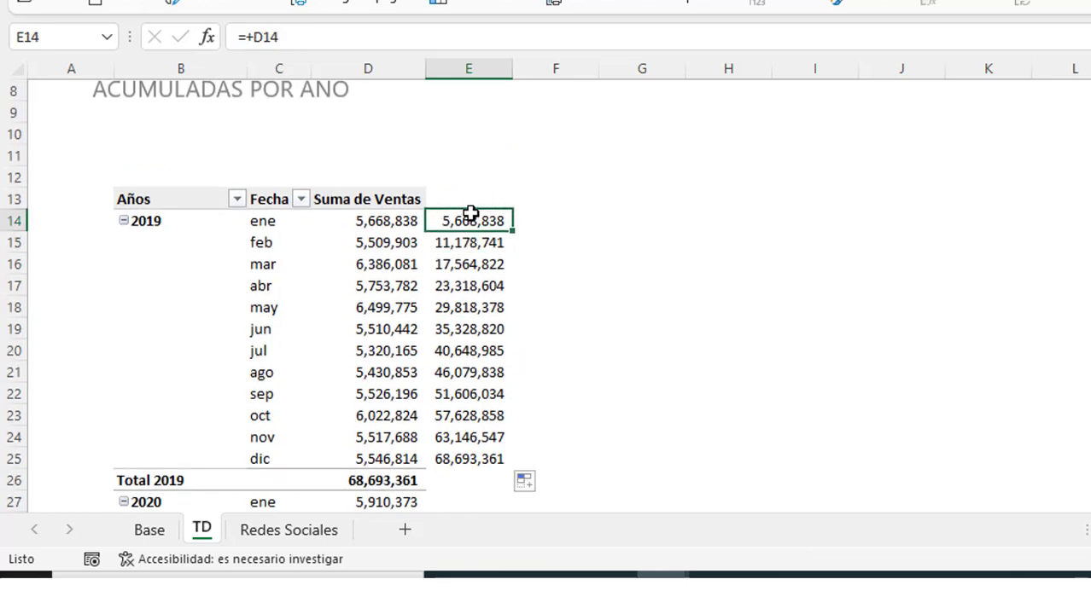
scroll(453, 265, up, 1)
click(429, 311)
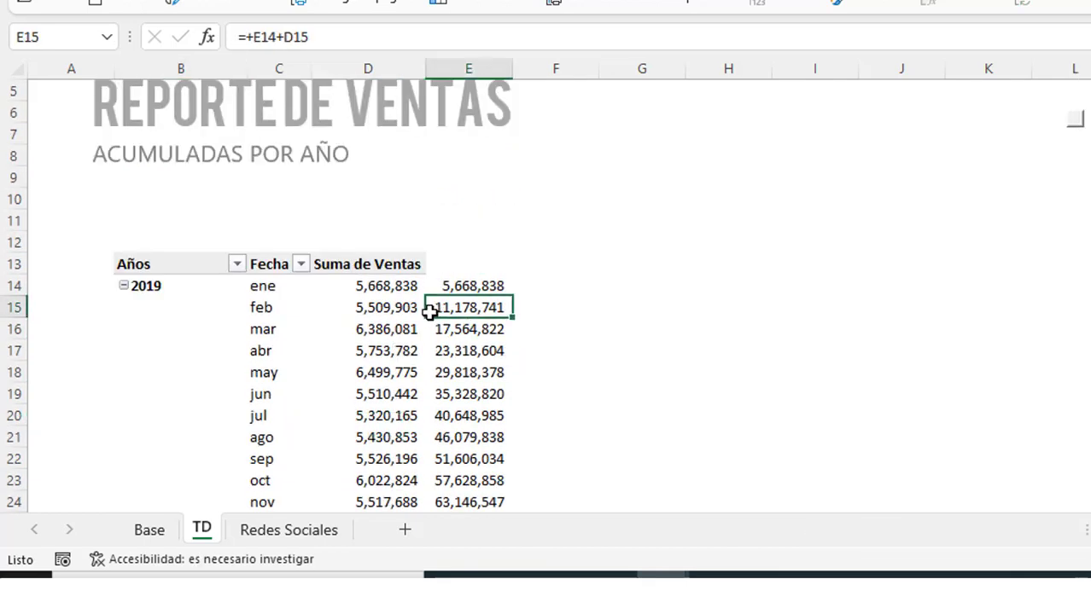
click(411, 334)
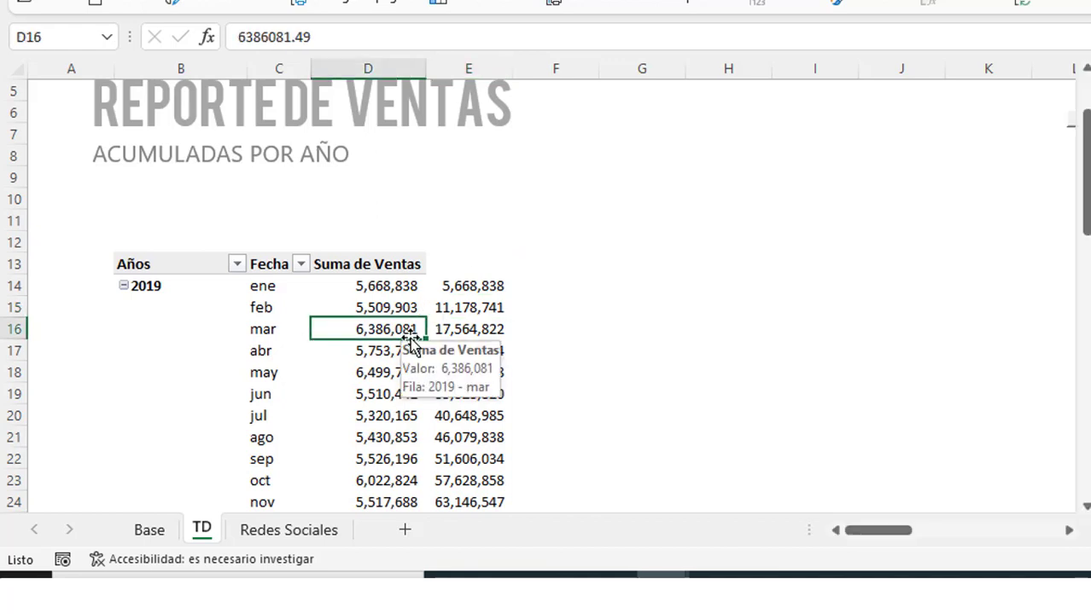
scroll(411, 339, down, 1)
click(402, 332)
click(391, 258)
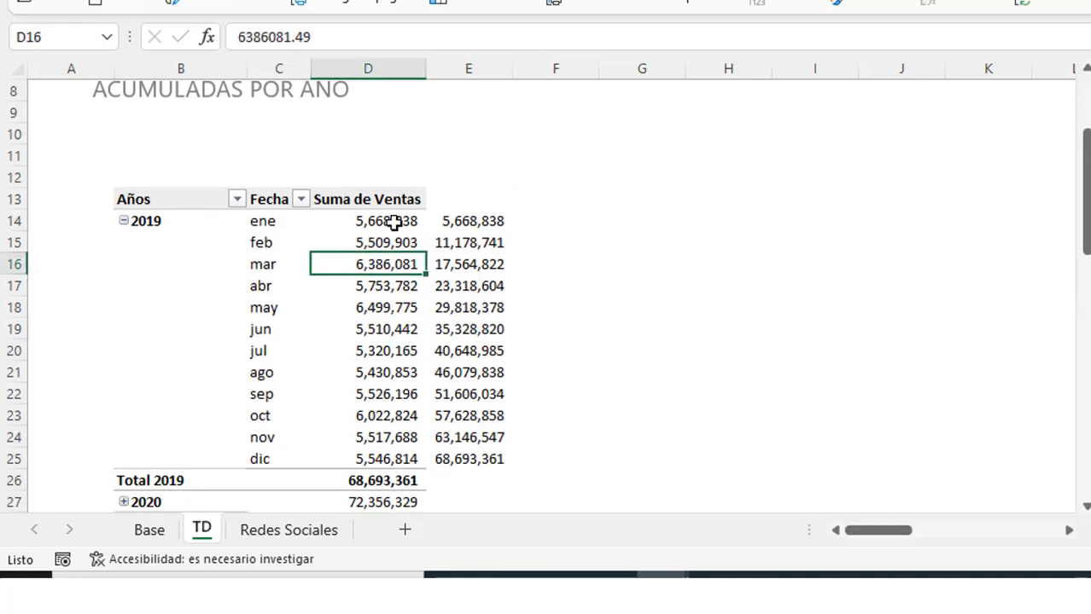
click(392, 222)
Move the twelve manual running totals from E14:E25 into column F
key(Right)
key(ctrl+shift+Down)
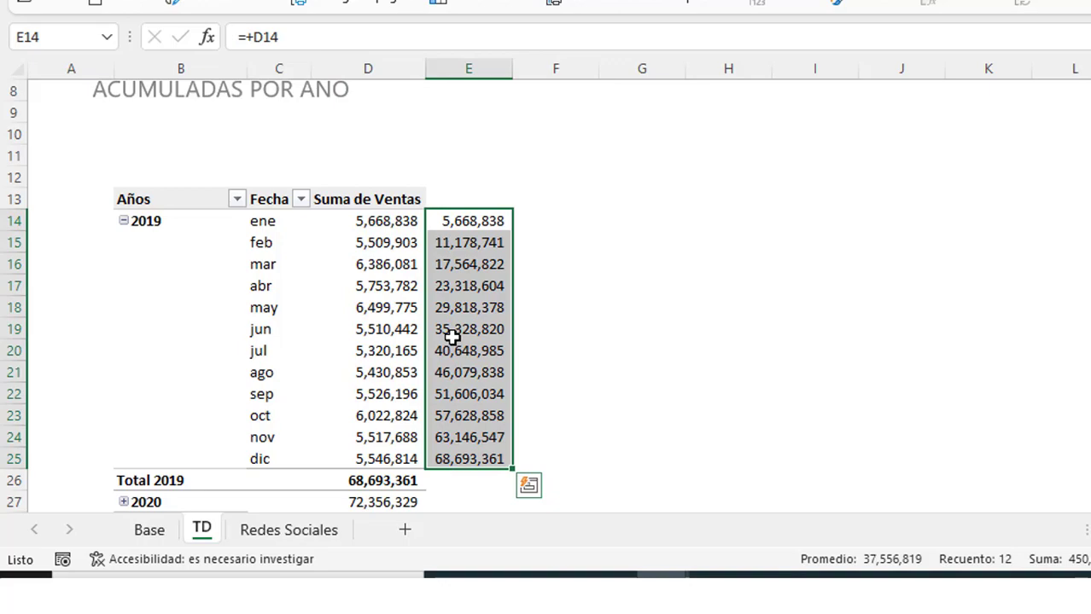
key(ctrl+x)
key(Right)
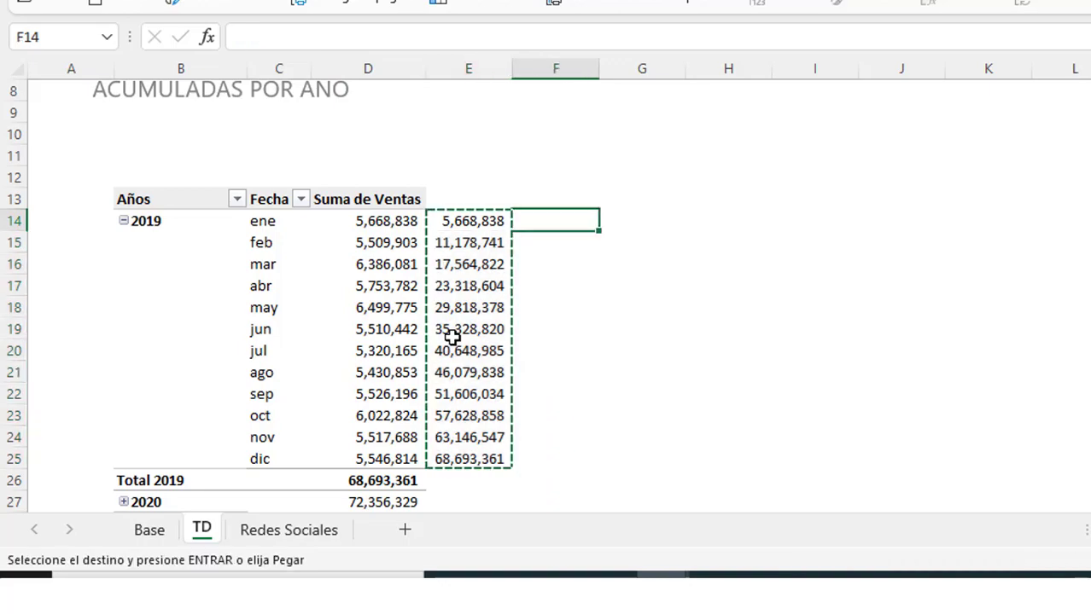
key(ctrl+v)
Add Ventas to Valores again as Suma de Ventas2, and shift the manual totals to column G
click(386, 286)
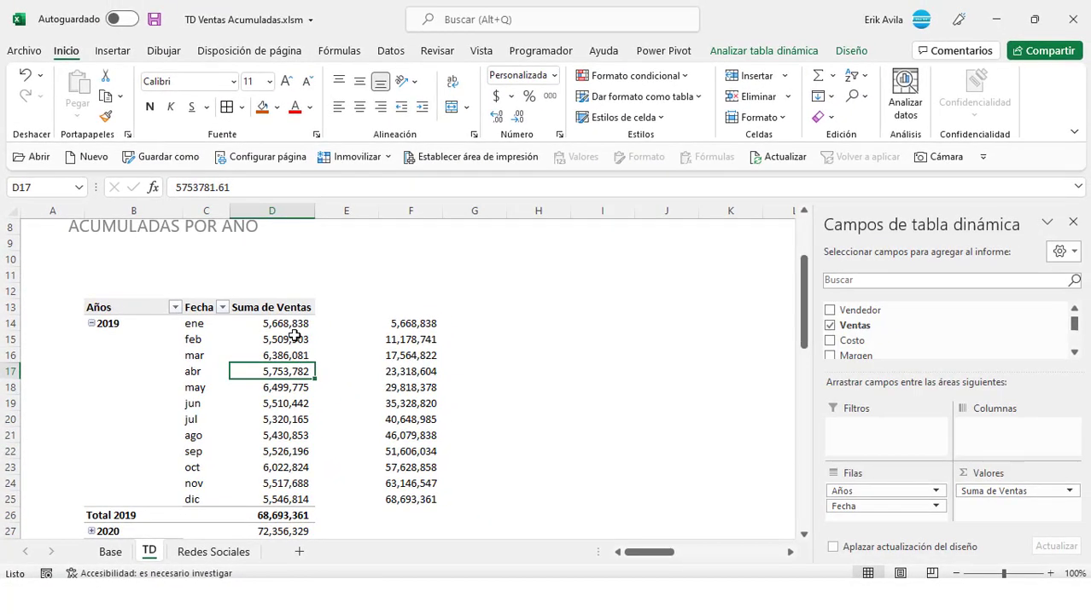
click(386, 221)
mouse_move(832, 303)
mouse_down()
mouse_move(849, 298)
mouse_move(946, 427)
mouse_up()
drag(968, 476, 968, 475)
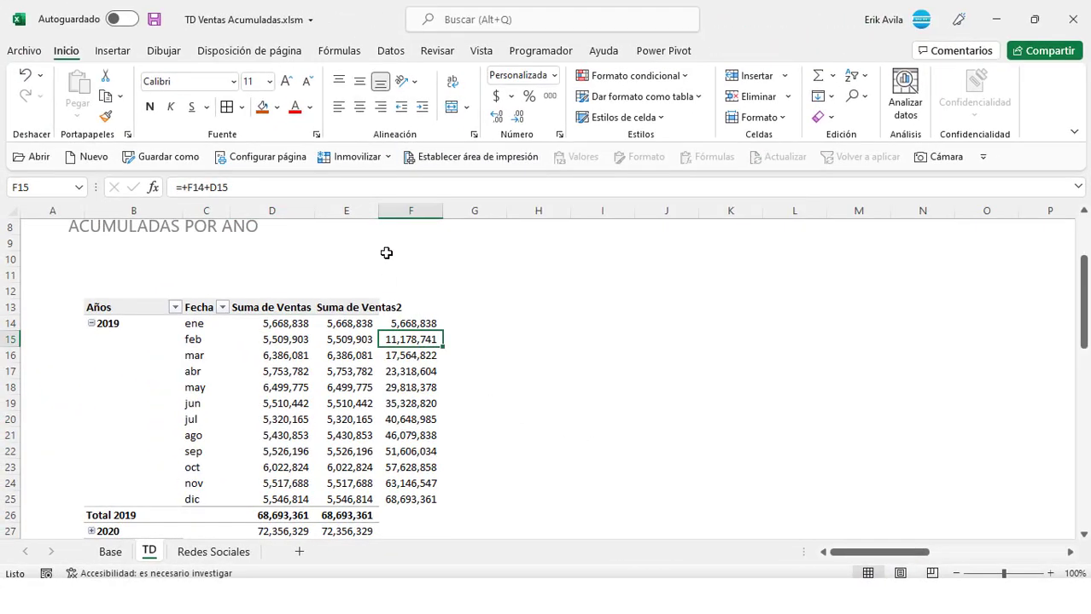
click(401, 324)
mouse_move(401, 324)
mouse_down()
mouse_move(410, 499)
mouse_move(405, 490)
mouse_up()
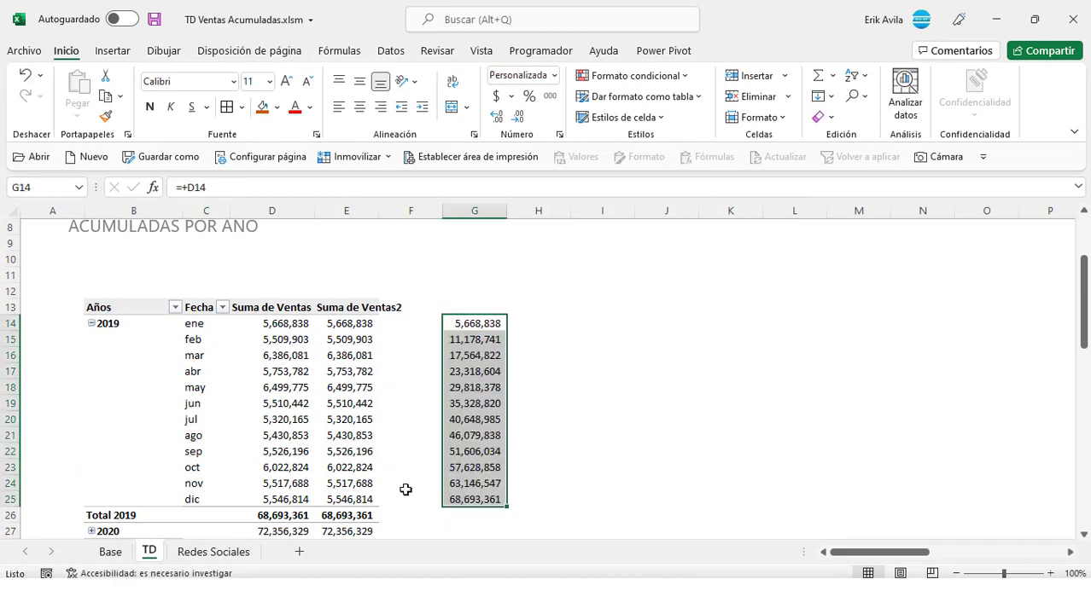
click(369, 349)
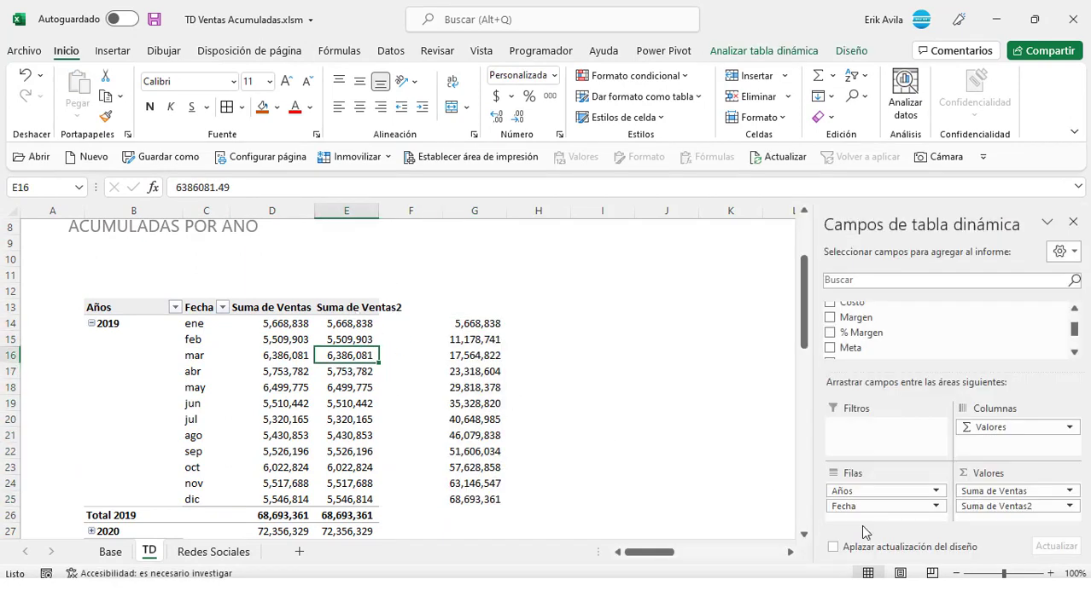
Open the Value Field Settings for Suma de Ventas2
scroll(388, 376, up, 1)
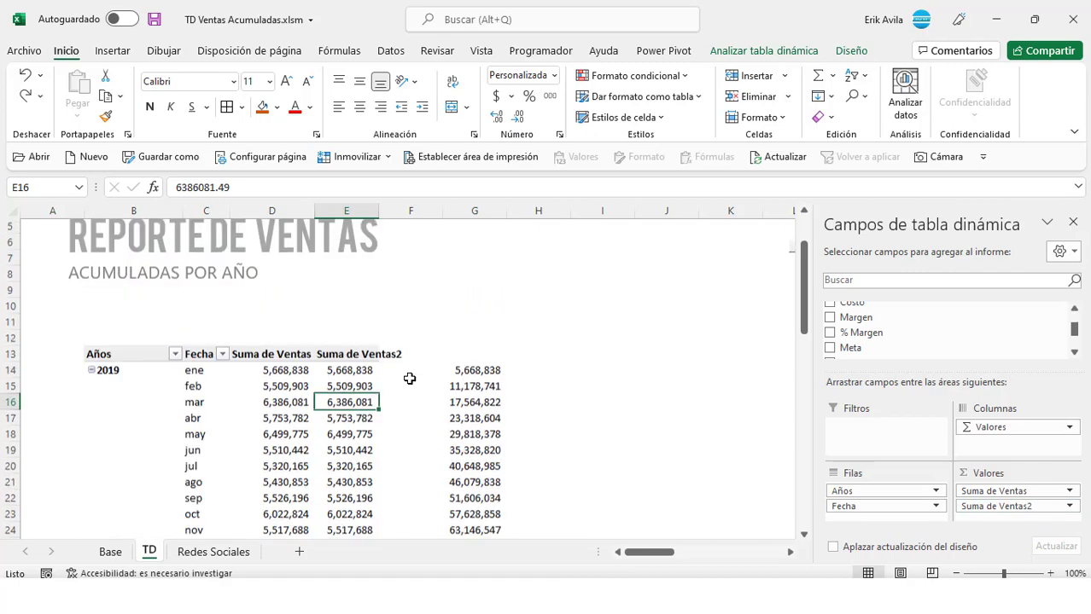
click(1024, 508)
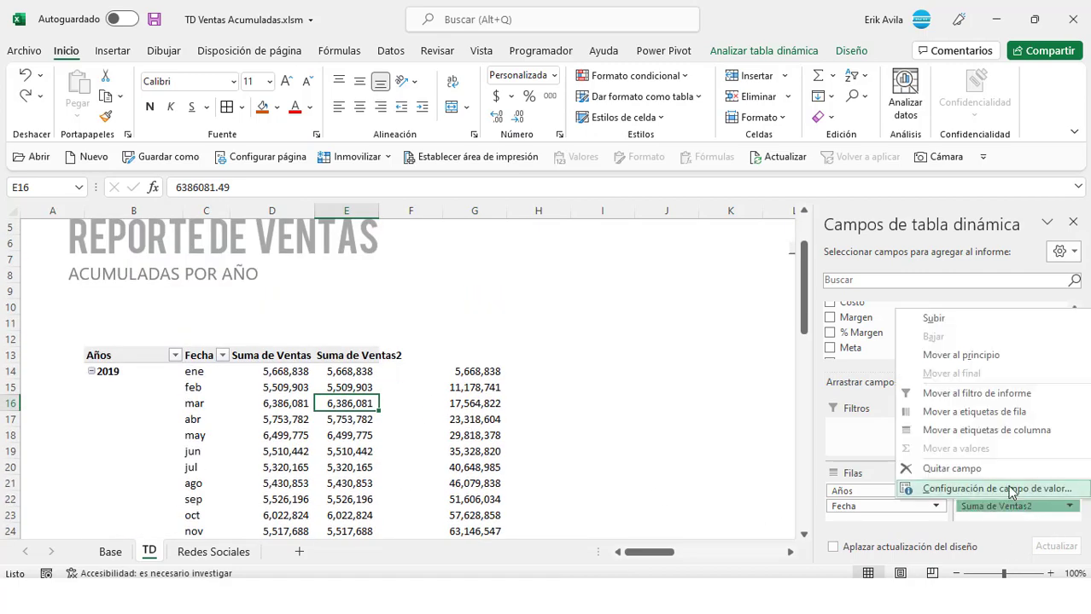
click(996, 489)
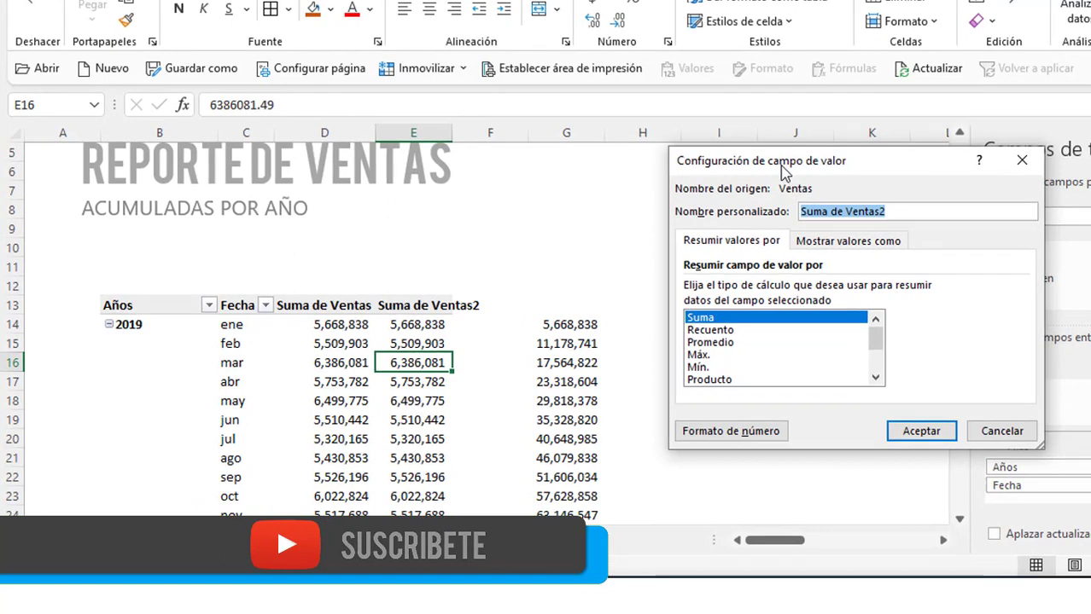
drag(783, 169, 720, 174)
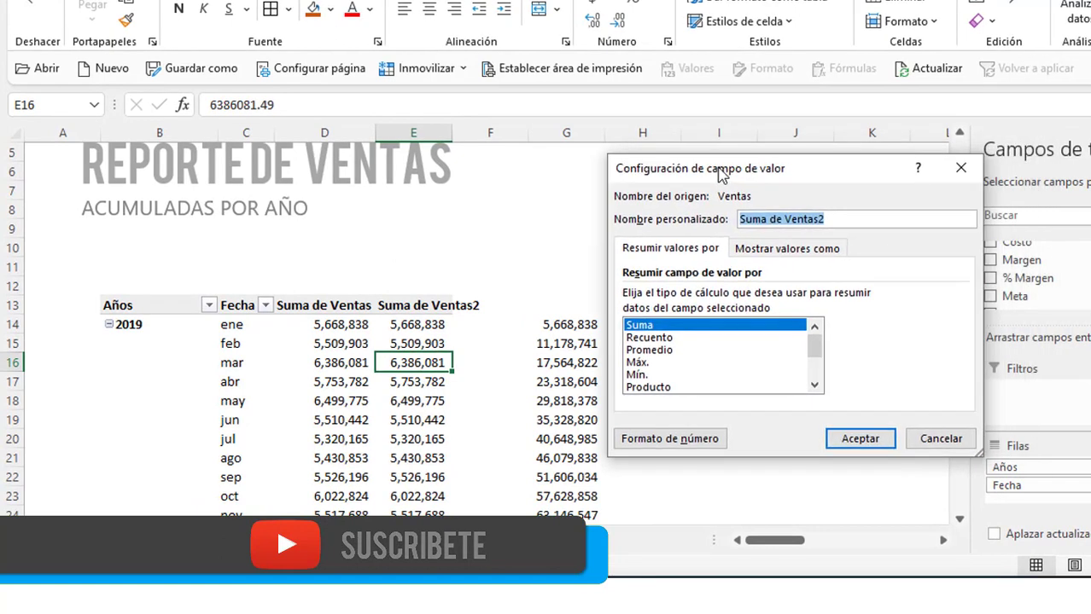
Under Mostrar valores como, choose Total en with Fecha as the base field
click(768, 253)
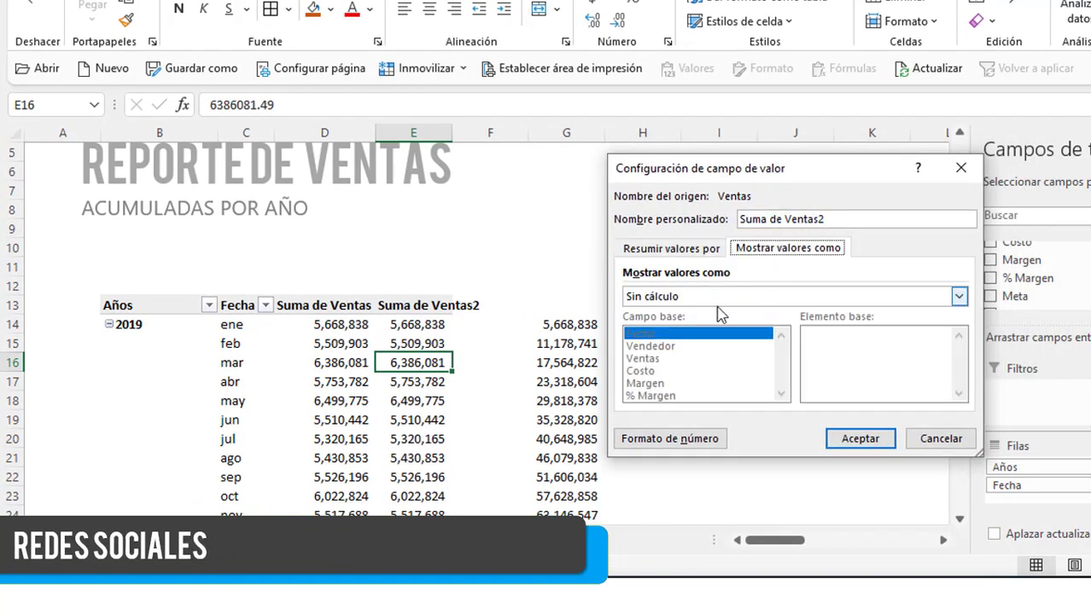
click(959, 296)
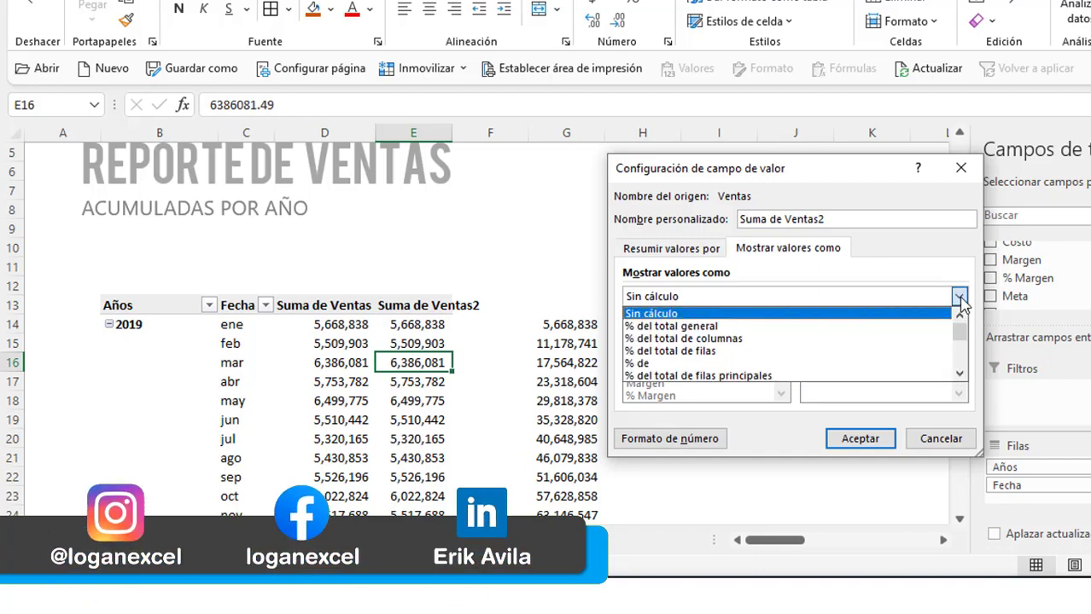
click(959, 375)
click(959, 375)
click(960, 376)
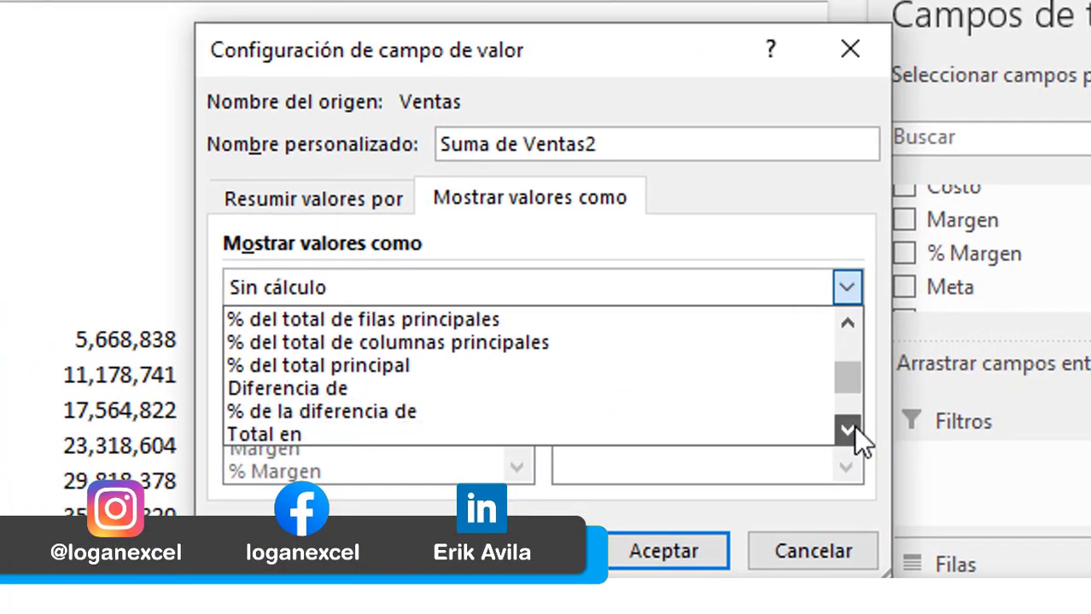
click(959, 375)
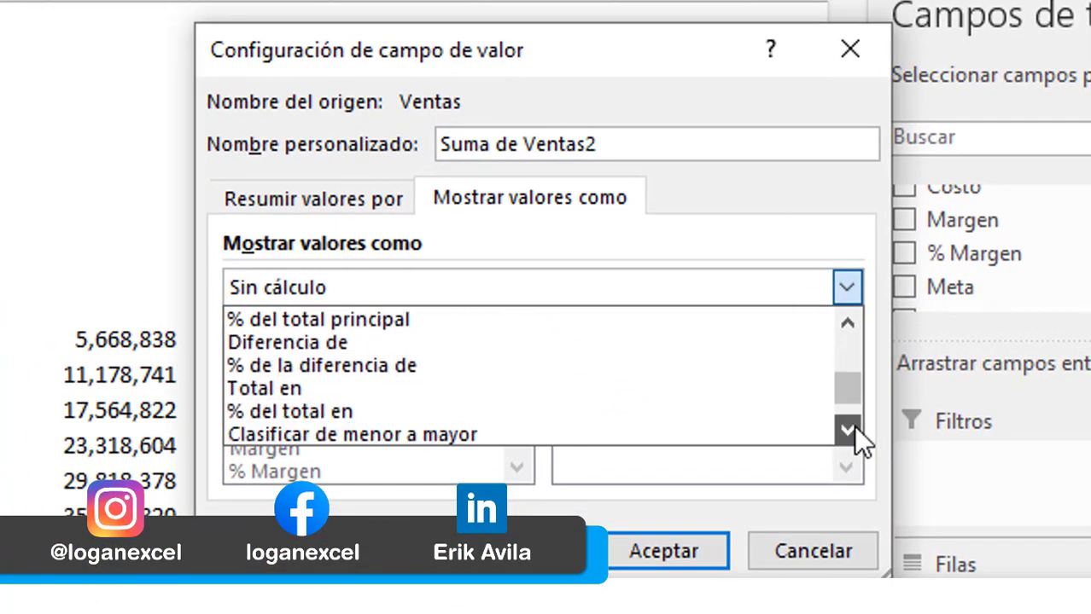
click(237, 388)
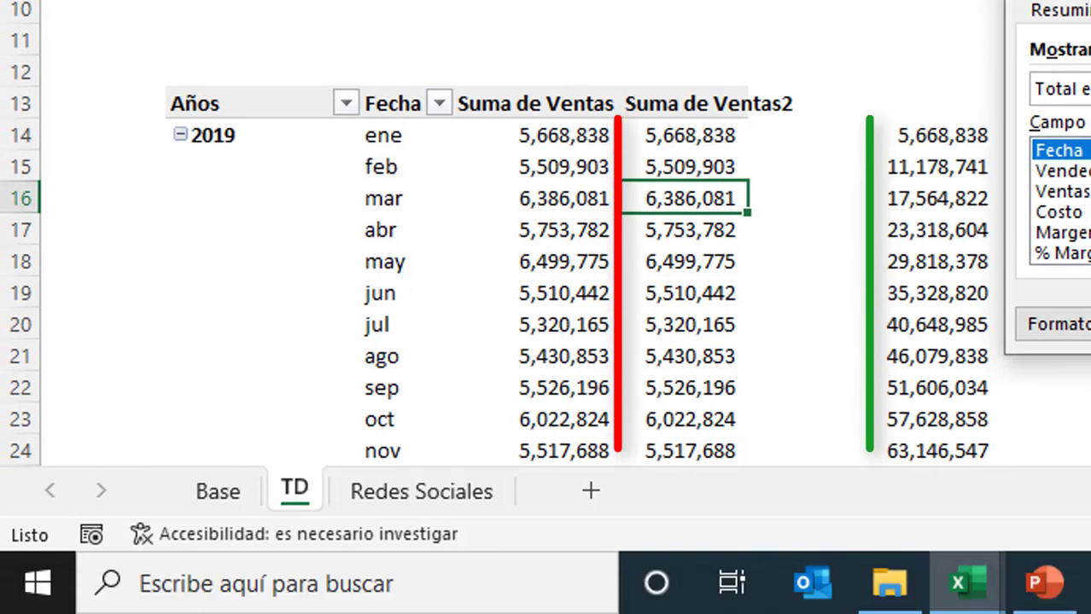
key(Return)
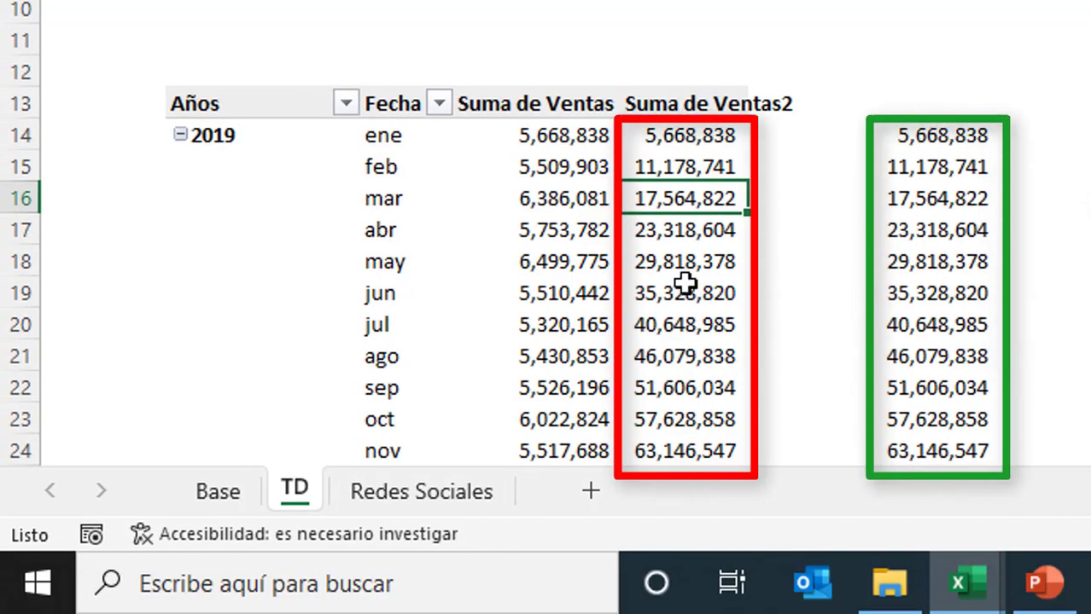
click(685, 283)
click(693, 157)
click(690, 252)
click(669, 138)
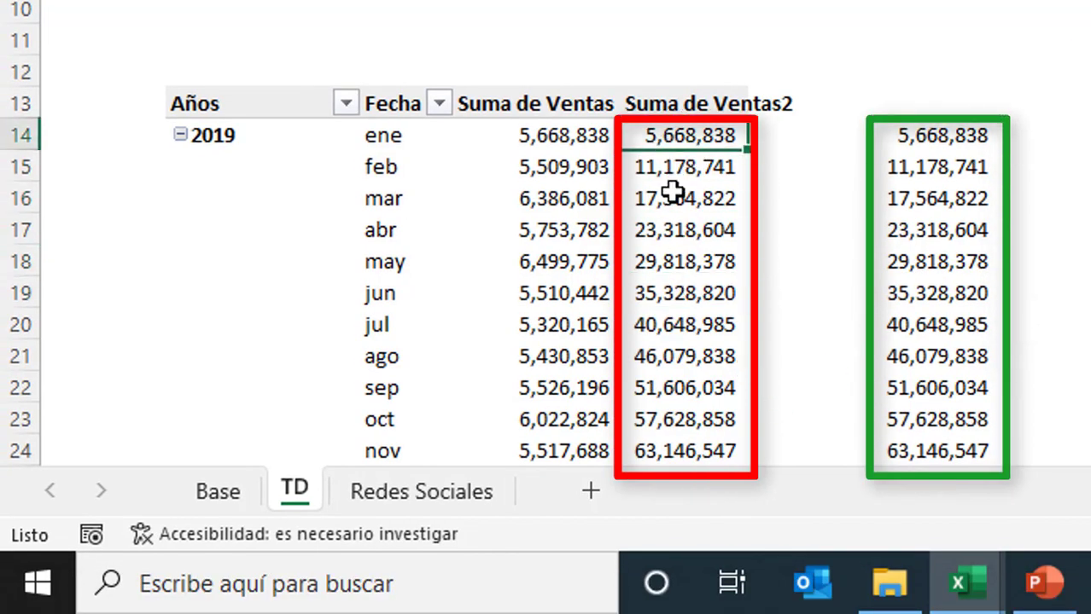
click(683, 262)
click(563, 167)
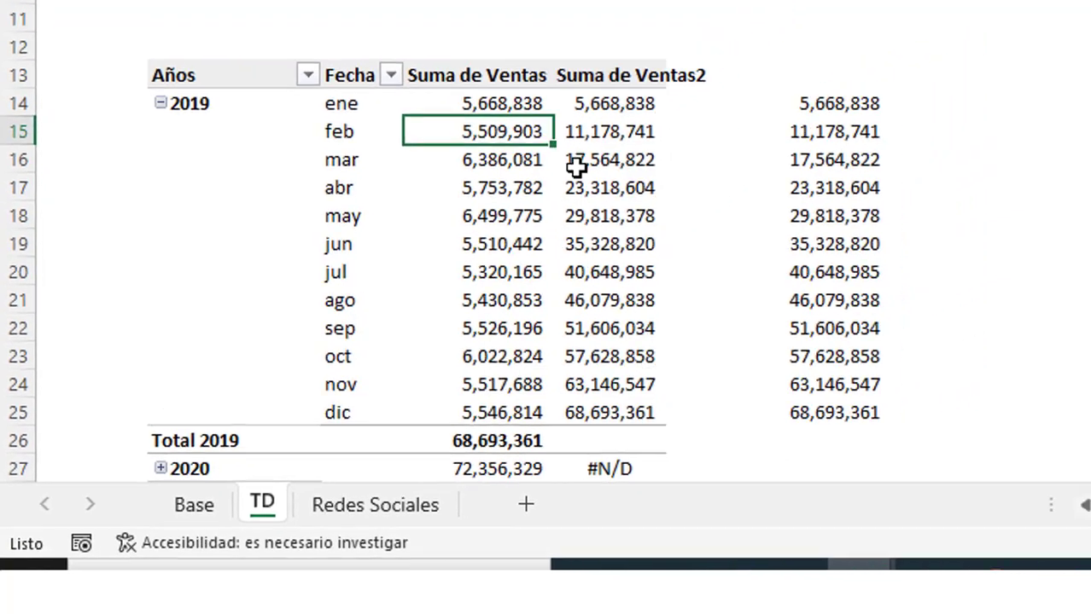
click(358, 371)
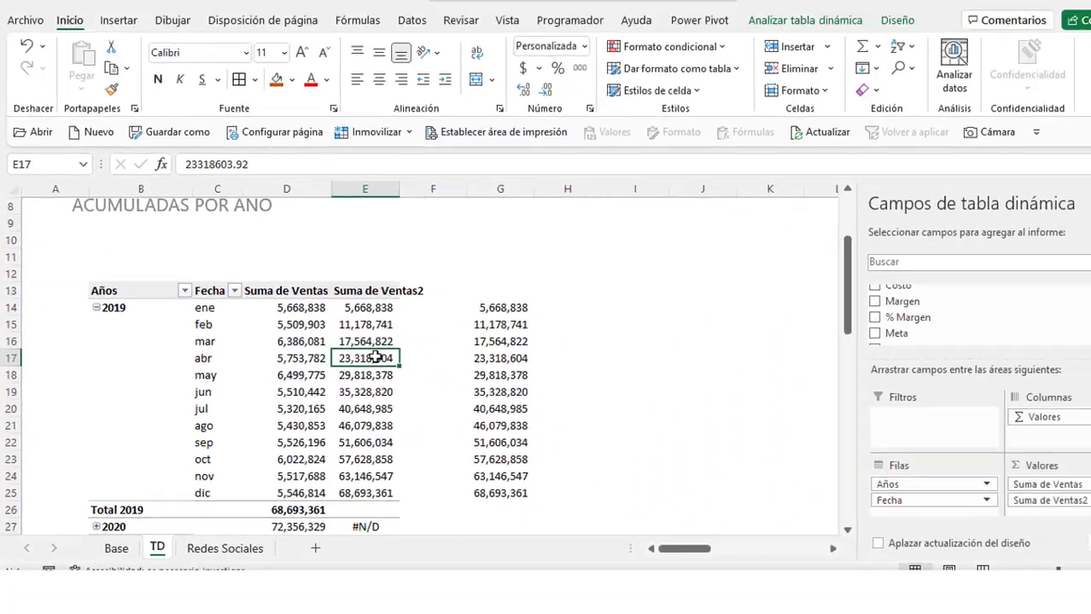
click(350, 340)
click(467, 322)
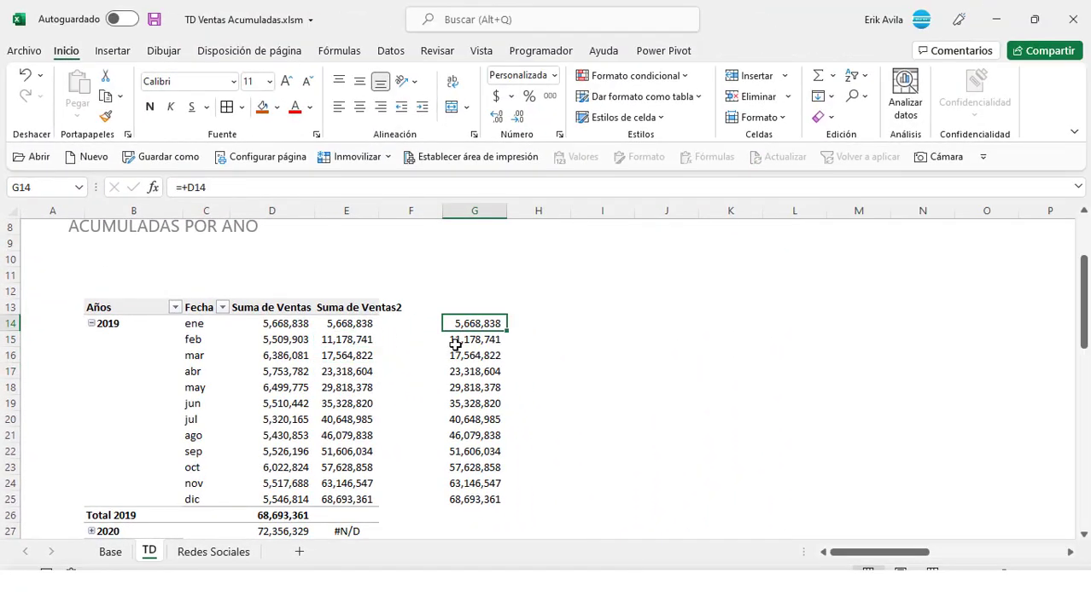
click(457, 340)
key(F2)
key(Escape)
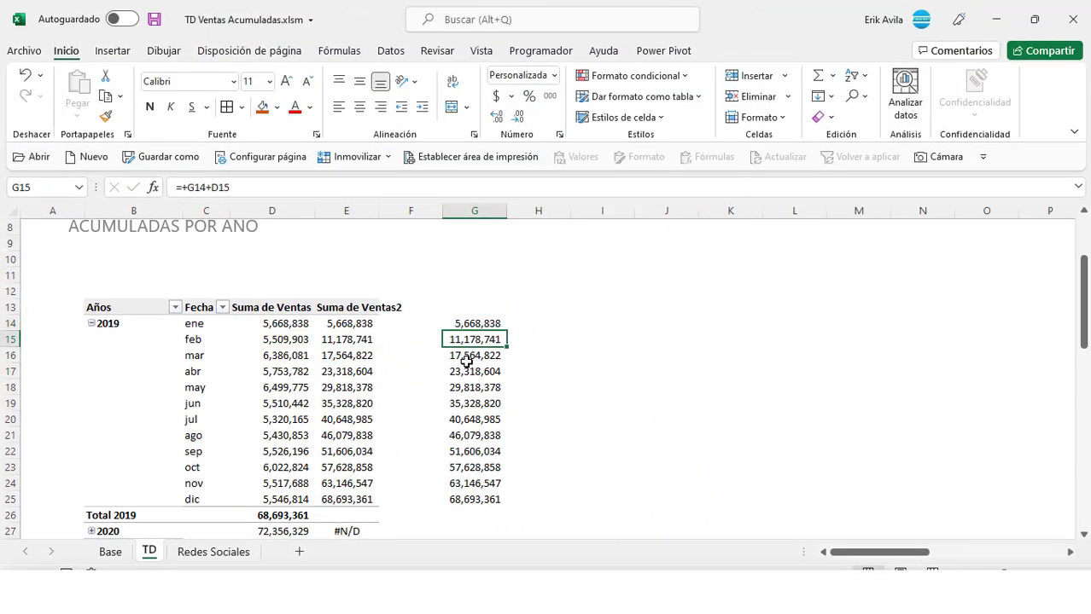
double_click(466, 362)
key(Escape)
click(475, 468)
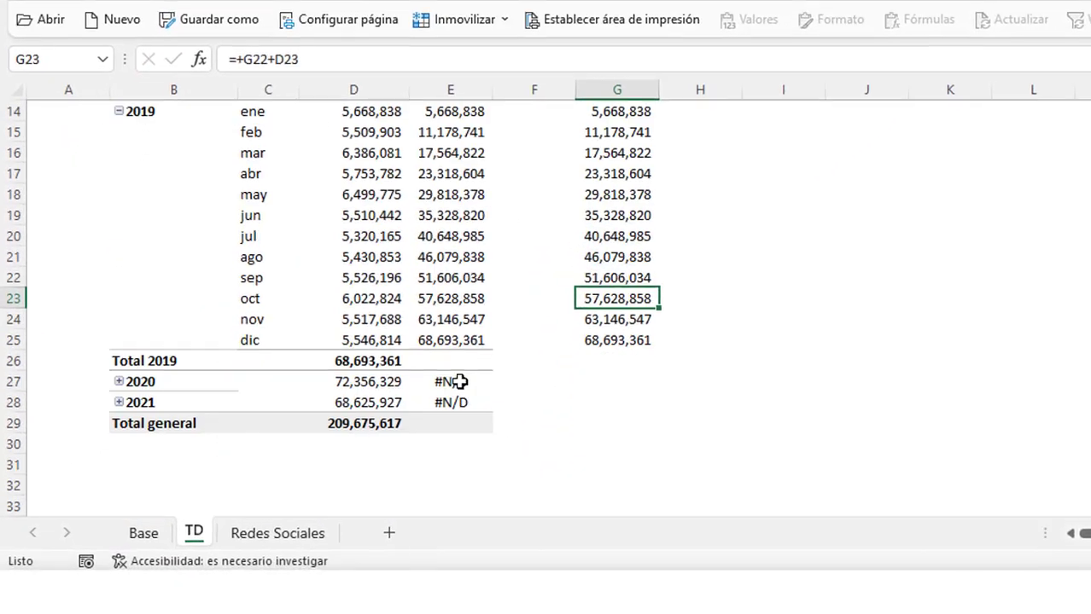
click(459, 382)
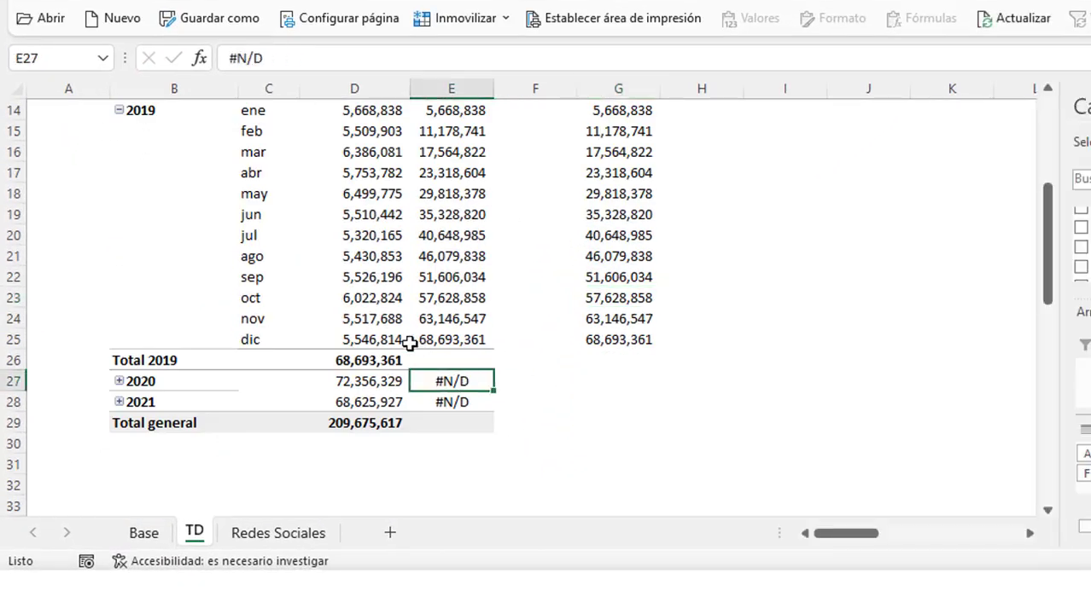
scroll(350, 342, up, 1)
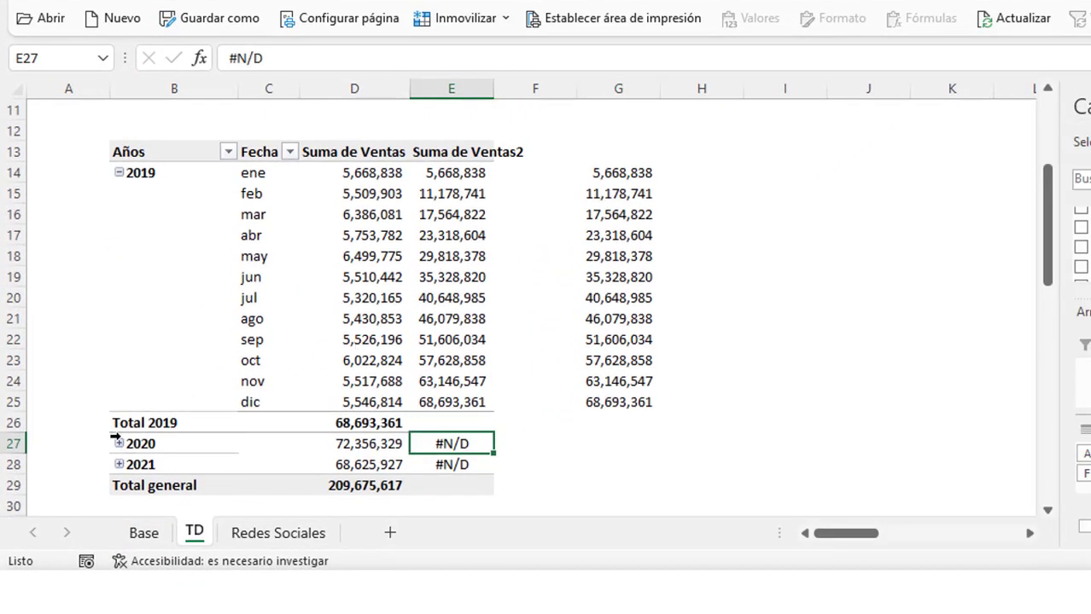
key(Up)
key(Up)
key(Up)
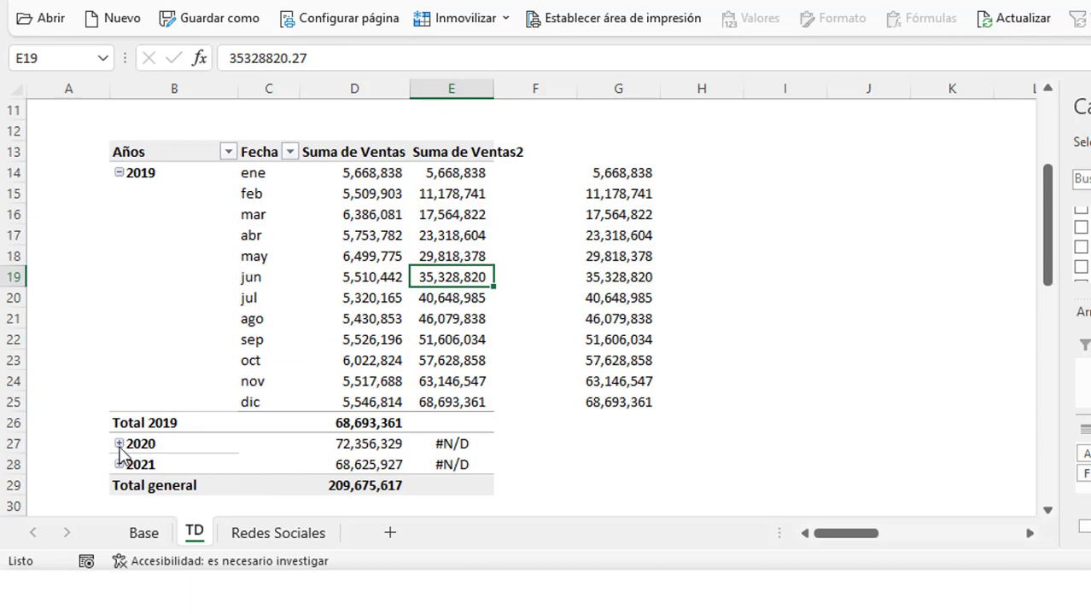
Expand the 2020 year in the pivot table to show its months
click(119, 444)
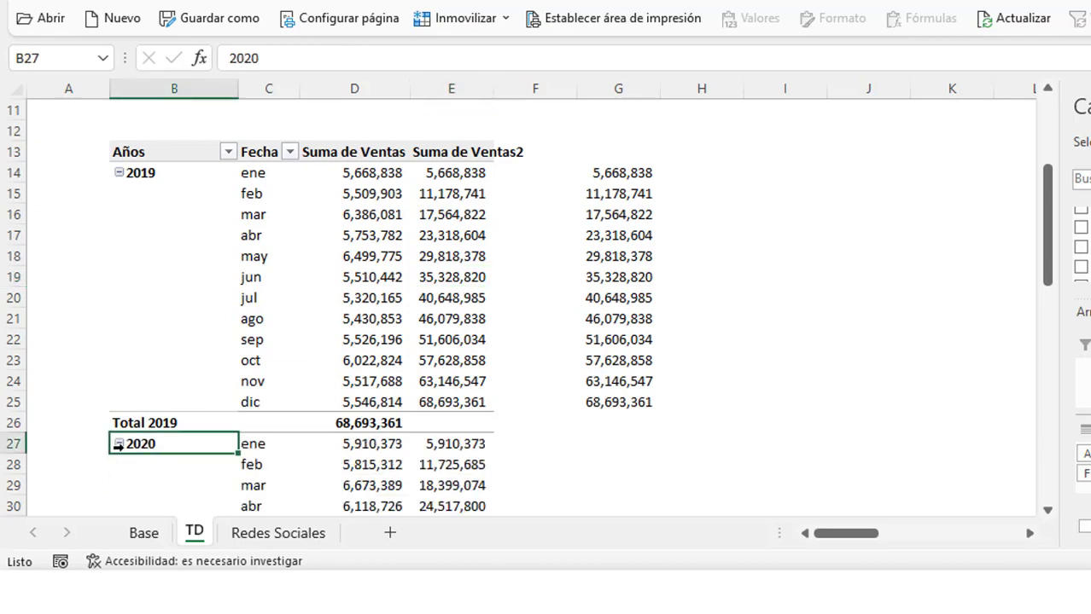
scroll(119, 445, down, 4)
click(137, 465)
scroll(343, 380, up, 1)
scroll(343, 380, up, 2)
scroll(341, 380, up, 1)
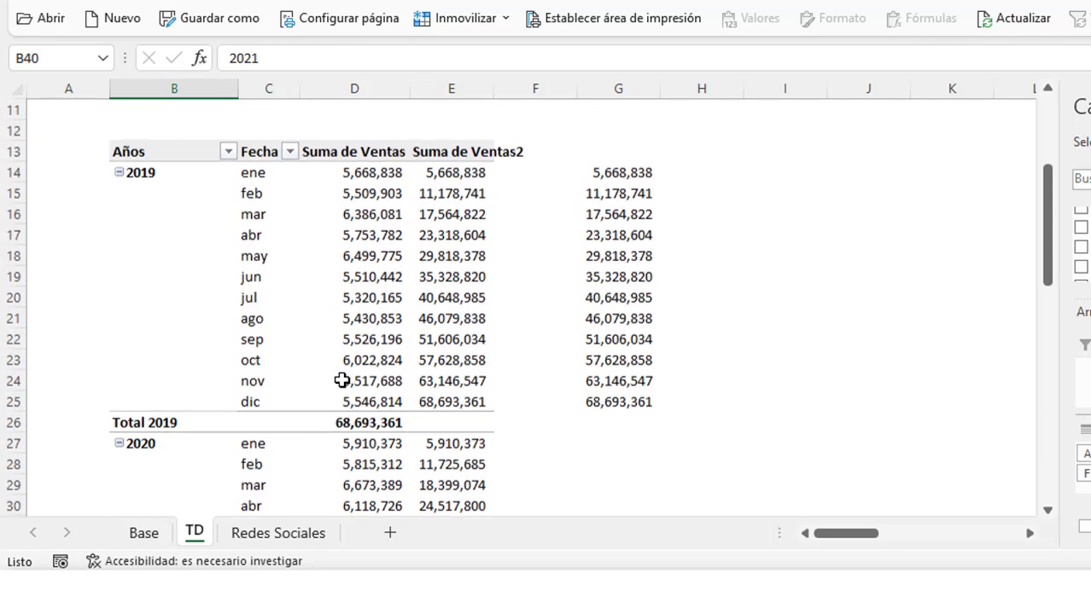
Inspect the monthly sales and running-total values for feb, mar, abr, jun and jul
click(452, 291)
click(452, 226)
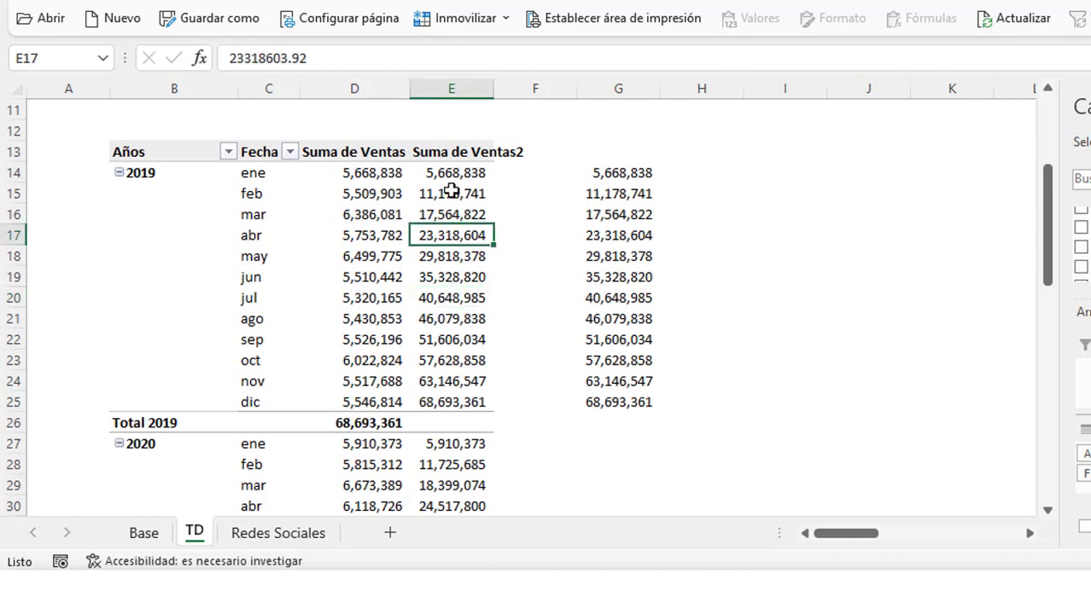
click(451, 193)
click(365, 279)
click(367, 194)
scroll(401, 162, up, 1)
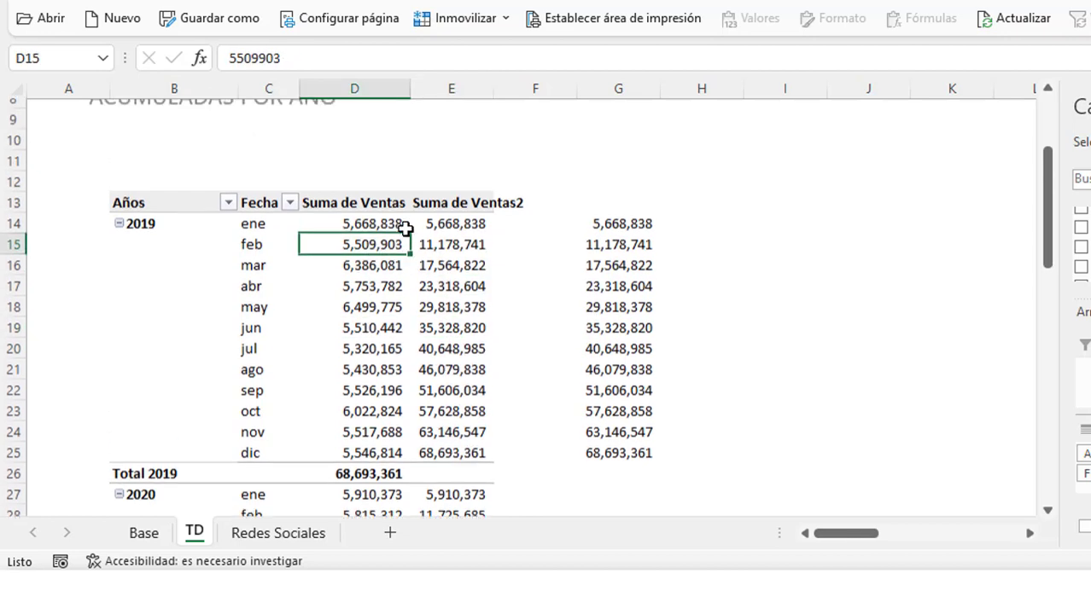
click(476, 271)
click(691, 176)
scroll(946, 177, up, 1)
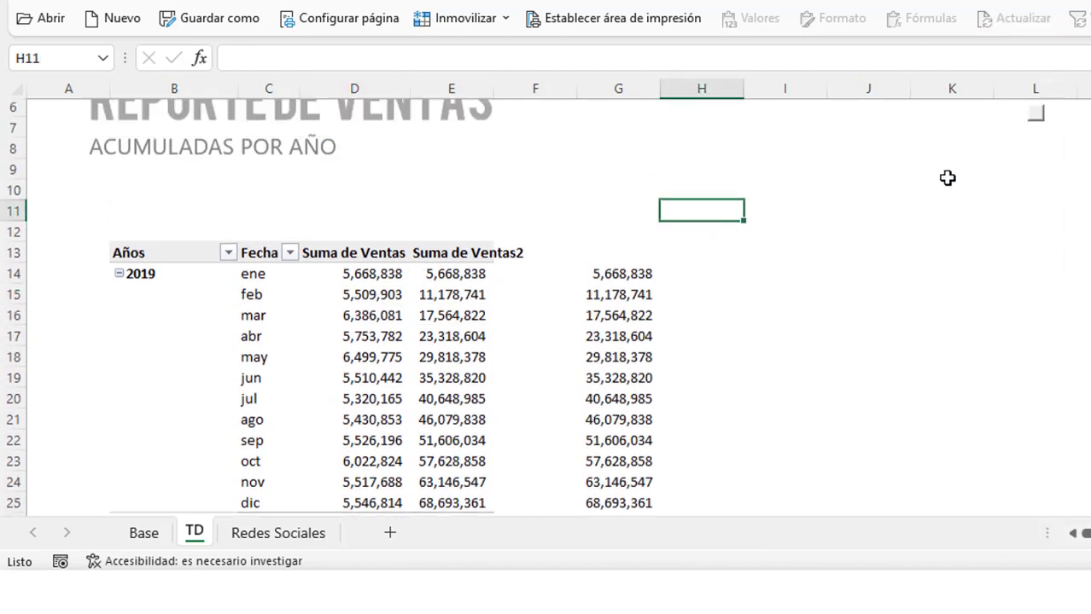
scroll(988, 205, up, 1)
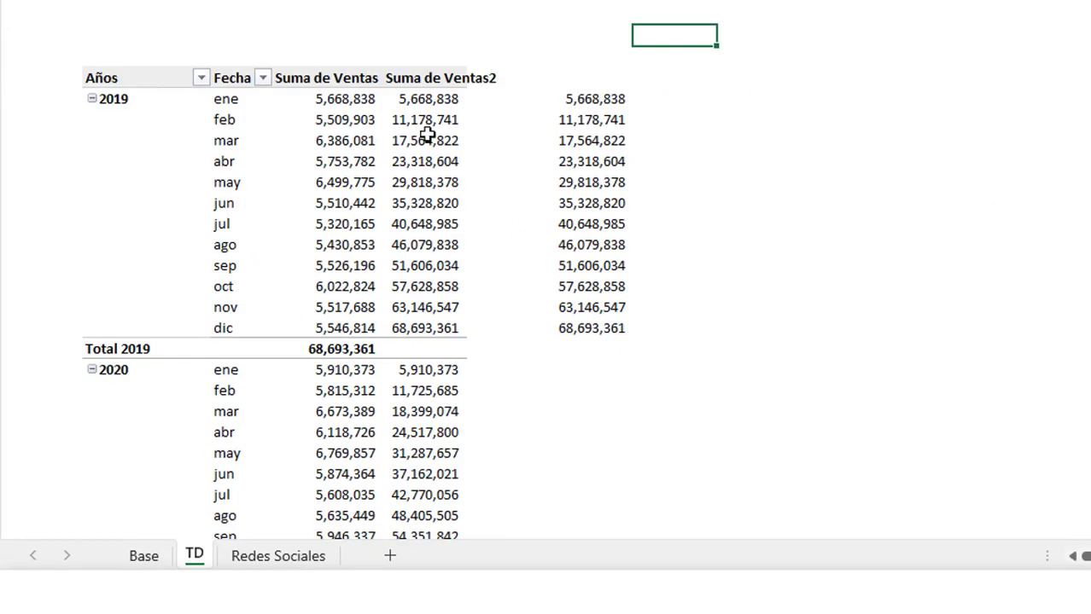
Compare the ene–mar running totals and select the 2019 monthly sales from ene to nov
click(427, 134)
click(361, 97)
click(410, 124)
click(407, 94)
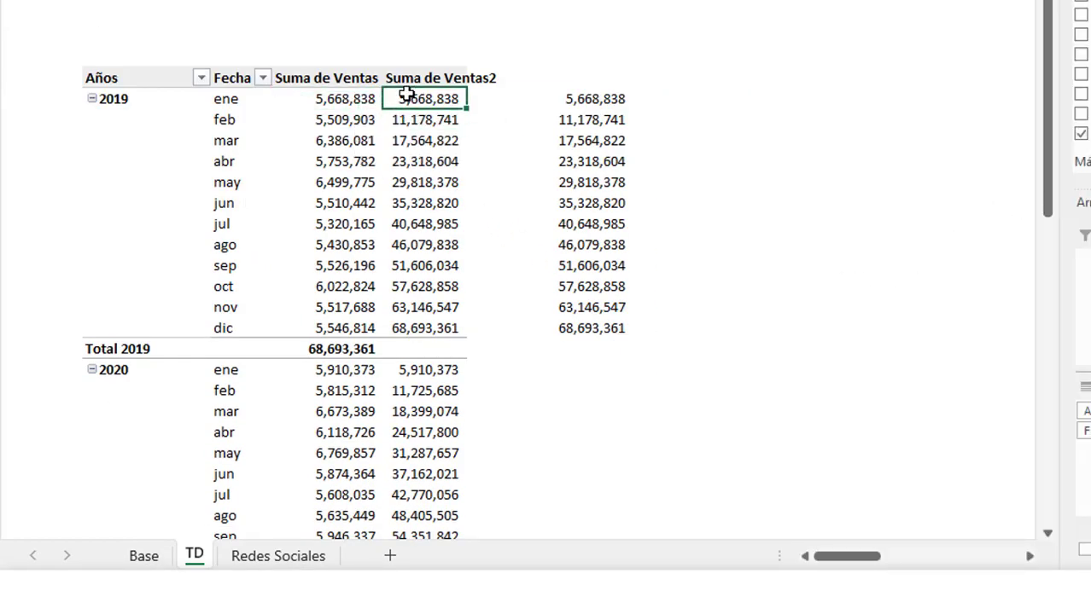
click(341, 79)
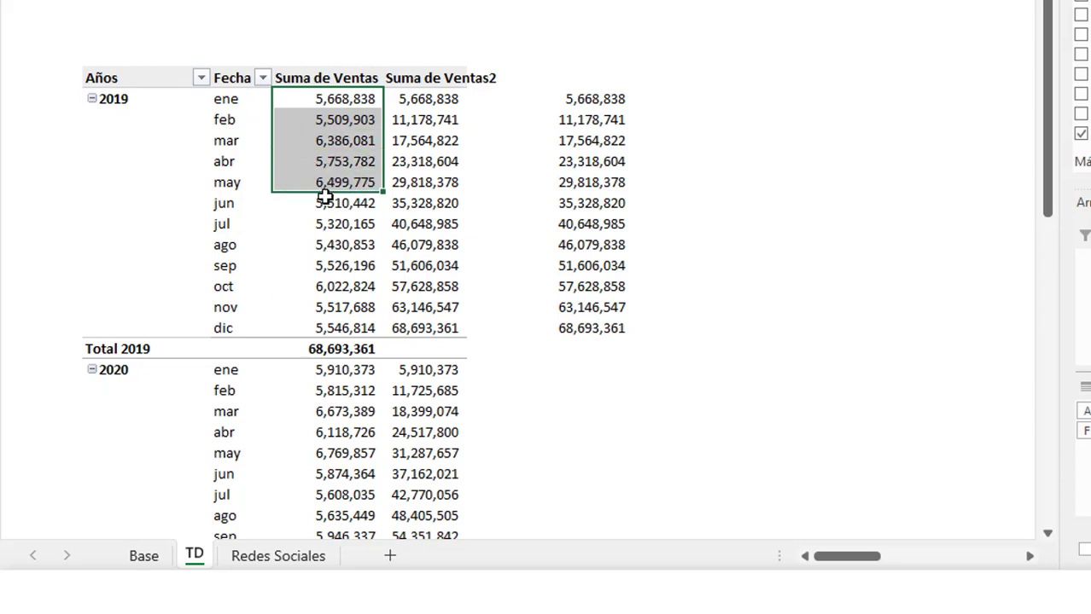
drag(341, 99, 325, 320)
click(333, 162)
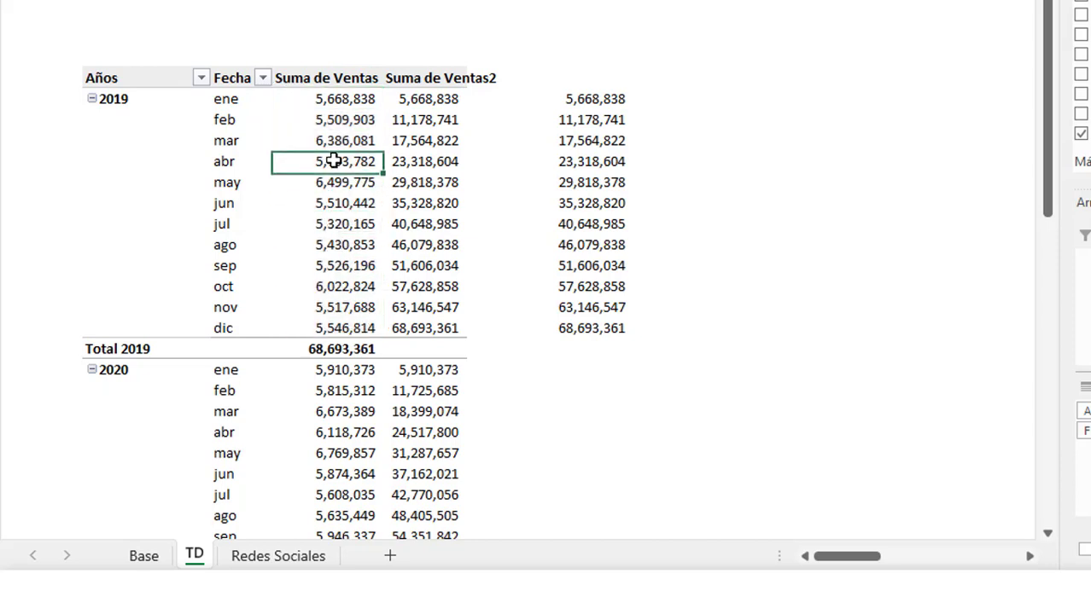
drag(337, 99, 331, 314)
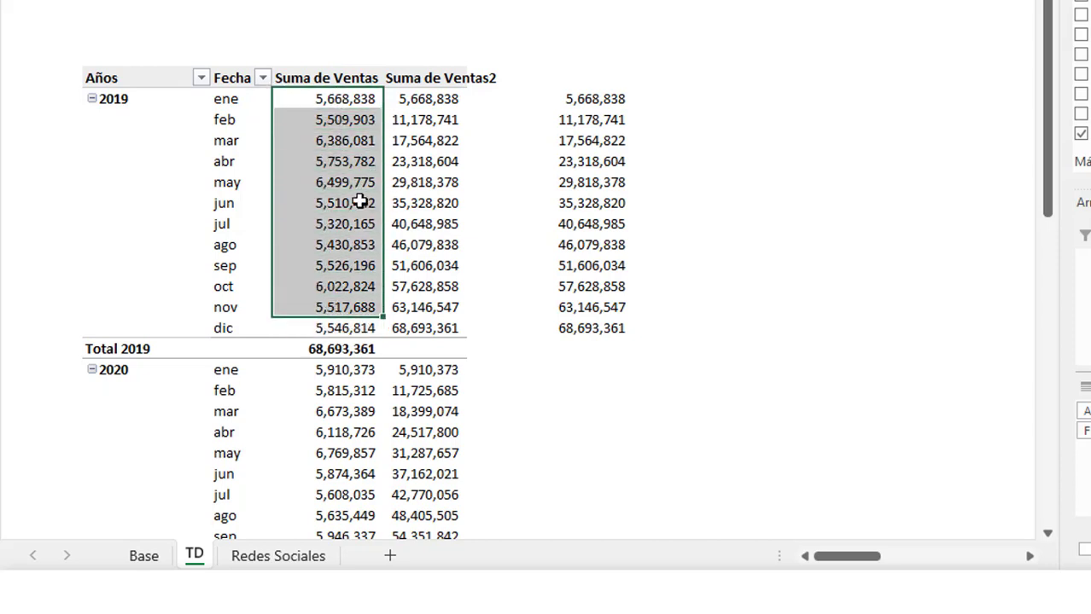
click(411, 98)
click(597, 102)
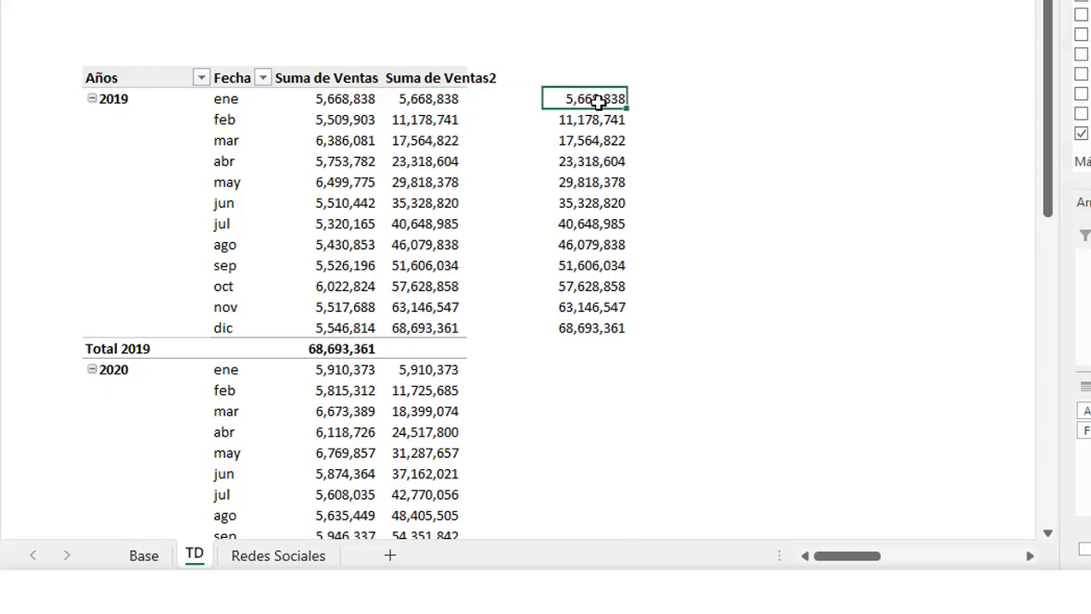
click(597, 122)
double_click(597, 122)
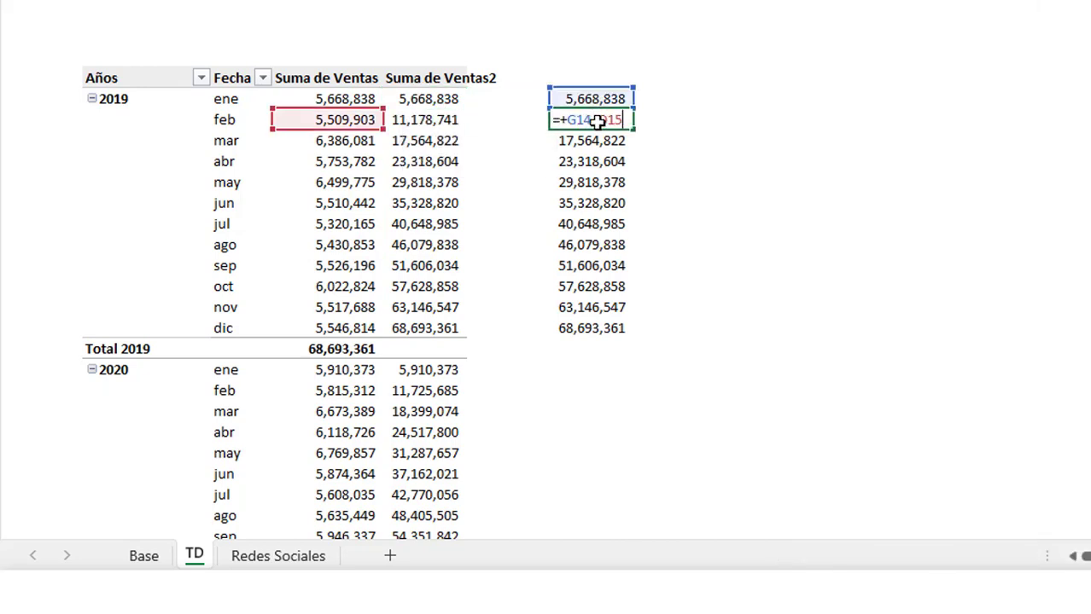
key(Escape)
double_click(590, 140)
key(Escape)
click(587, 161)
double_click(587, 160)
key(Escape)
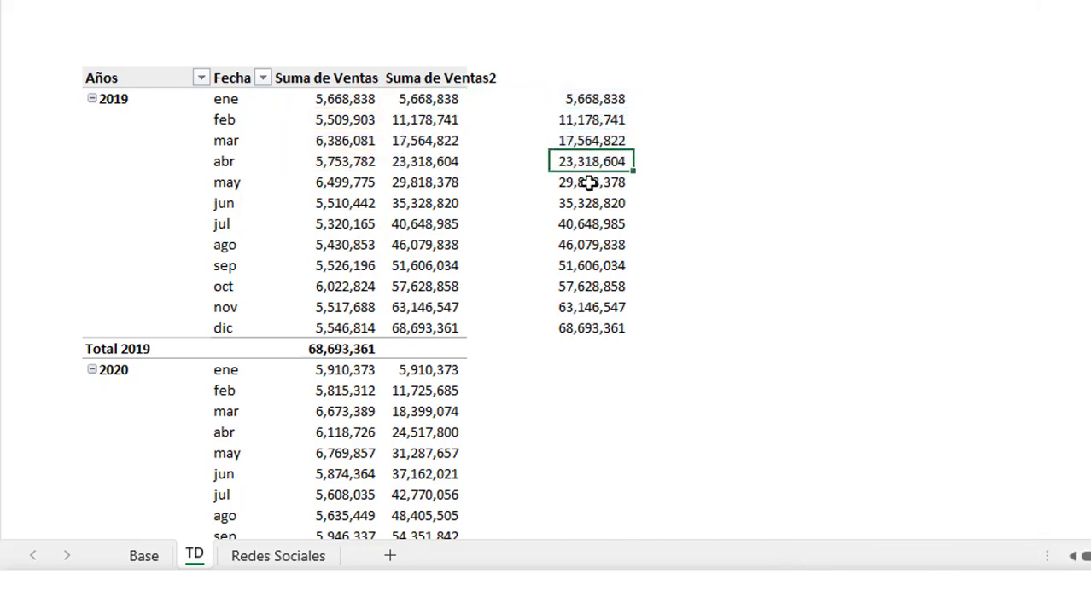
double_click(590, 182)
key(Escape)
double_click(591, 203)
click(590, 226)
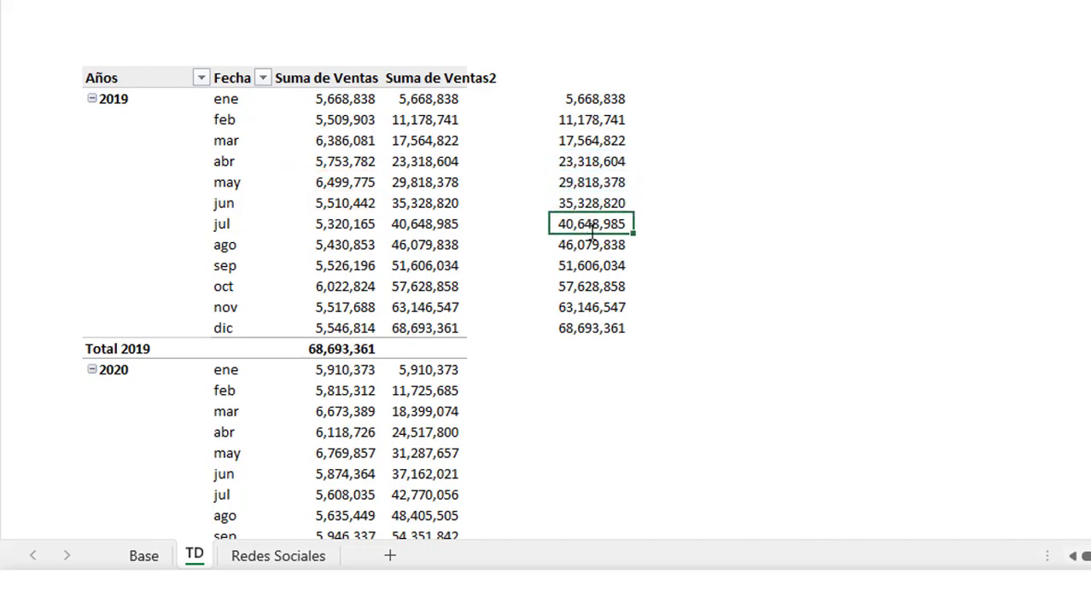
double_click(591, 226)
click(589, 246)
double_click(588, 245)
click(587, 267)
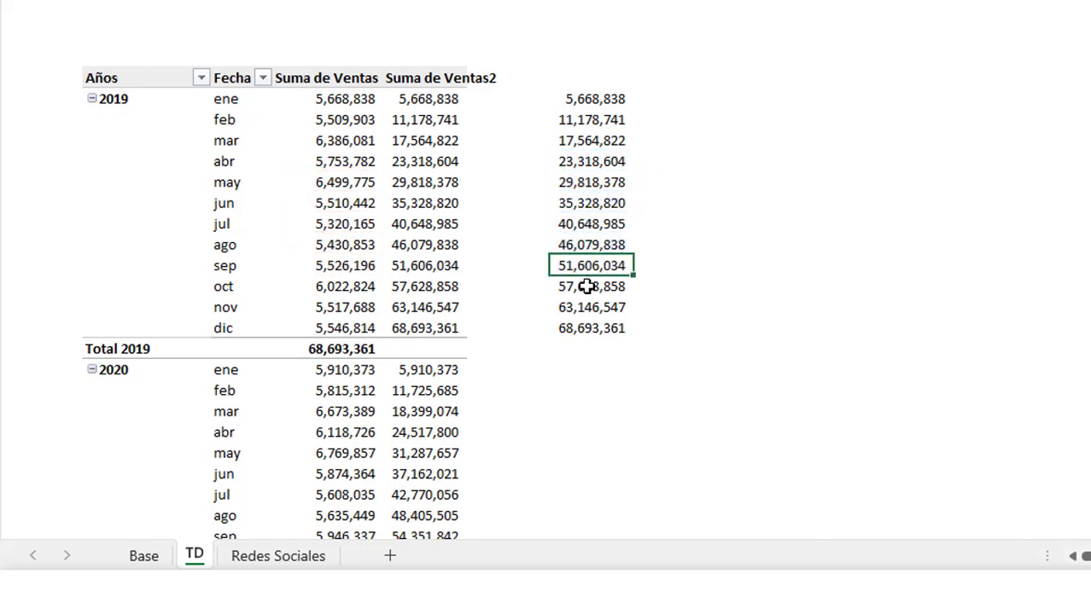
click(431, 139)
click(432, 99)
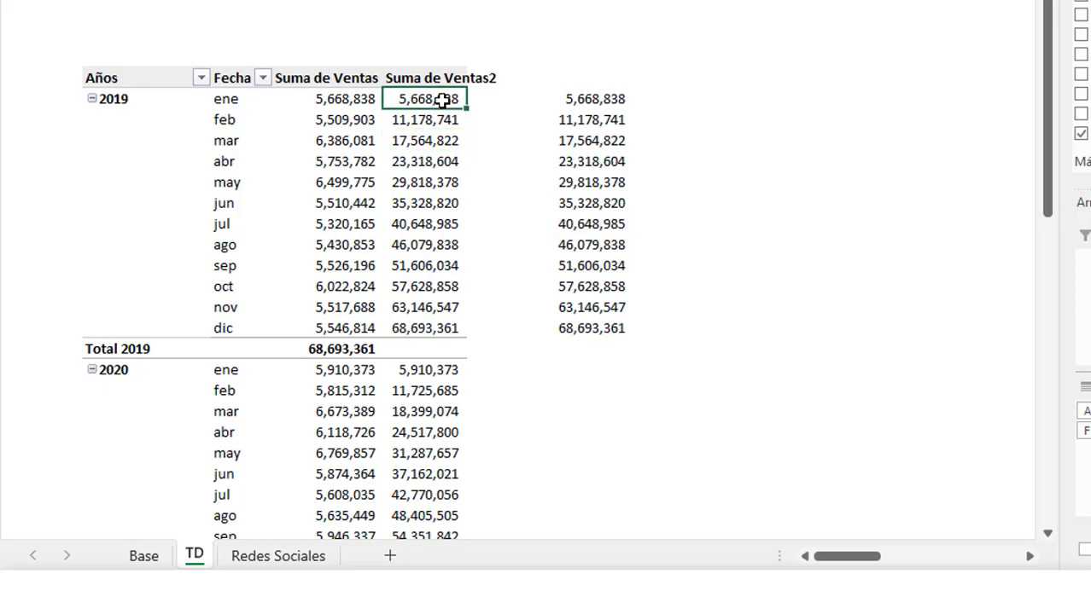
click(431, 140)
click(429, 99)
key(Down)
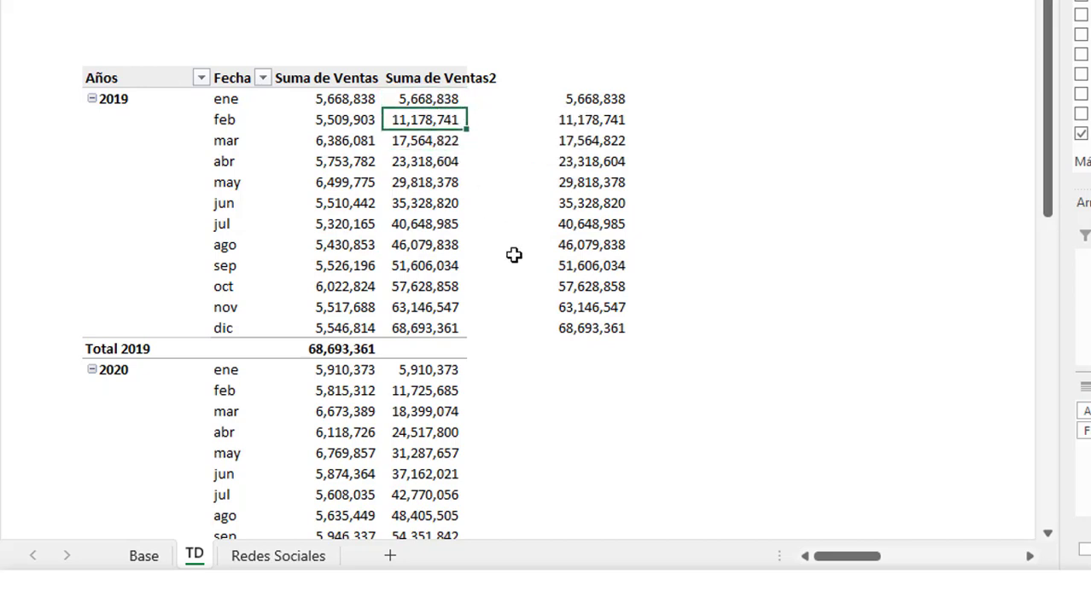
key(Up)
key(Down)
key(Down)
key(Down)
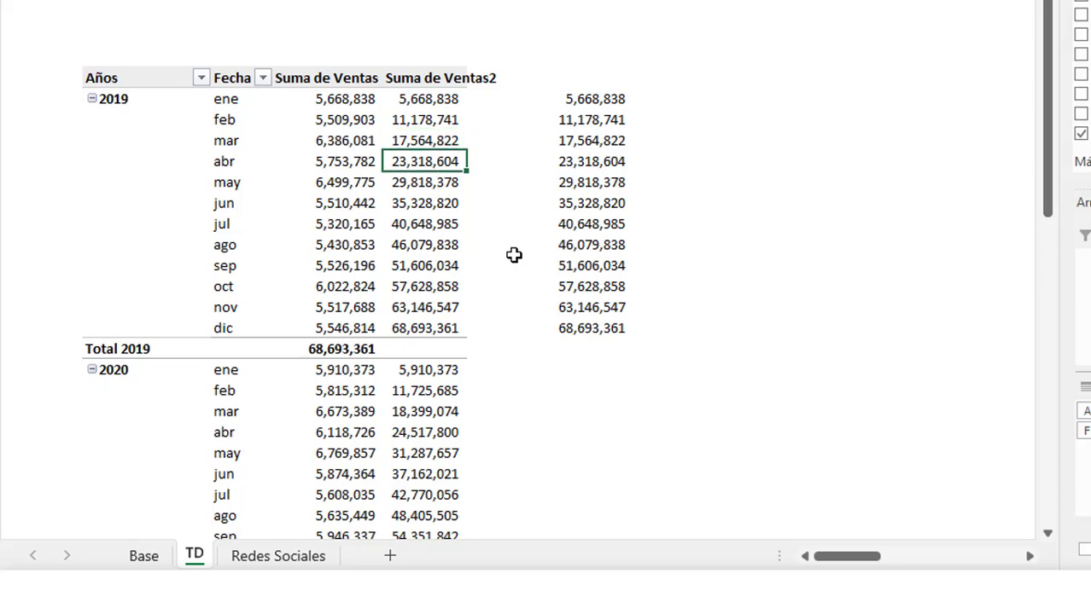
key(Down)
key(Down)
key(Down)
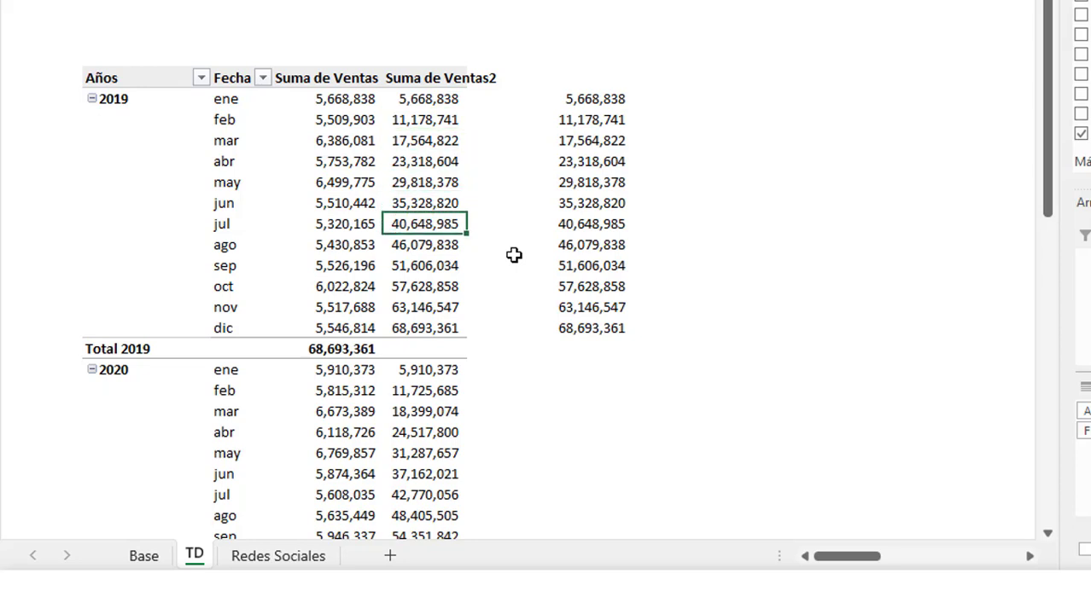
key(Down)
key(Down)
key(Down)
key(Down)
key(Down)
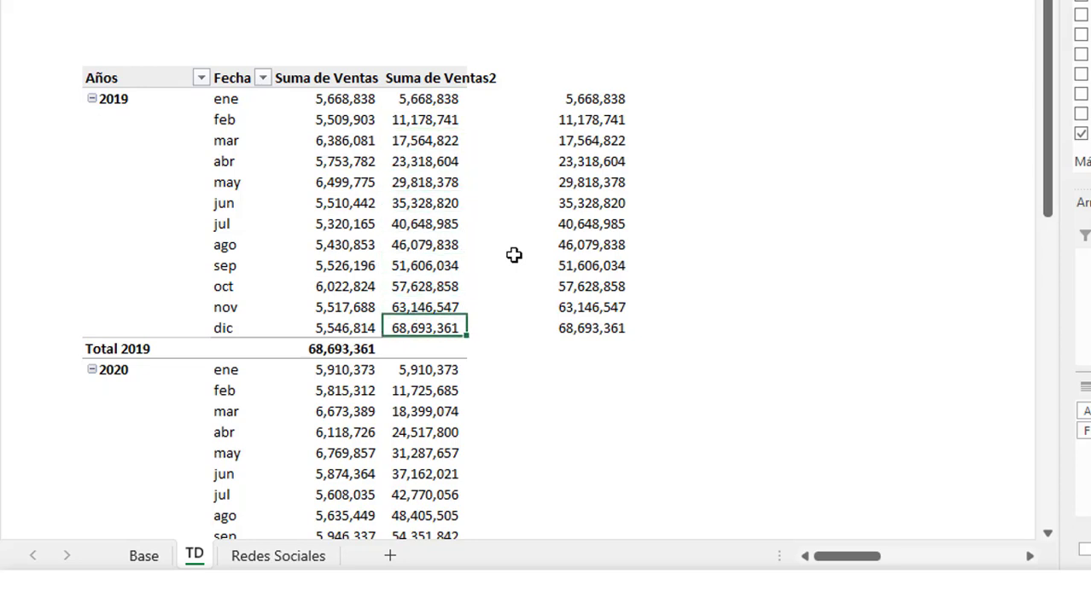
Fill the Total 2019 sales cell and the dic Suma de Ventas2 cell, both 68,693,361, orange
click(350, 349)
right_click(351, 349)
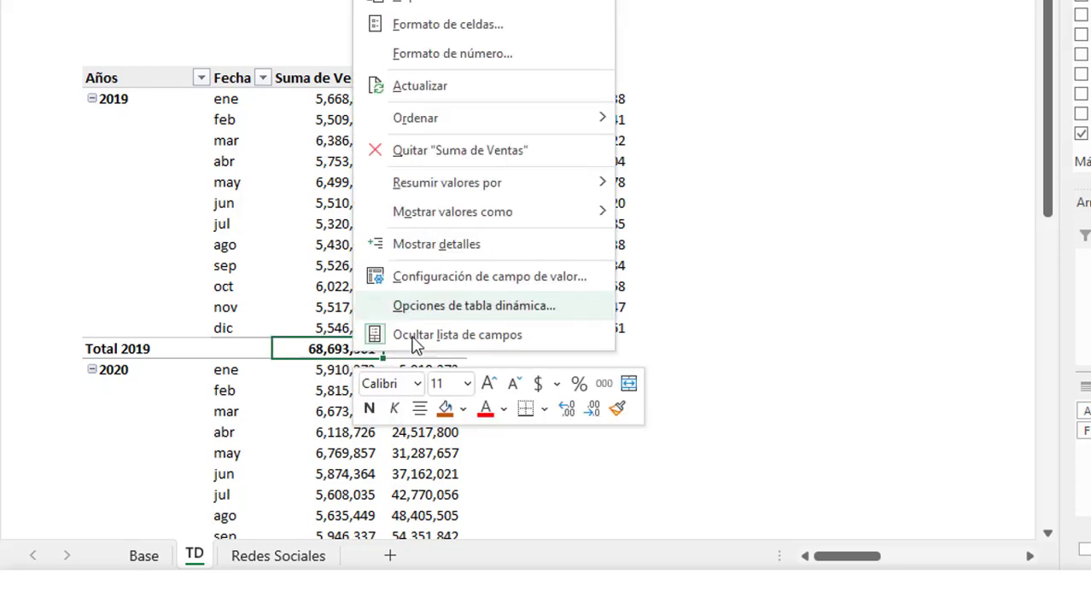
click(445, 408)
click(429, 333)
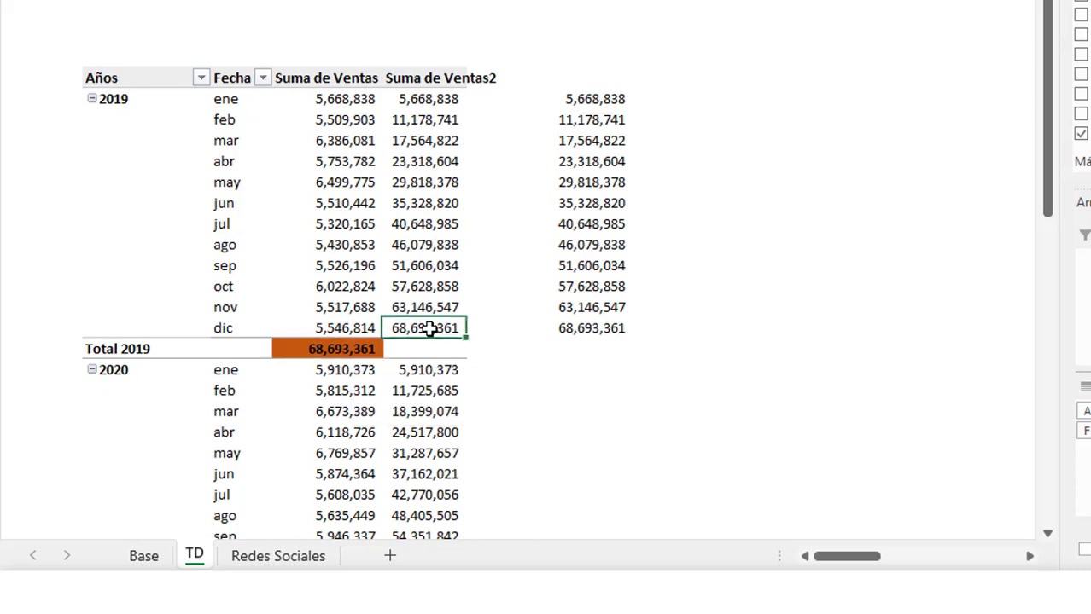
right_click(432, 336)
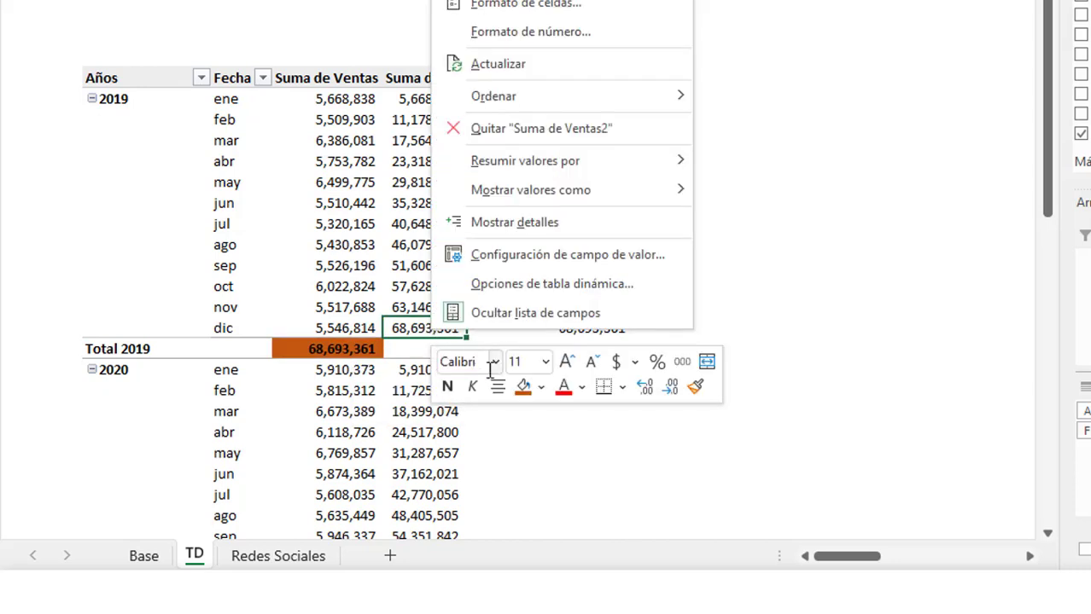
click(524, 388)
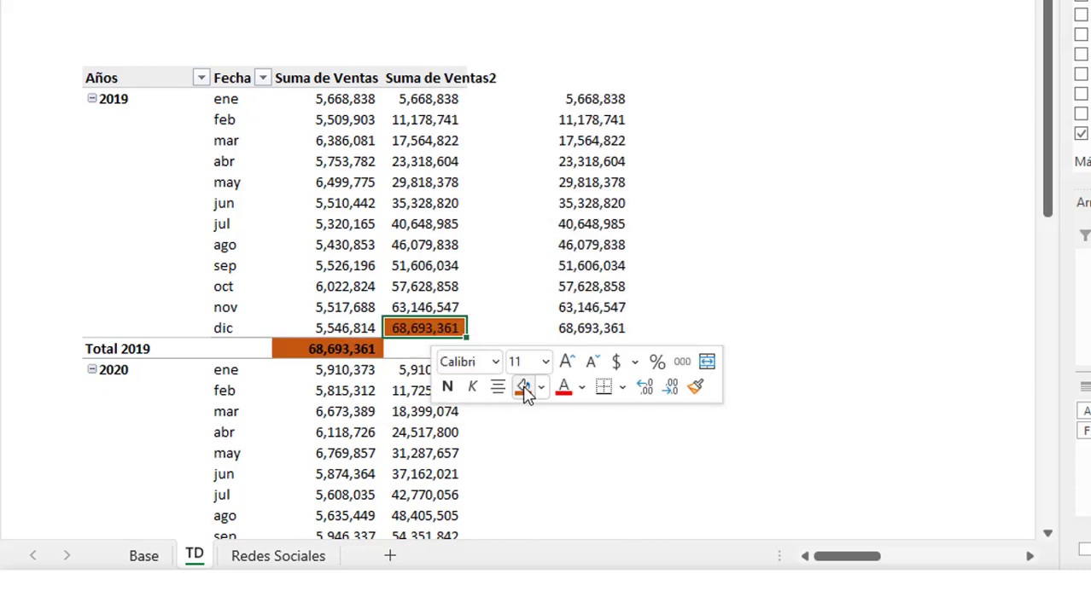
click(487, 415)
click(370, 373)
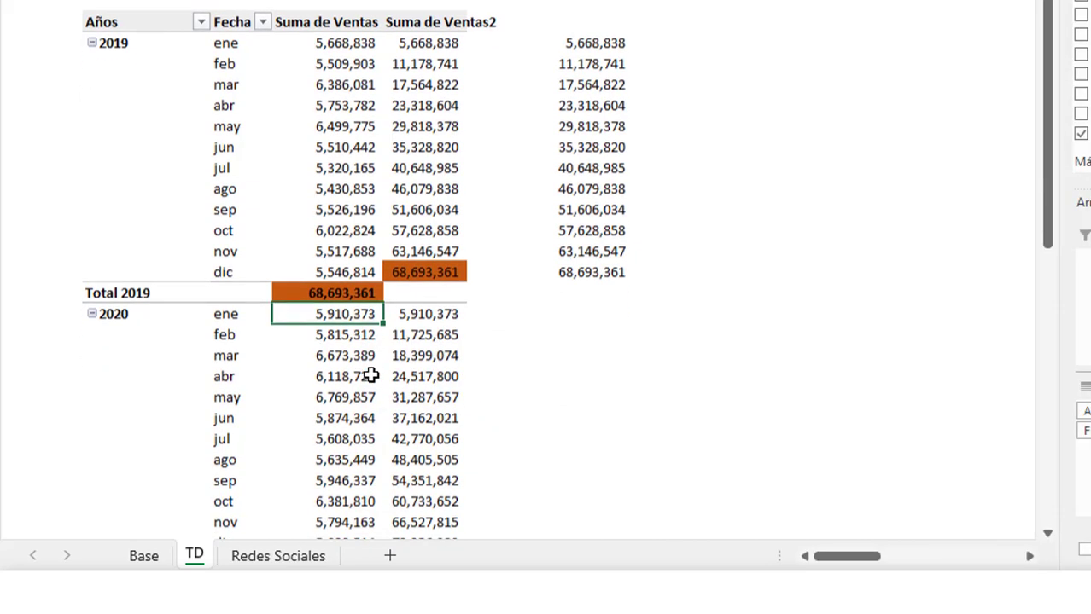
scroll(371, 375, down, 2)
scroll(369, 374, down, 1)
scroll(342, 350, down, 1)
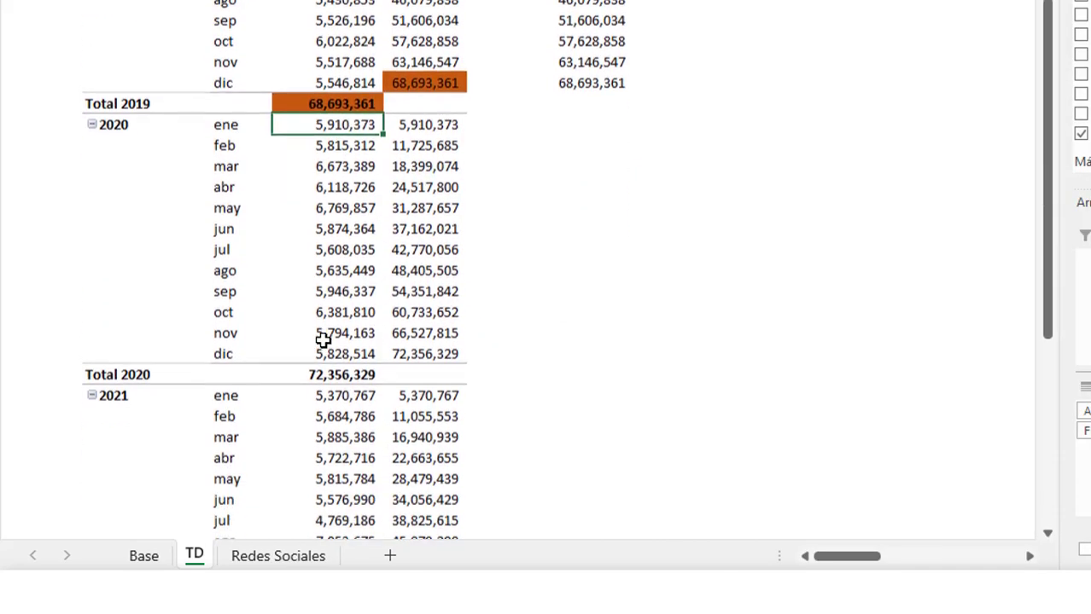
click(208, 198)
click(127, 122)
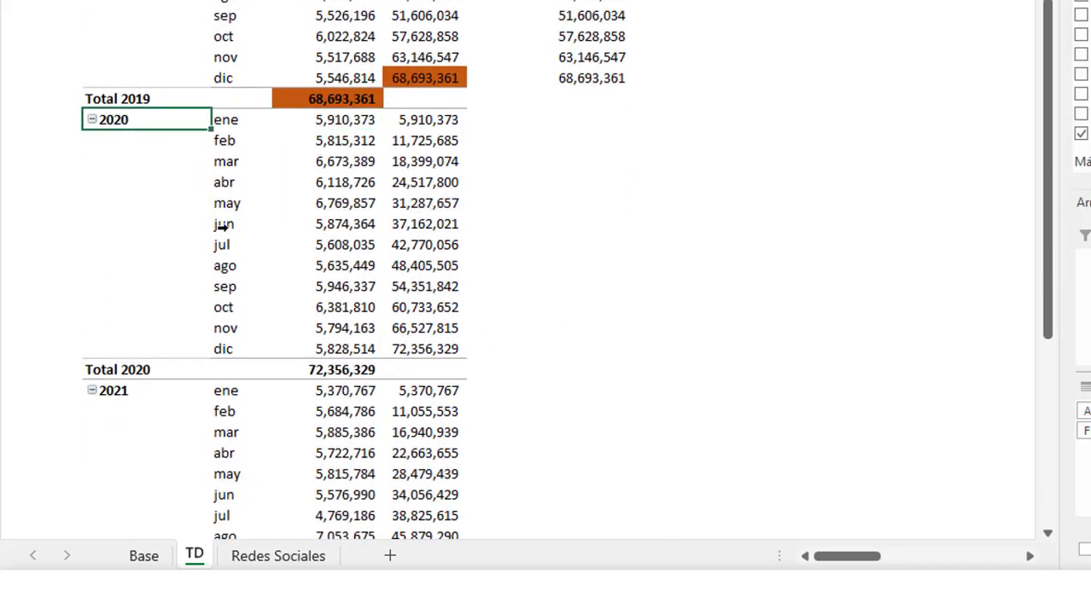
scroll(223, 223, down, 1)
click(348, 57)
click(407, 56)
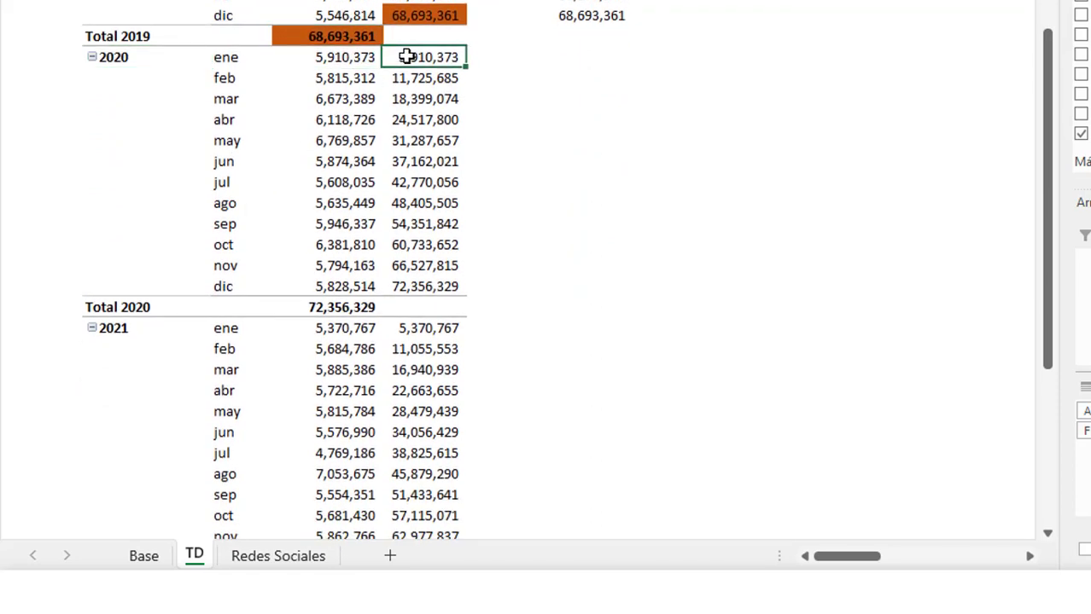
click(427, 83)
click(429, 100)
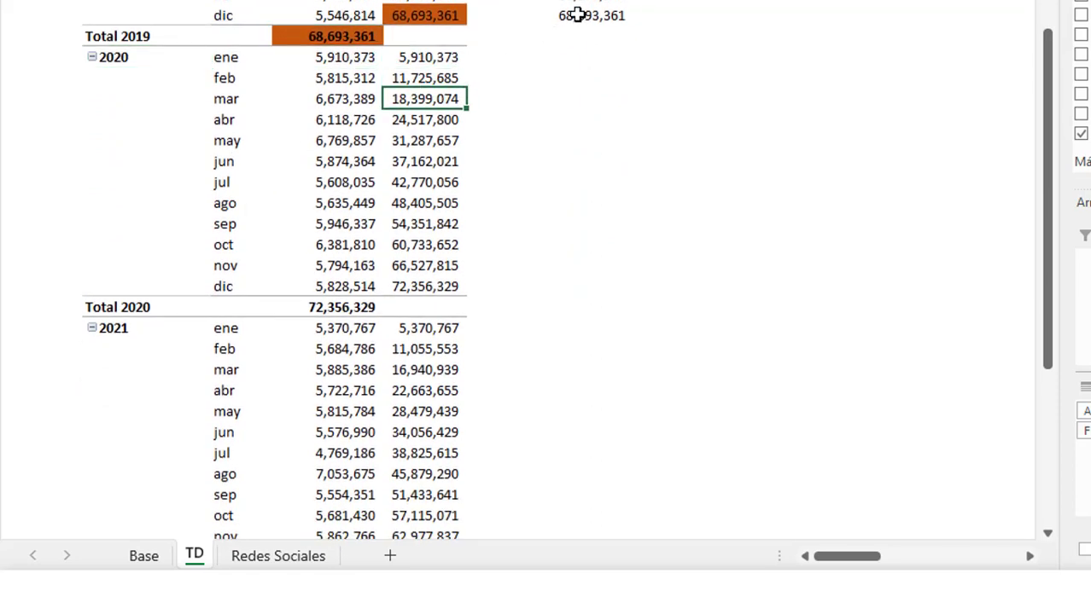
click(583, 10)
key(Up)
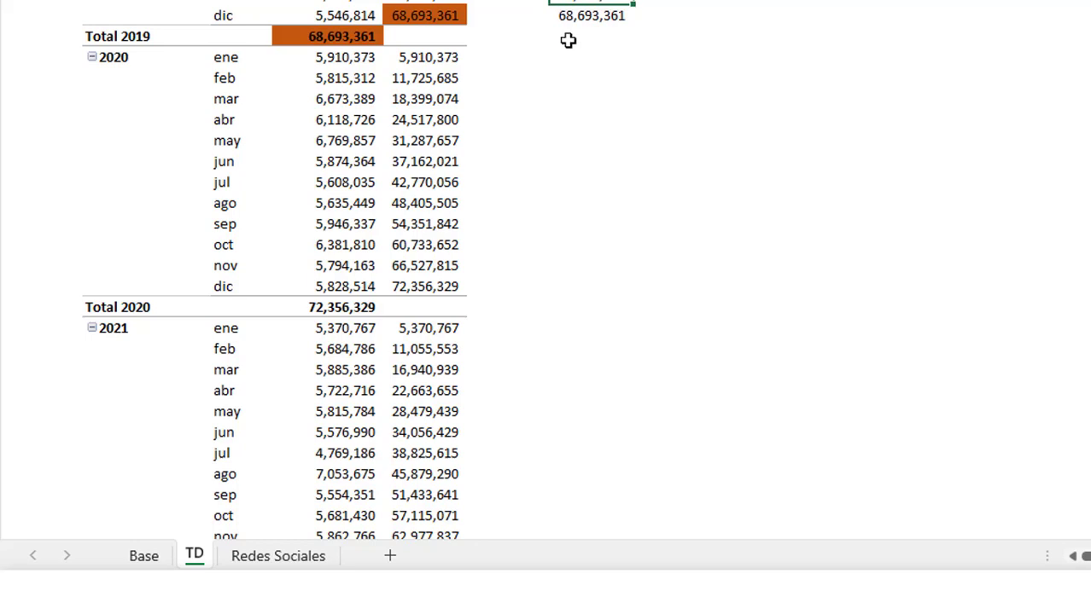
Enter the 2020 cumulative formulas, +F27 then +G27+F28, and fill them down to dic
click(586, 54)
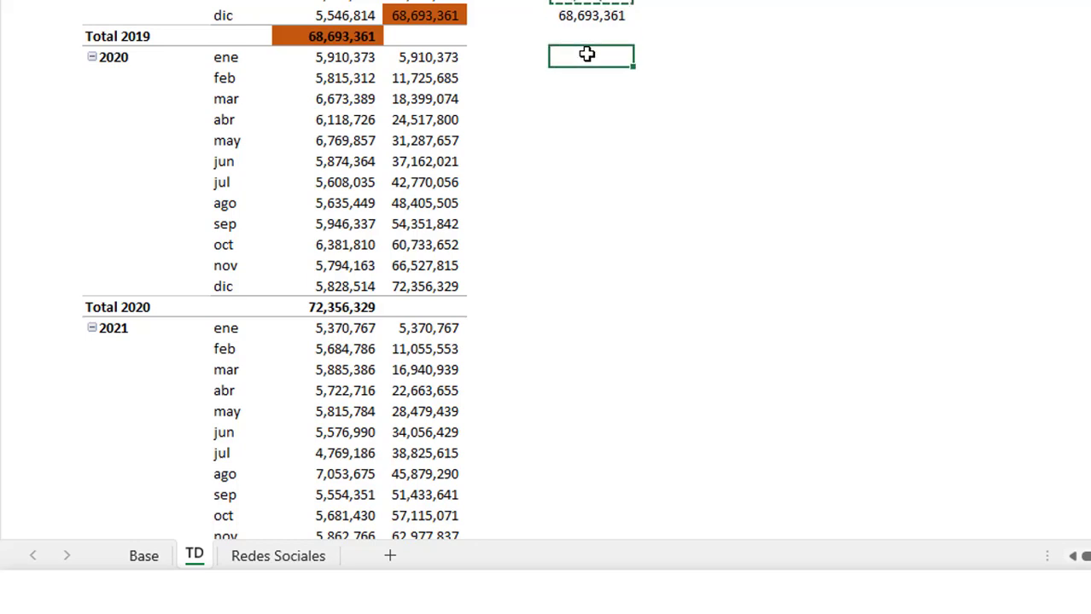
key(ctrl+v)
key(Return)
key(Up)
text(+)
key(Left)
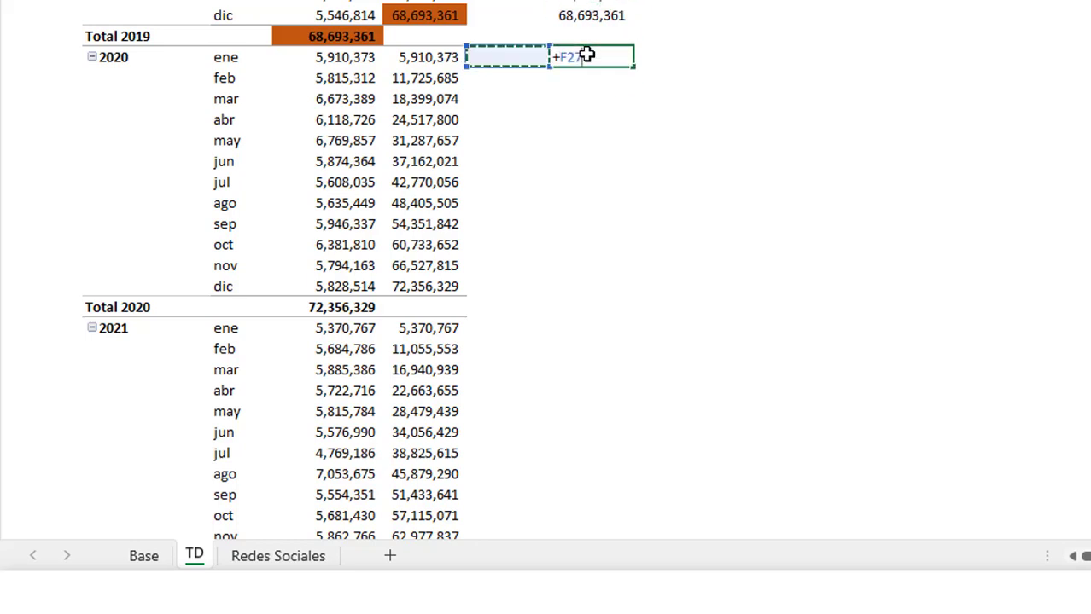
key(Left)
key(Left)
key(Return)
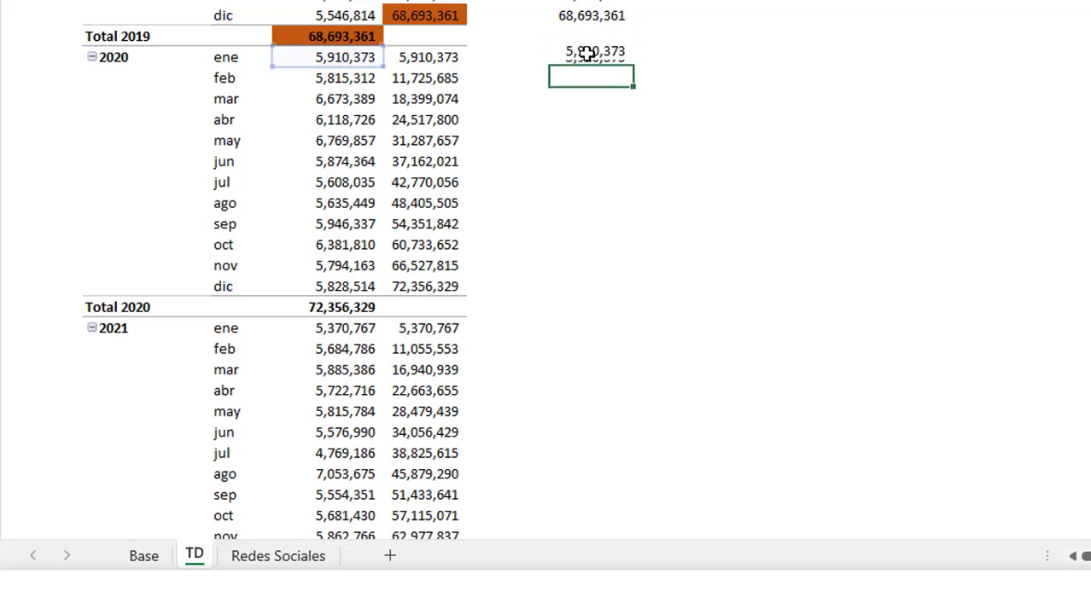
text(+)
key(Up)
key(Left)
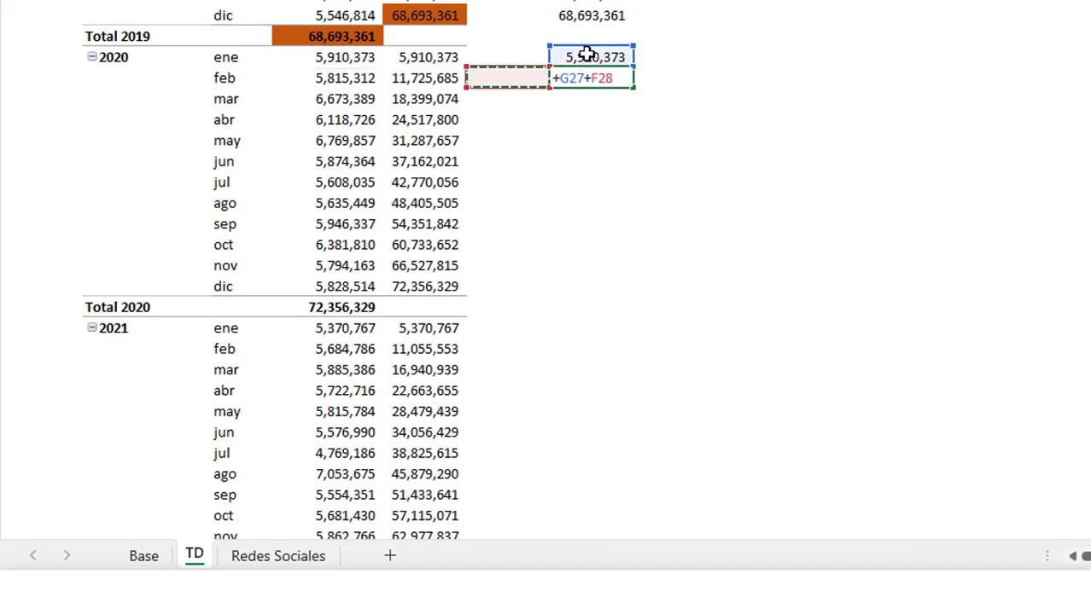
key(Left)
key(Left)
key(Return)
key(Up)
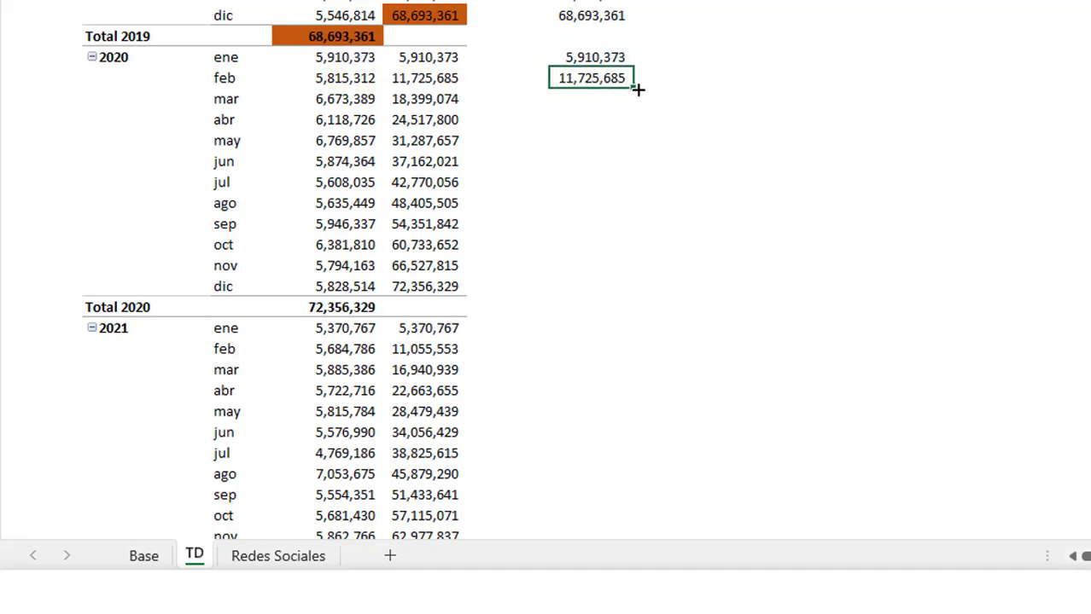
drag(632, 88, 607, 292)
Copy the 2020 cumulative formulas and paste them beside ene 2021
key(Up)
shift+click(608, 290)
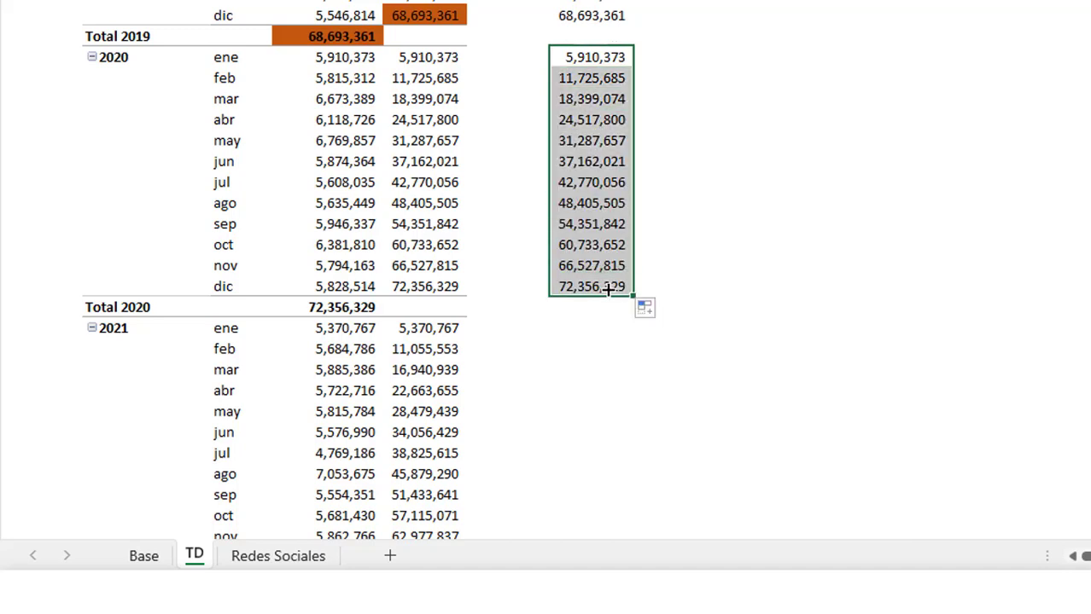
key(ctrl+c)
click(596, 325)
scroll(589, 328, down, 2)
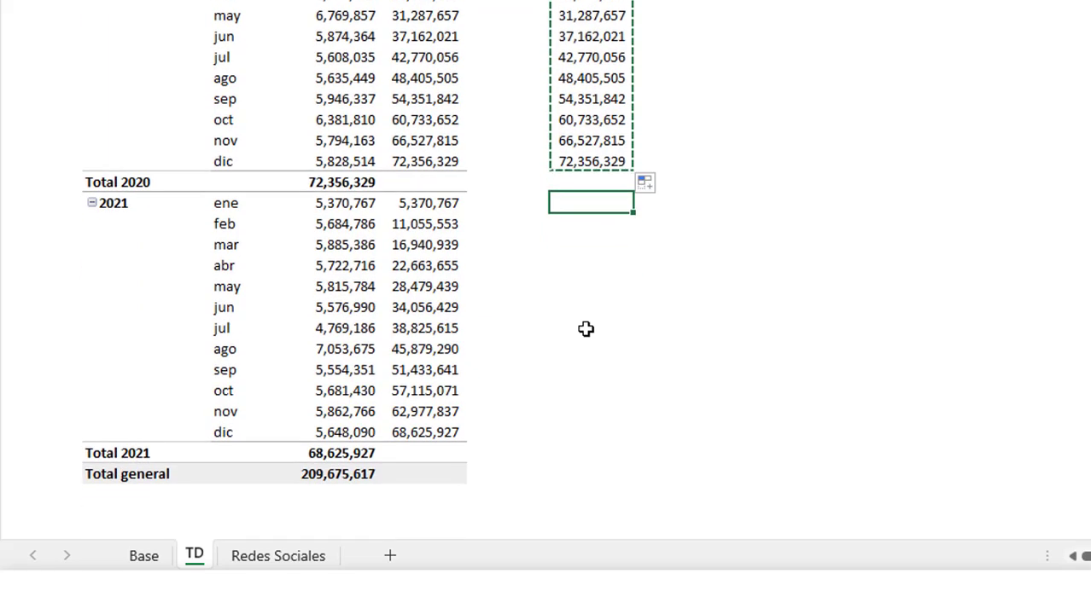
key(ctrl+v)
scroll(569, 330, up, 1)
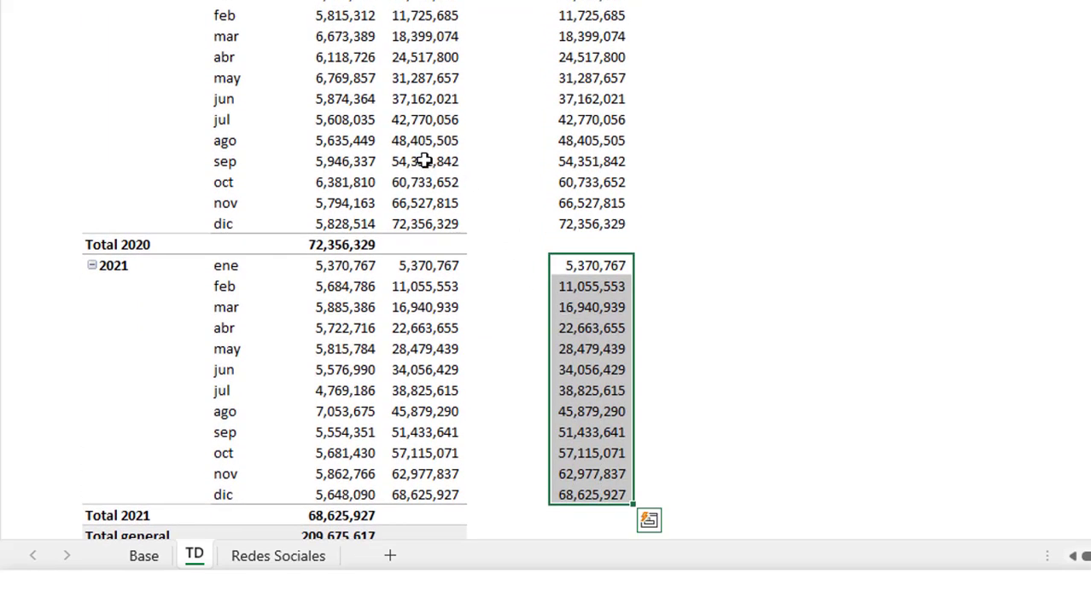
scroll(424, 161, up, 2)
scroll(424, 161, up, 2)
drag(417, 122, 417, 101)
click(410, 61)
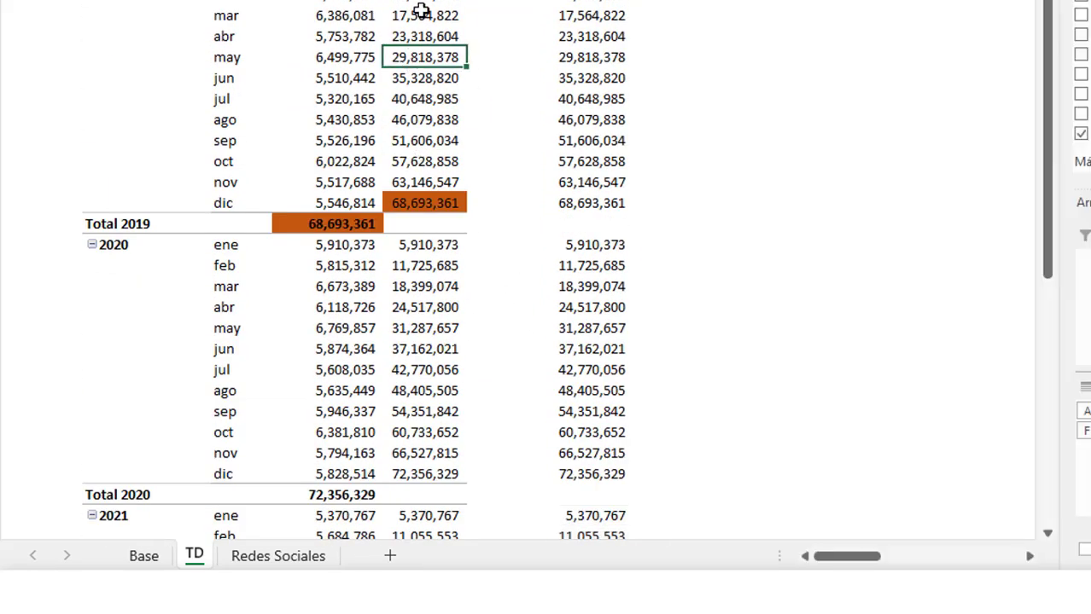
click(420, 14)
scroll(419, 38, up, 1)
click(418, 51)
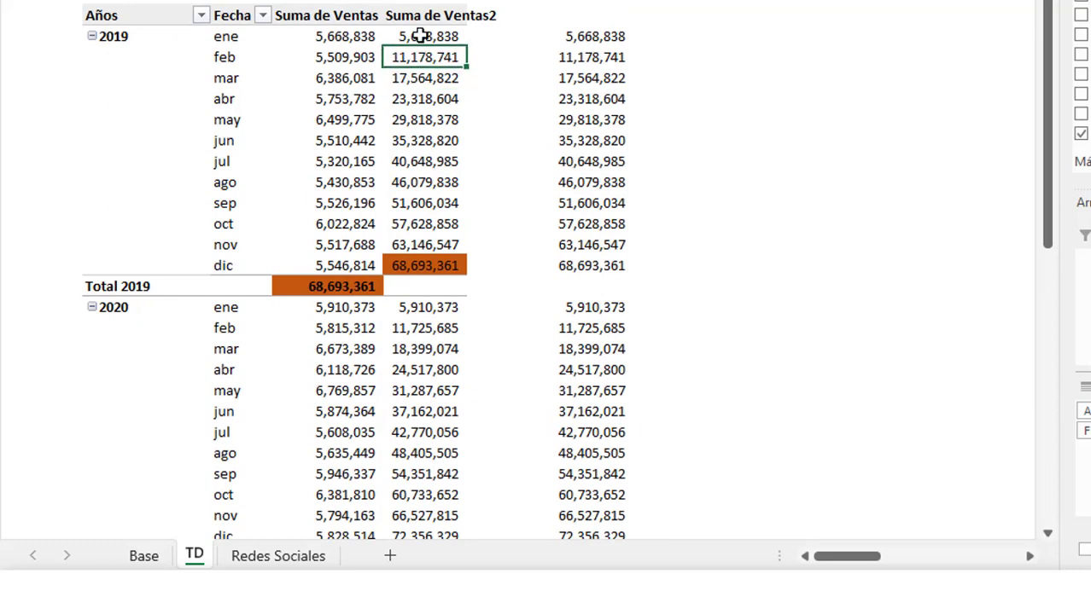
click(424, 79)
scroll(419, 80, up, 2)
click(493, 101)
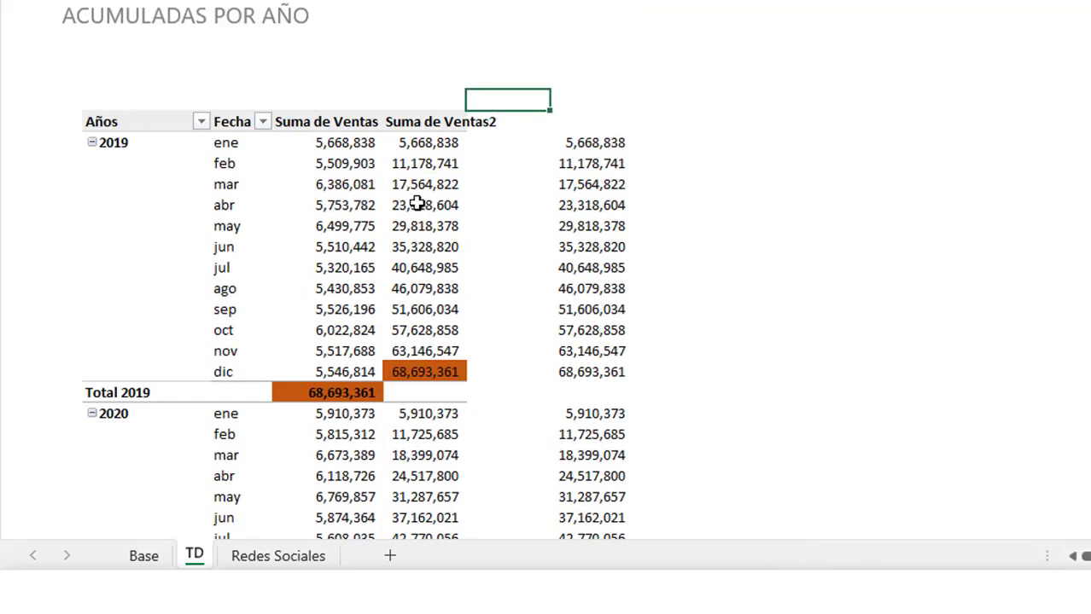
click(420, 165)
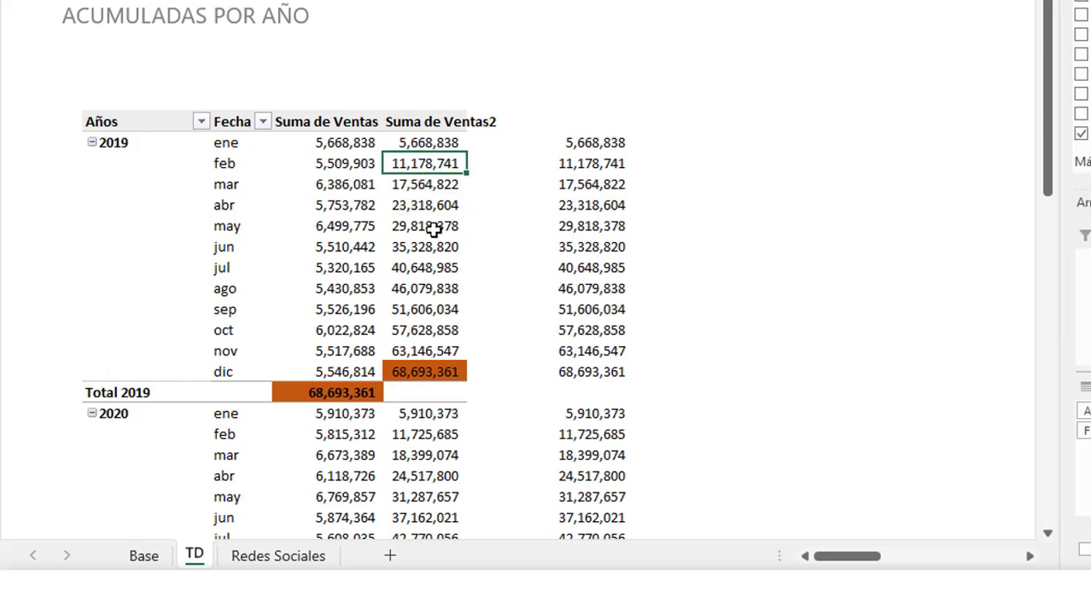
click(420, 143)
click(418, 122)
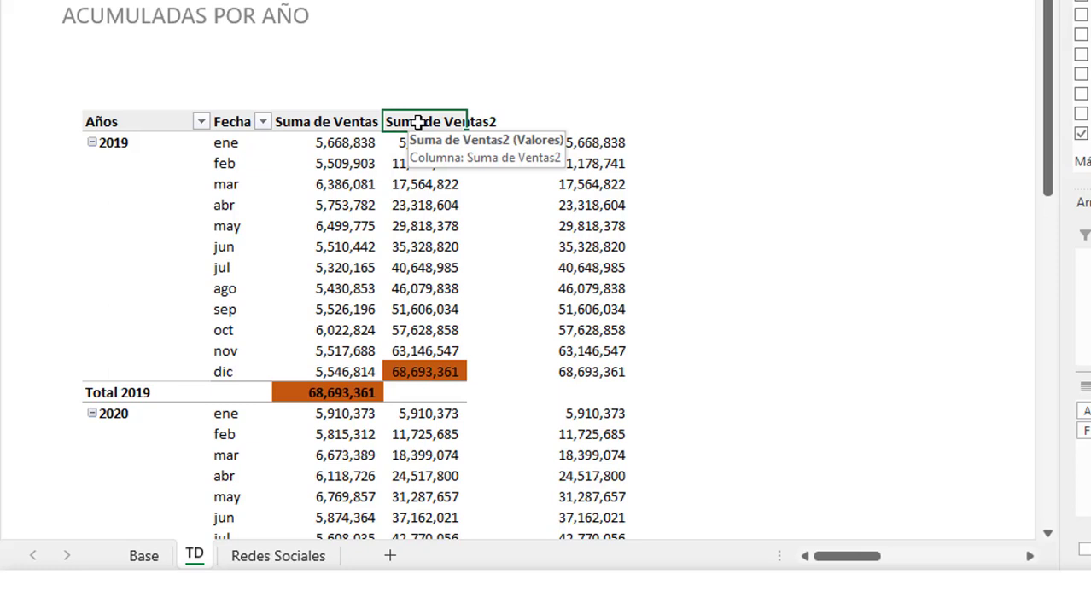
click(427, 205)
click(427, 142)
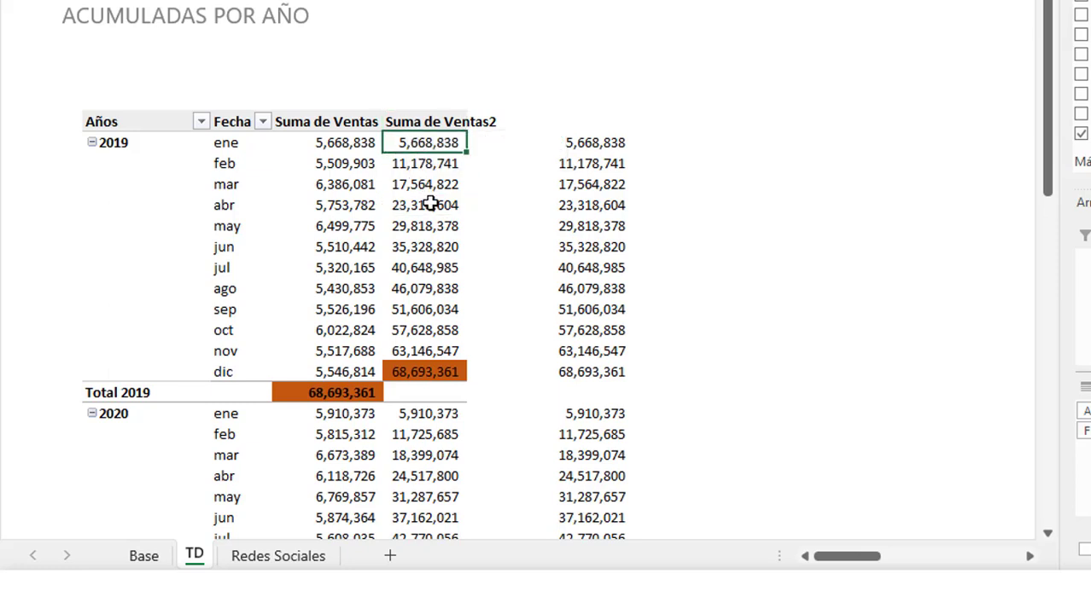
click(429, 205)
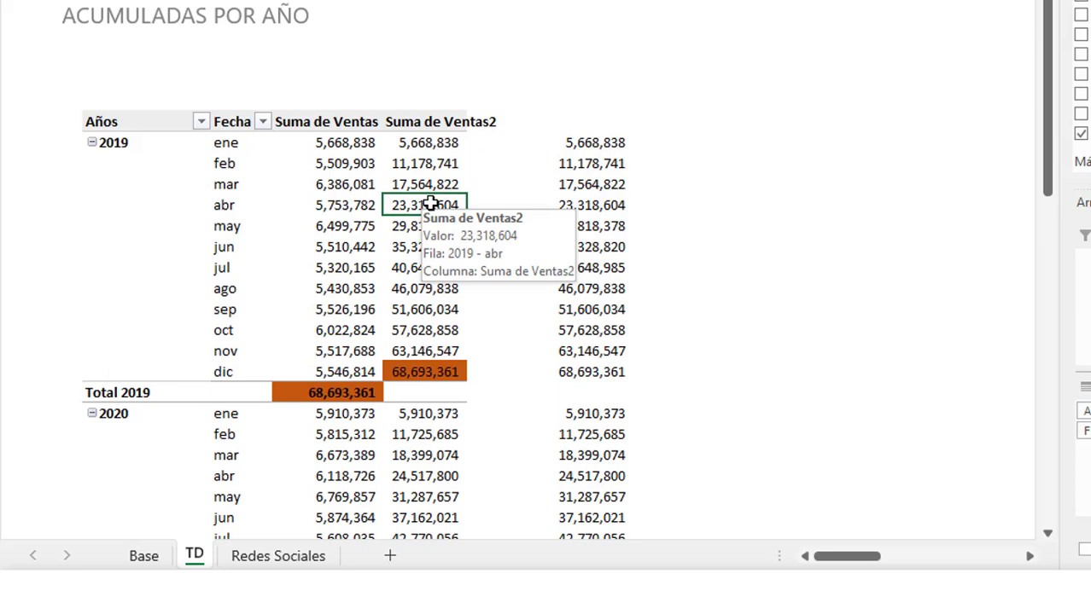
click(427, 142)
click(426, 247)
drag(428, 145, 428, 204)
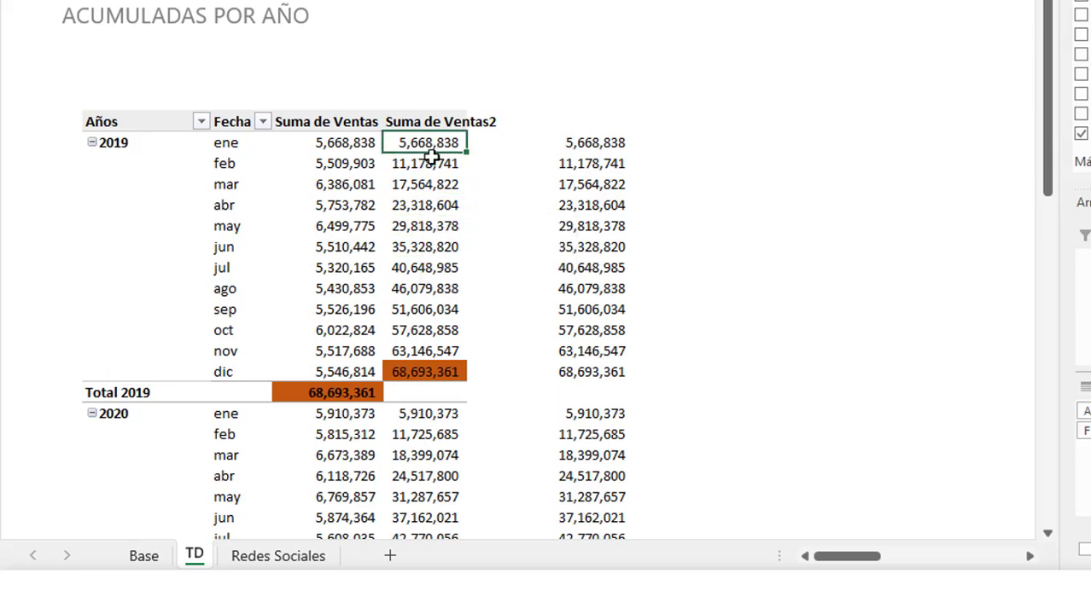
click(430, 314)
click(425, 185)
click(425, 143)
click(546, 141)
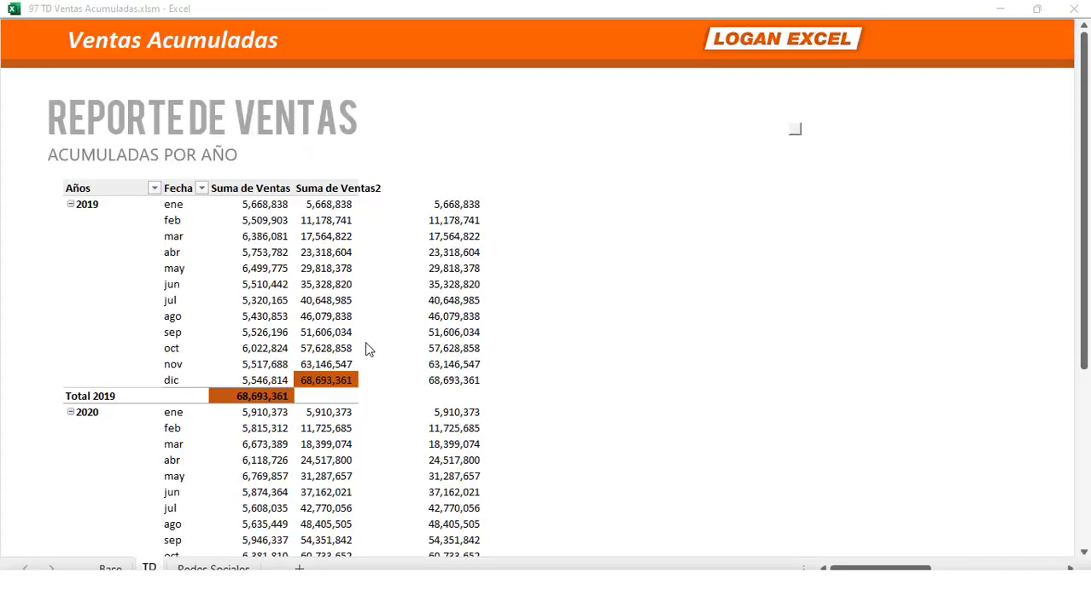
click(328, 231)
click(329, 287)
click(328, 300)
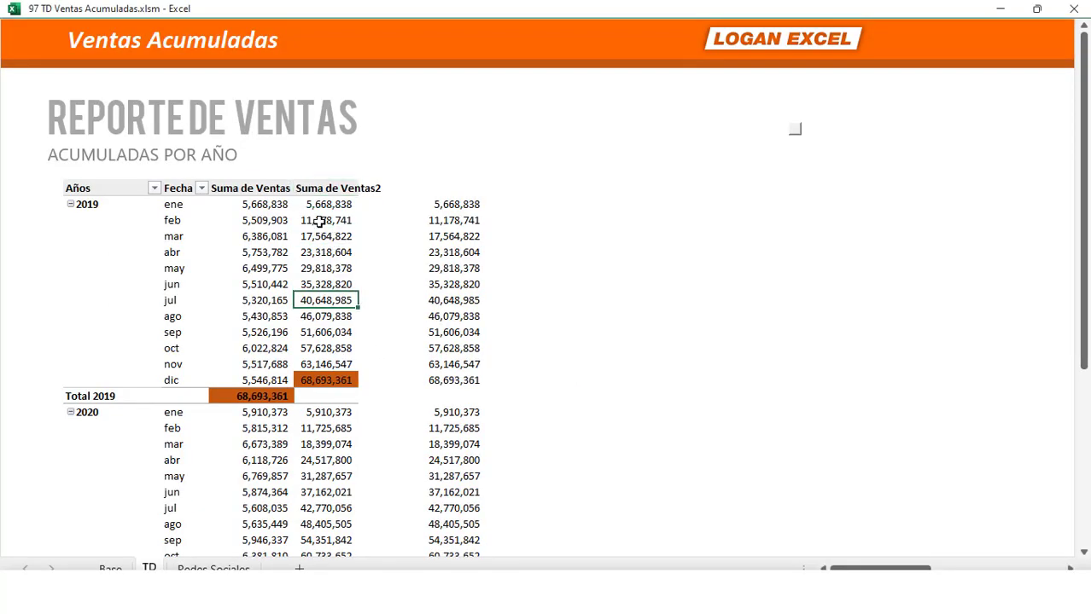
click(324, 221)
click(340, 285)
scroll(341, 285, down, 1)
scroll(325, 247, up, 1)
drag(327, 205, 328, 316)
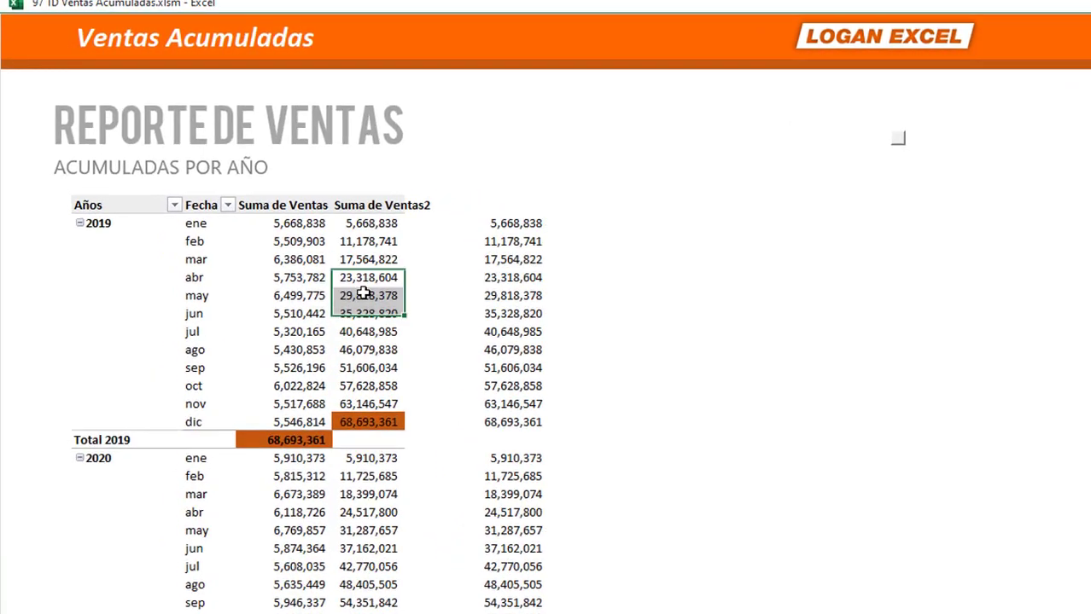
click(512, 314)
click(510, 440)
click(505, 340)
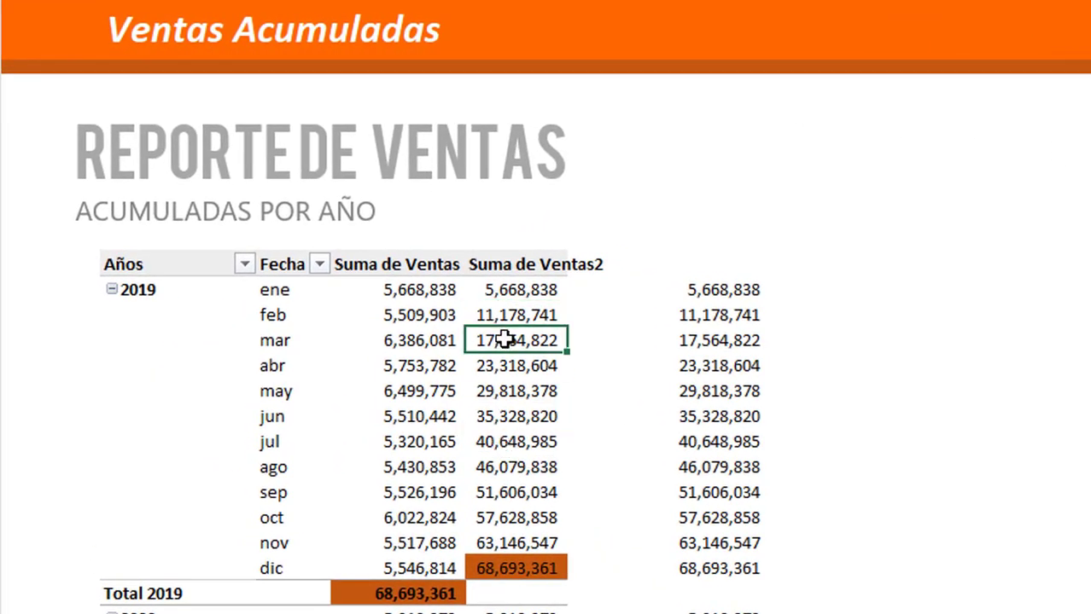
click(505, 291)
click(530, 418)
click(520, 341)
click(361, 307)
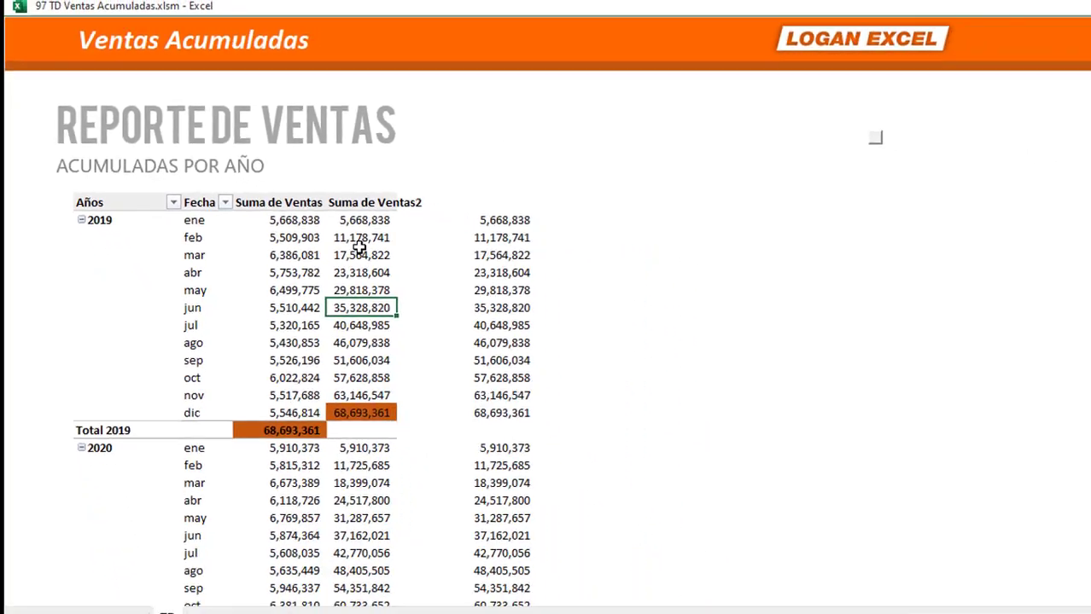
click(359, 249)
click(328, 284)
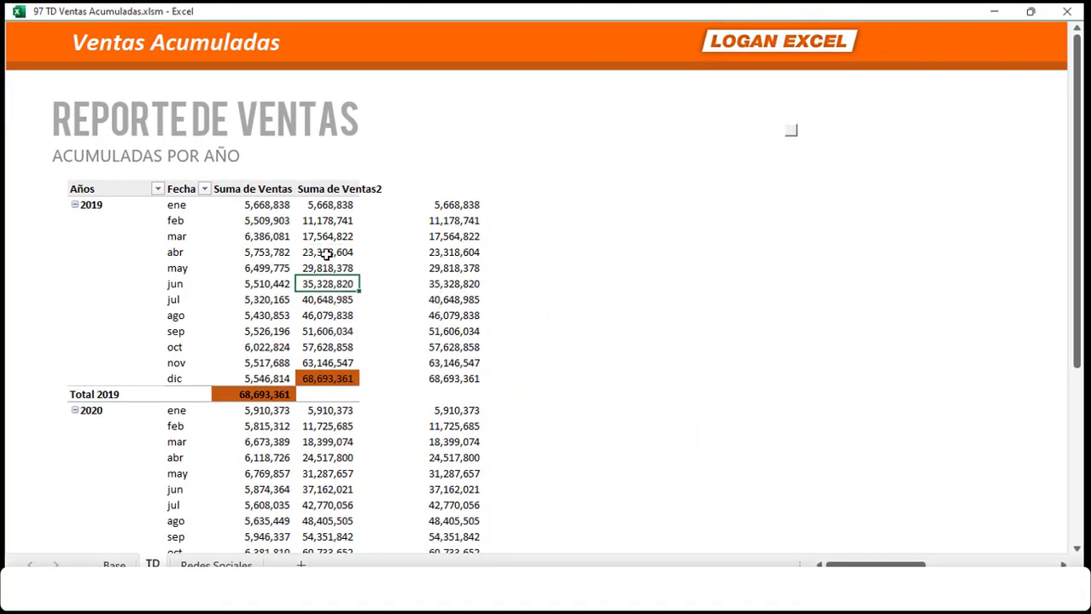
click(330, 252)
click(324, 221)
click(323, 237)
click(323, 269)
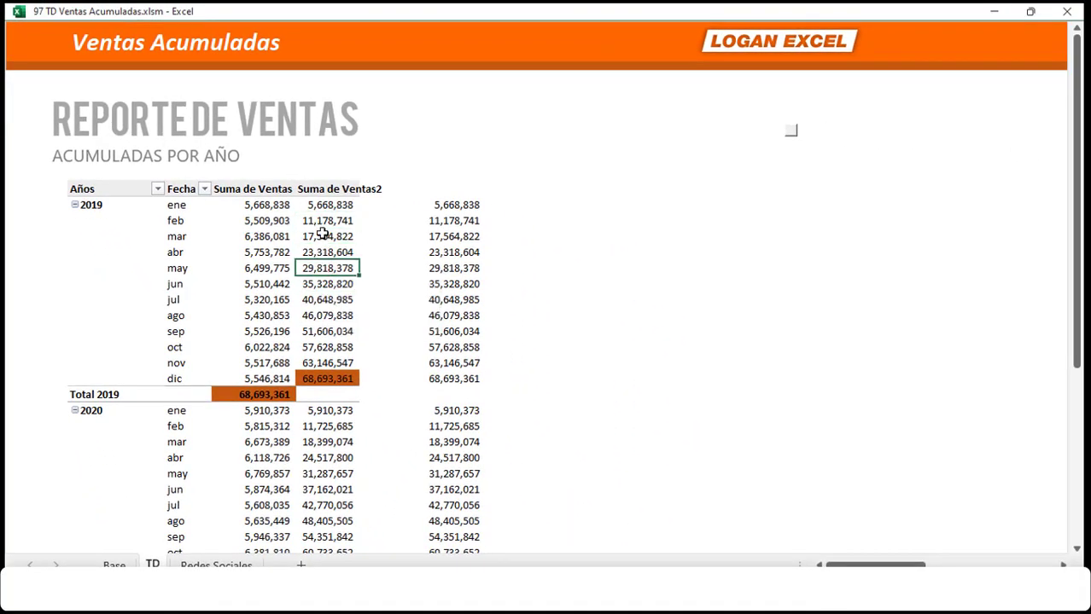